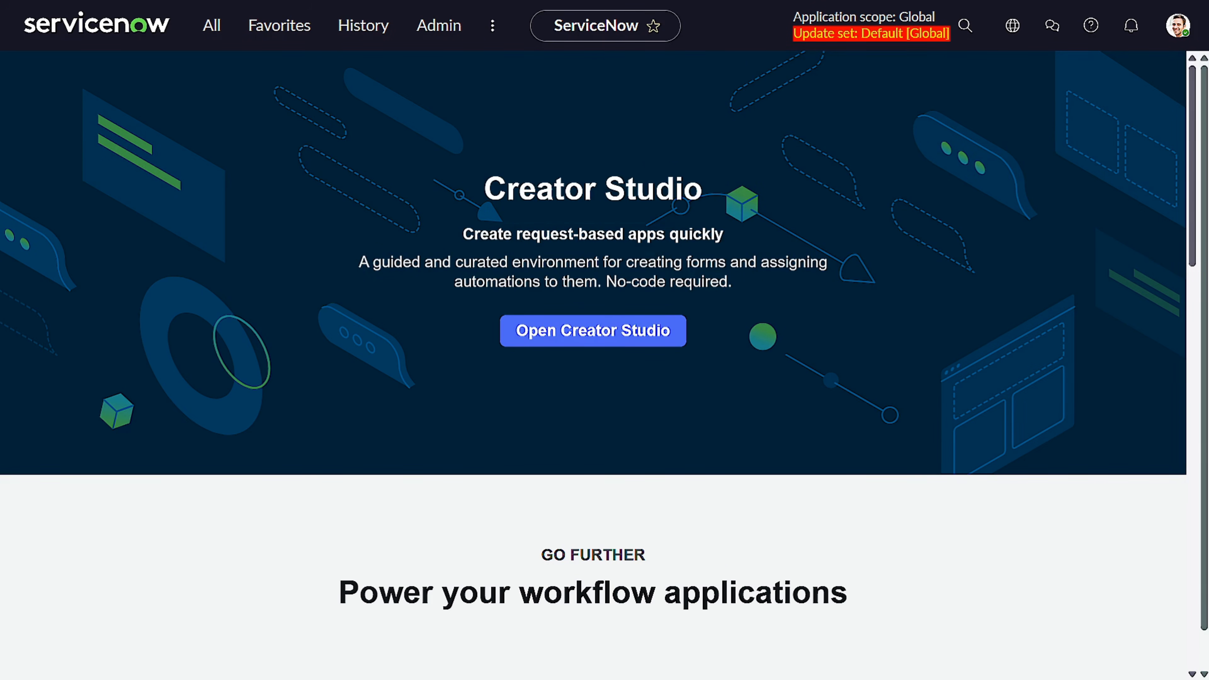
Switch the application scope to Human Resources: Core
{"action": "left_click", "coordinate": [878, 26]}
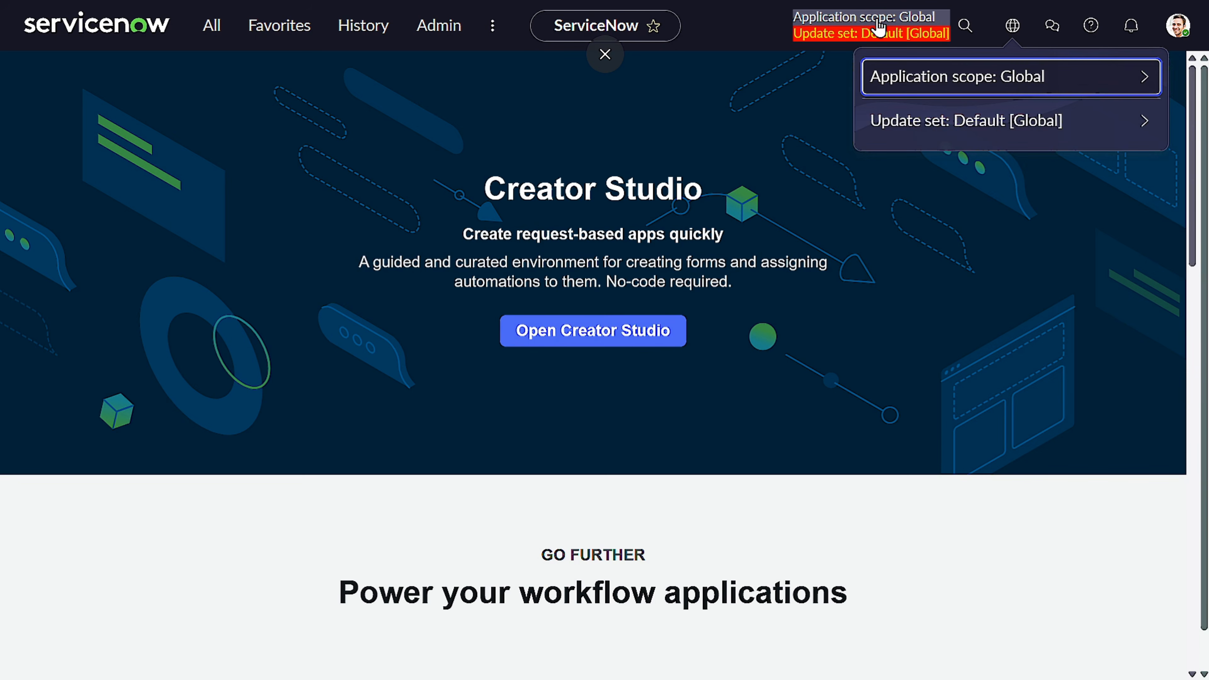
{"action": "left_click", "coordinate": [952, 76]}
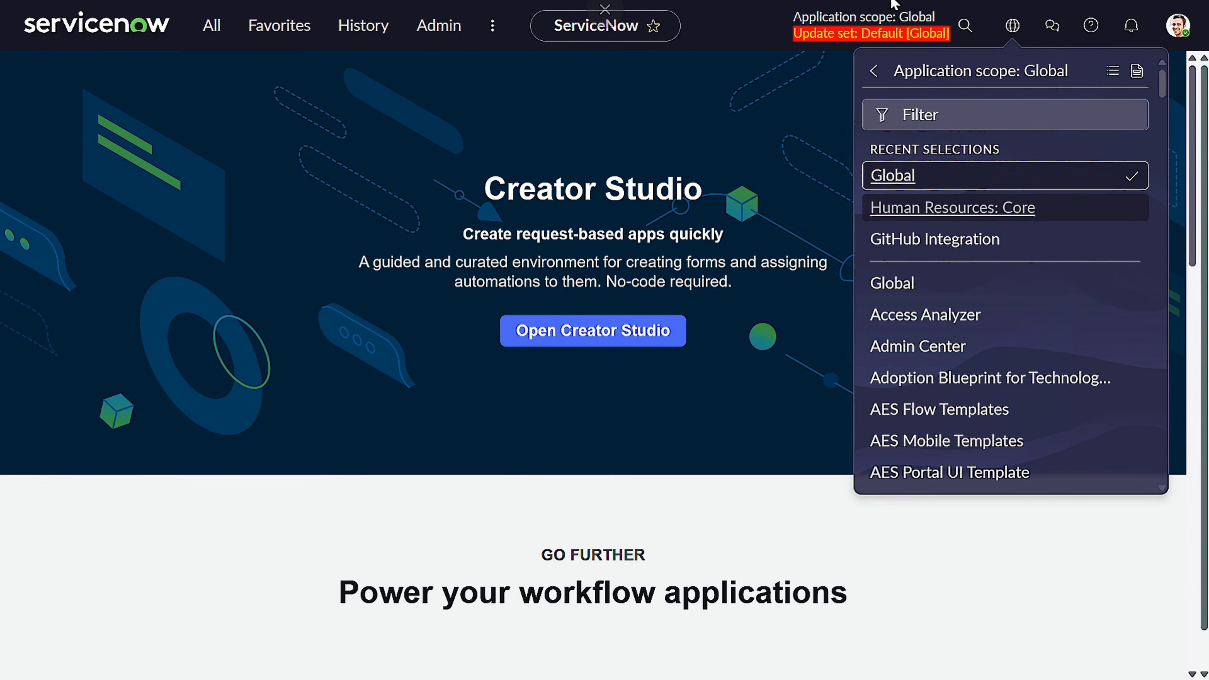
{"action": "left_click", "coordinate": [868, 207]}
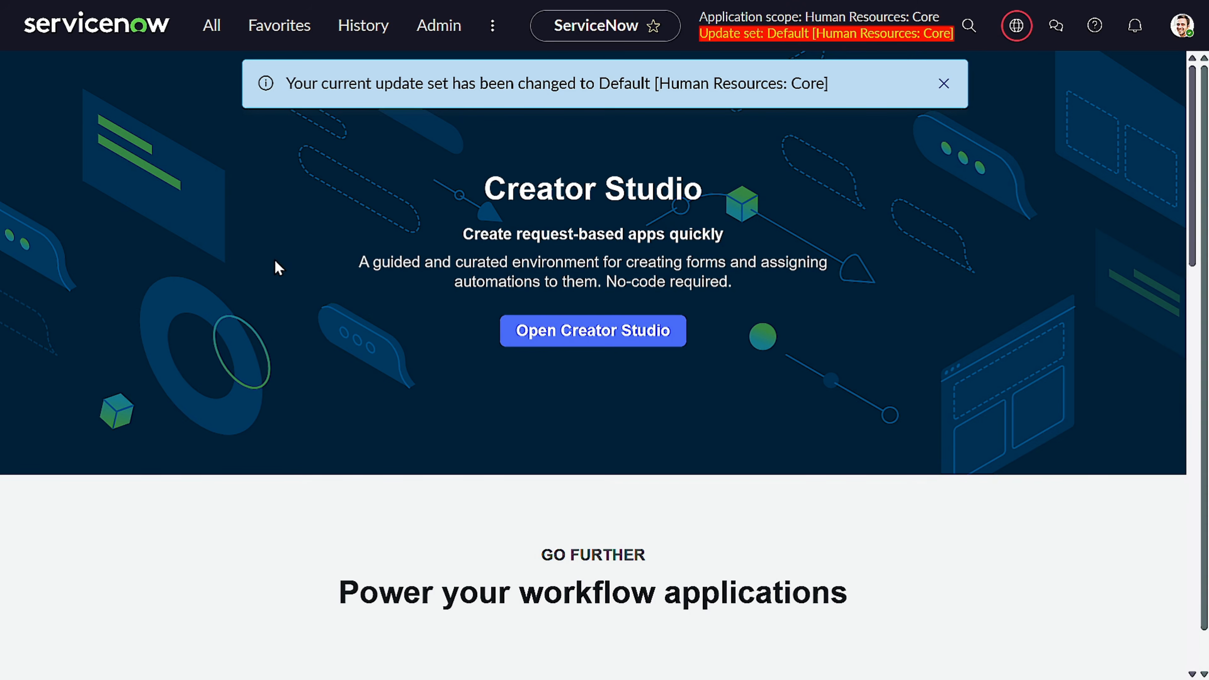
{"action": "left_click", "coordinate": [204, 28]}
{"action": "left_click", "coordinate": [605, 44]}
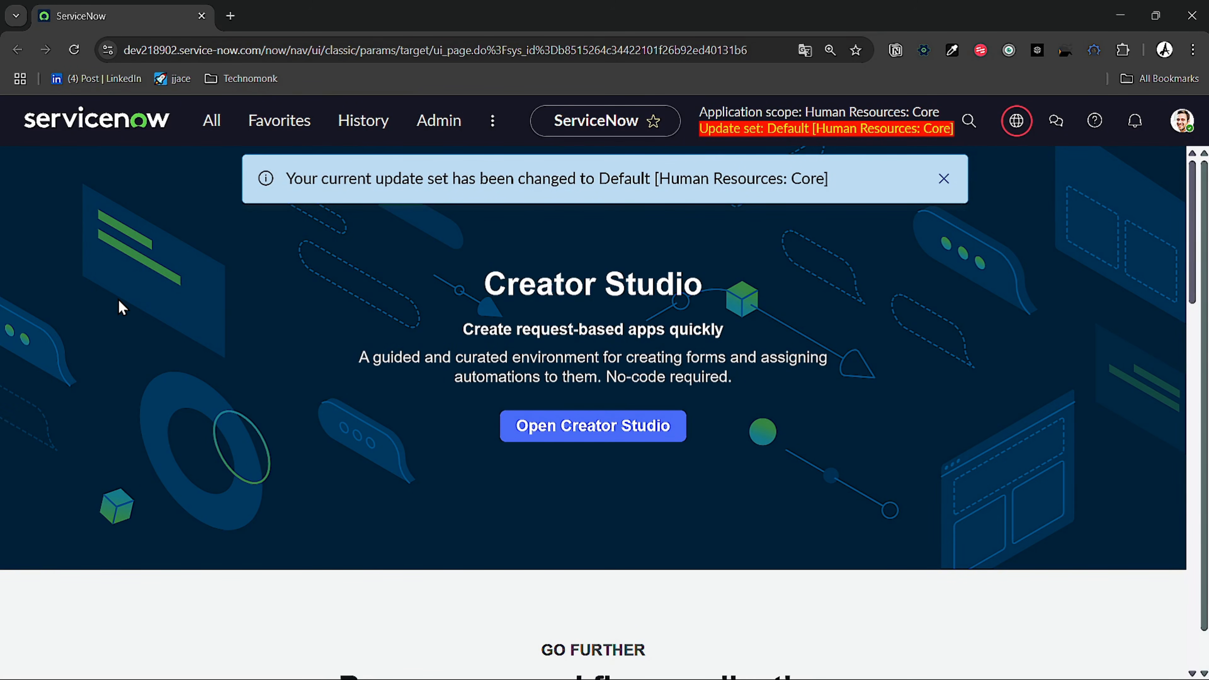
{"action": "key", "text": "F11"}
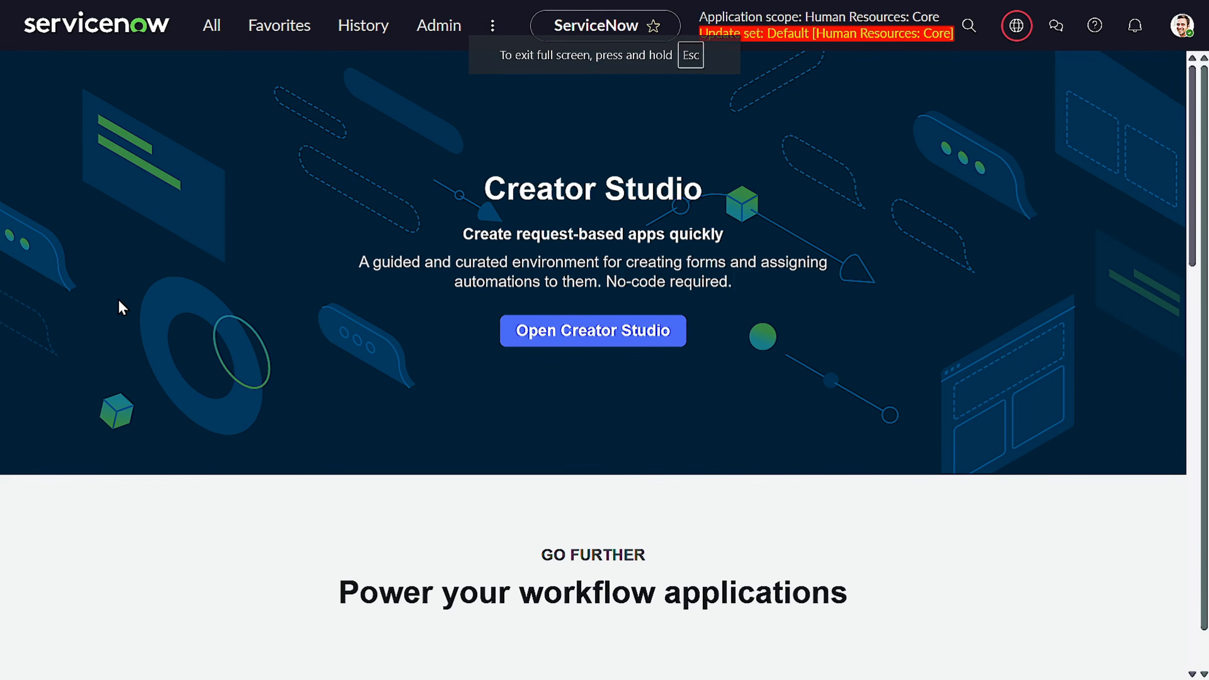
Search the application navigator for "manage hr" and open Manage HR Groups
{"action": "left_click", "coordinate": [214, 28]}
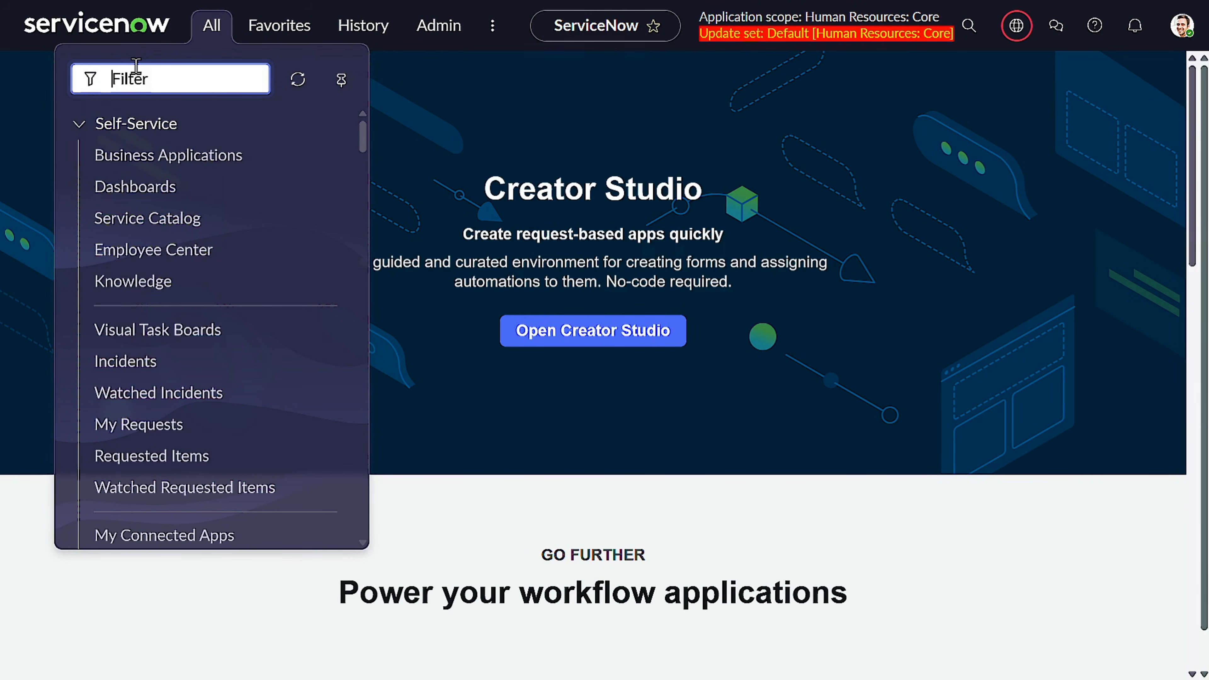
{"action": "type", "text": "manage"}
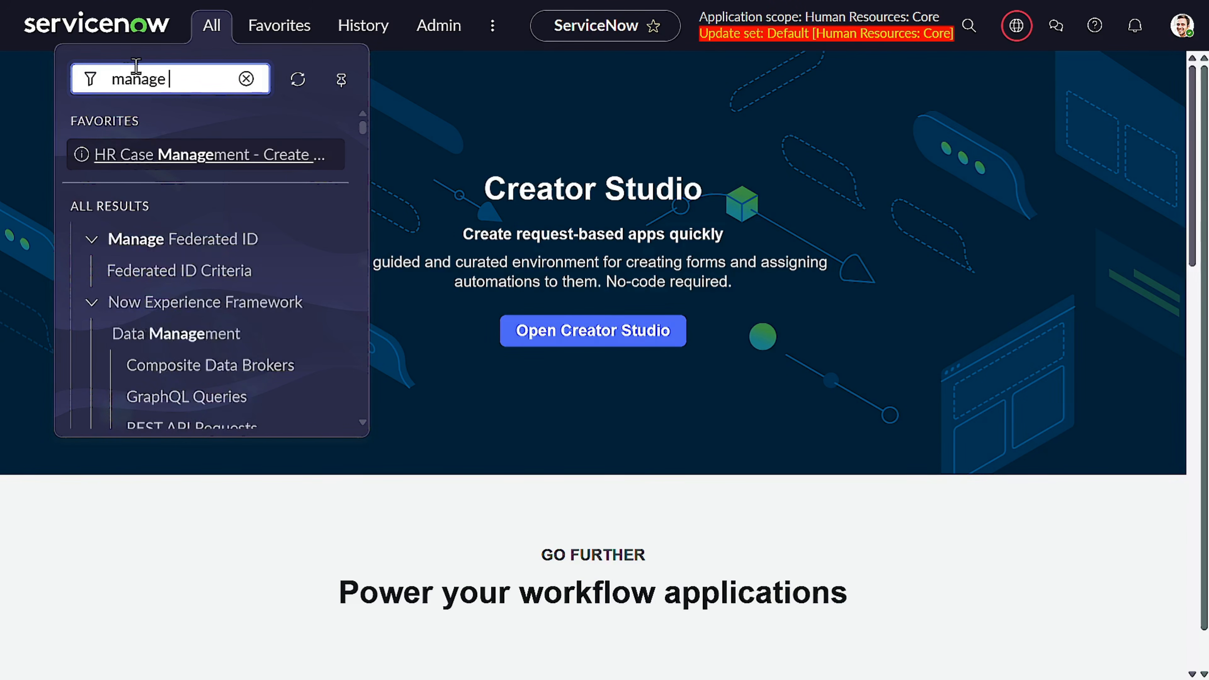
{"action": "type", "text": " hr"}
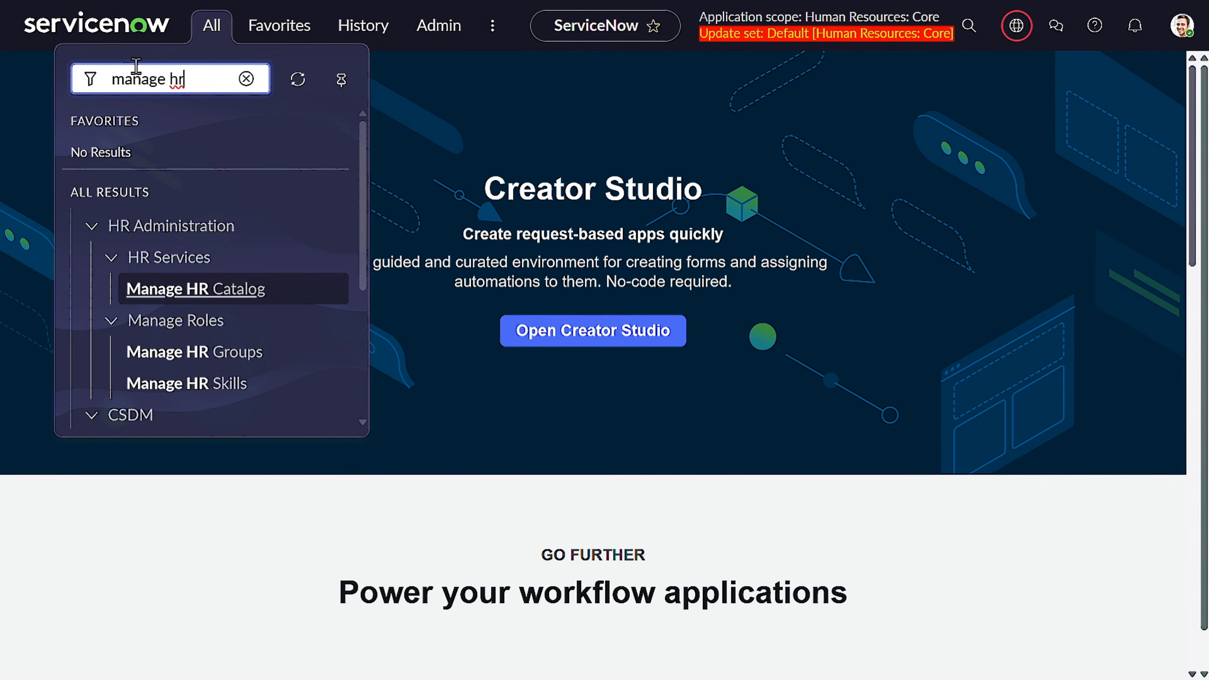
{"action": "left_click", "coordinate": [243, 355]}
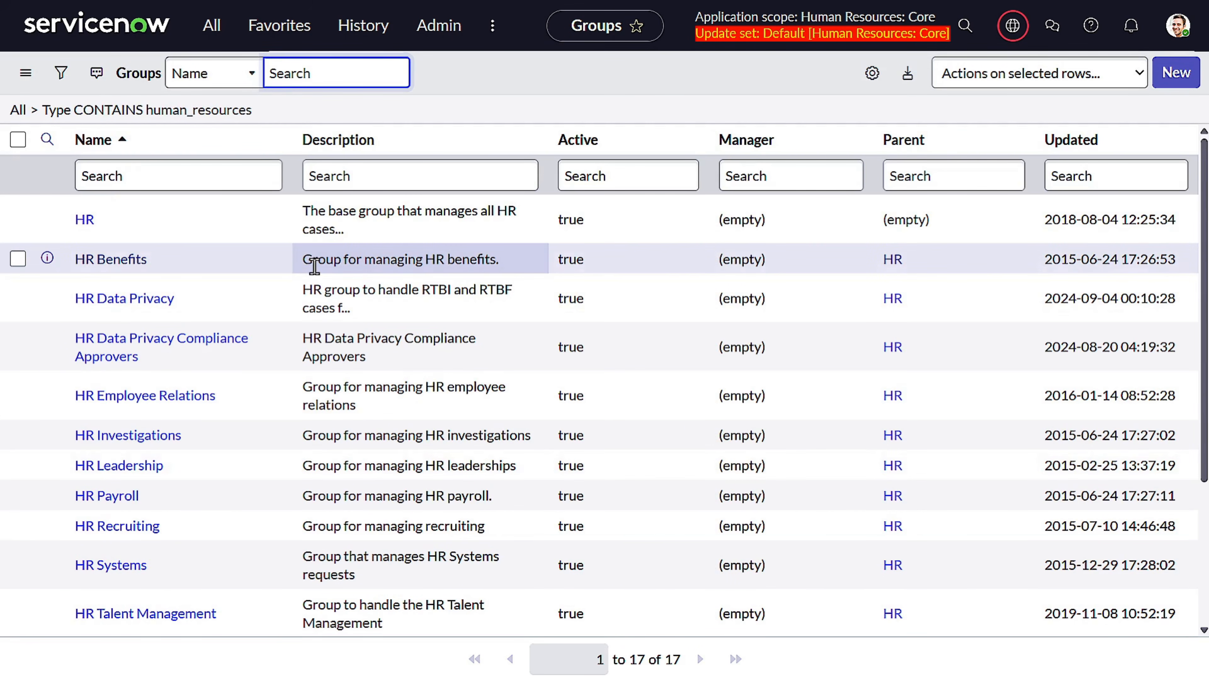
Look through the list of HR groups and open the HR Tier 1 group record
{"action": "scroll", "coordinate": [286, 333], "scroll_direction": "down", "scroll_amount": 4}
{"action": "scroll", "coordinate": [359, 432], "scroll_direction": "up", "scroll_amount": 4}
{"action": "scroll", "coordinate": [359, 432], "scroll_direction": "down", "scroll_amount": 4}
{"action": "scroll", "coordinate": [162, 332], "scroll_direction": "up", "scroll_amount": 4}
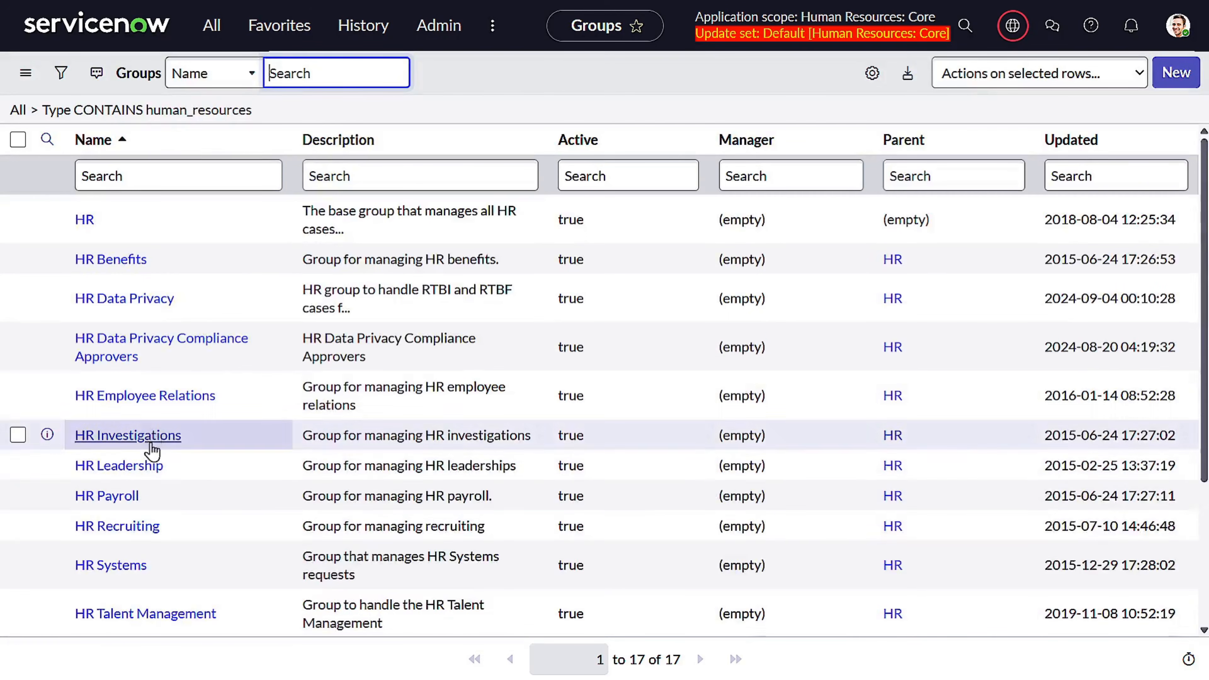
{"action": "scroll", "coordinate": [261, 343], "scroll_direction": "down", "scroll_amount": 4}
{"action": "left_click", "coordinate": [125, 443]}
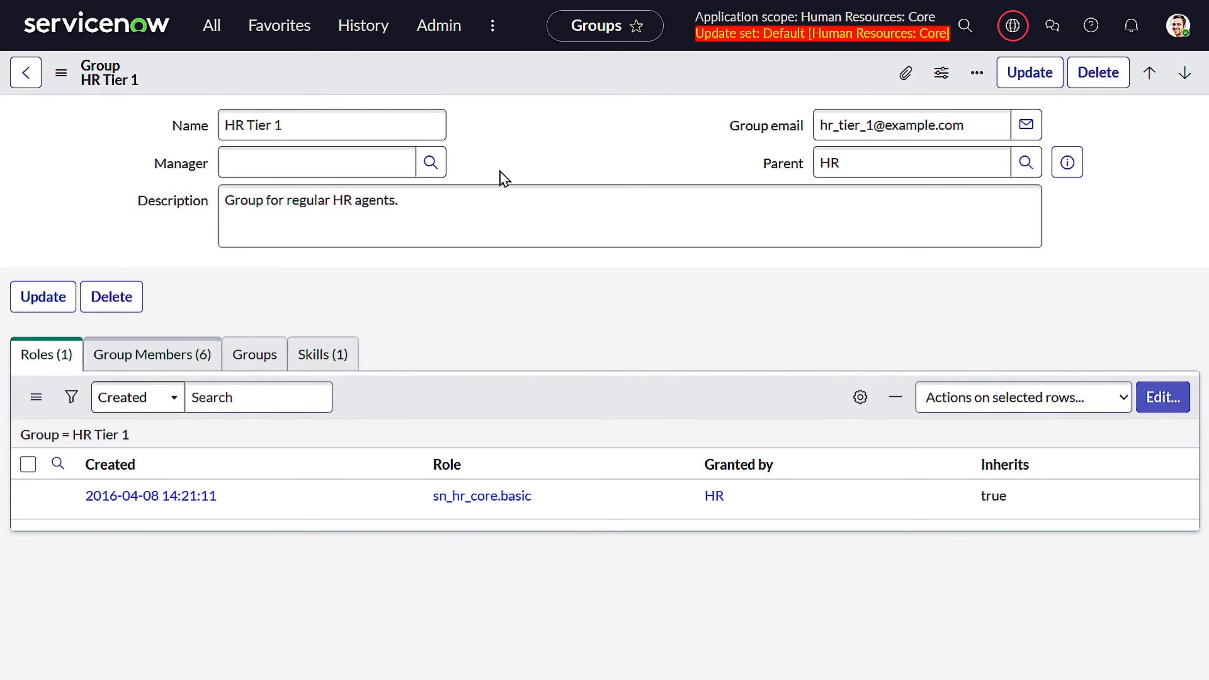
Review the HR Tier 1 group's name, roles, group members, child groups and skills
{"action": "left_click", "coordinate": [305, 121]}
{"action": "left_click_drag", "start_coordinate": [305, 122], "coordinate": [210, 128]}
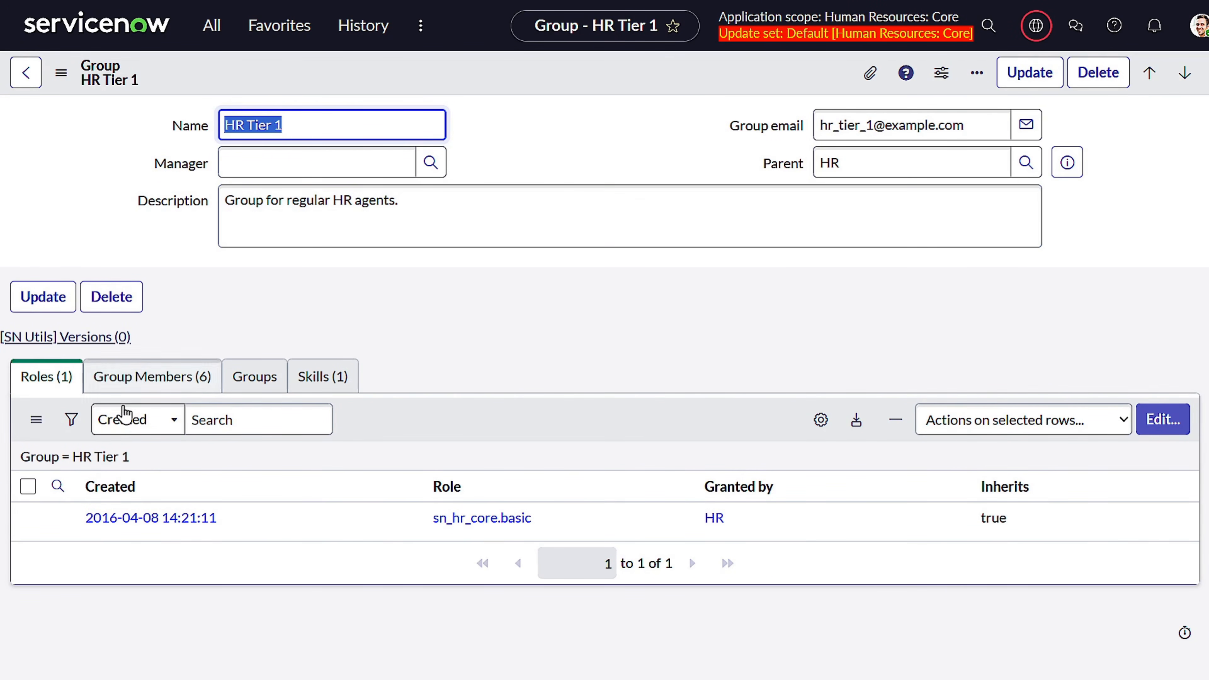
{"action": "left_click_drag", "start_coordinate": [566, 525], "coordinate": [453, 524]}
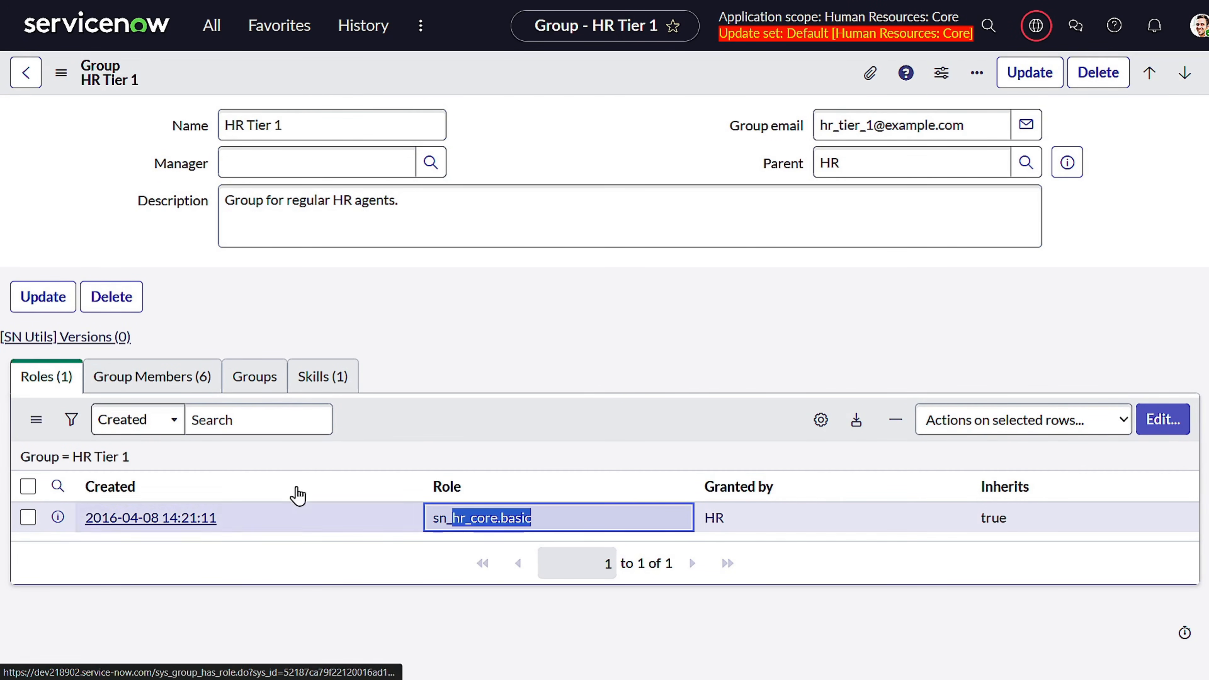
{"action": "left_click", "coordinate": [161, 388]}
{"action": "scroll", "coordinate": [166, 395], "scroll_direction": "down", "scroll_amount": 3}
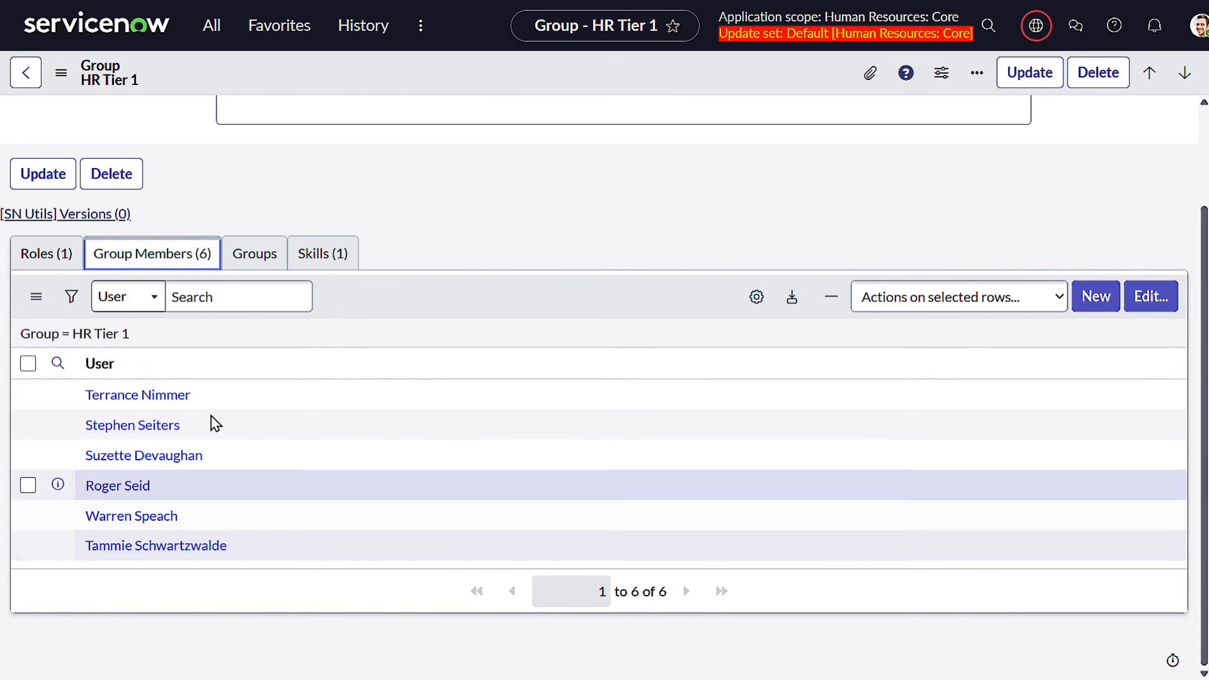
{"action": "left_click", "coordinate": [266, 257]}
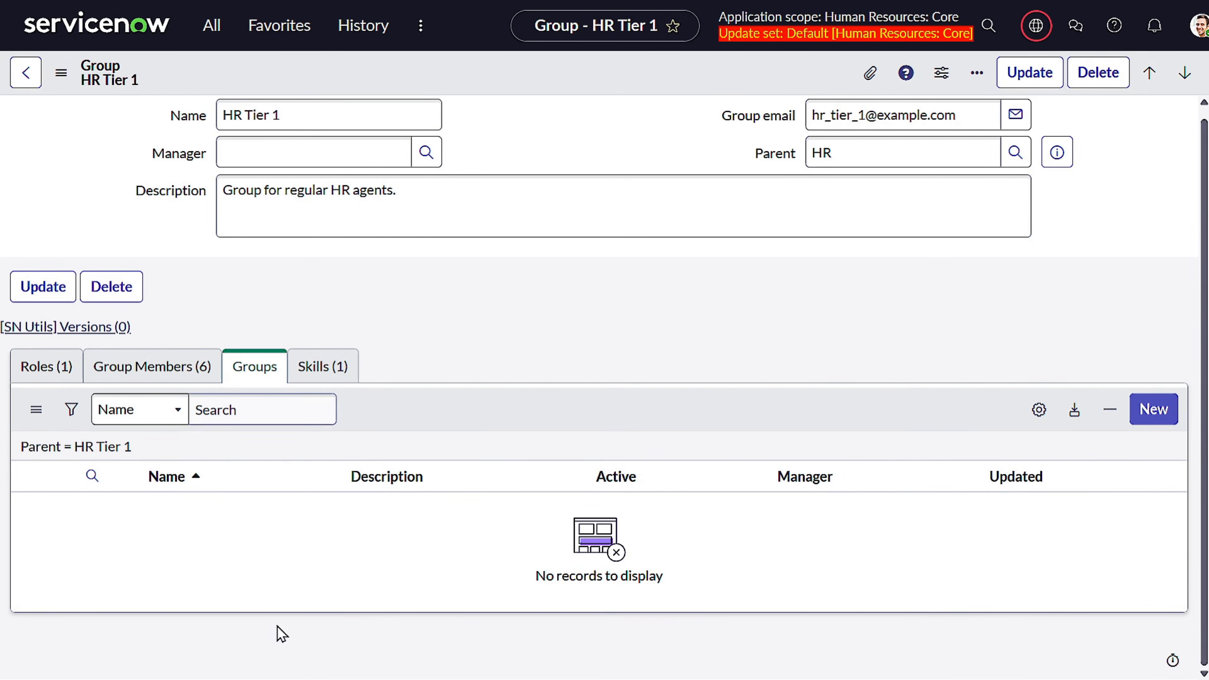
{"action": "left_click", "coordinate": [301, 371]}
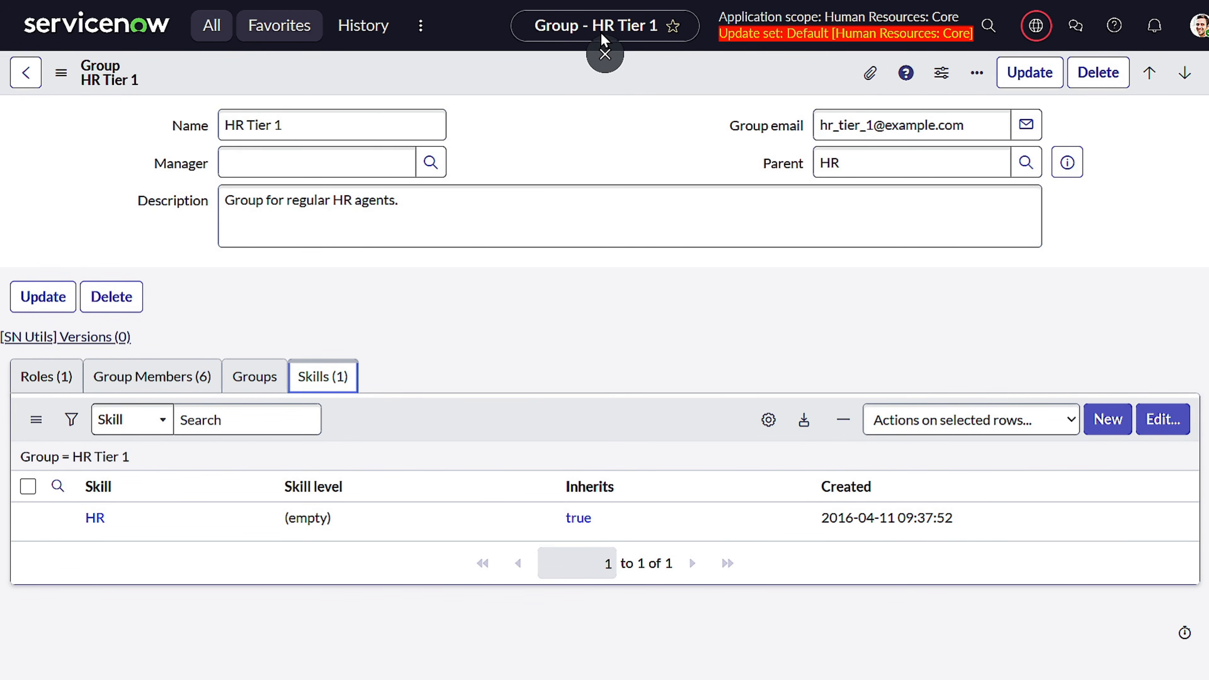
Search the application navigator for "manage hr s" and open Manage HR Skills
{"action": "left_click", "coordinate": [604, 54]}
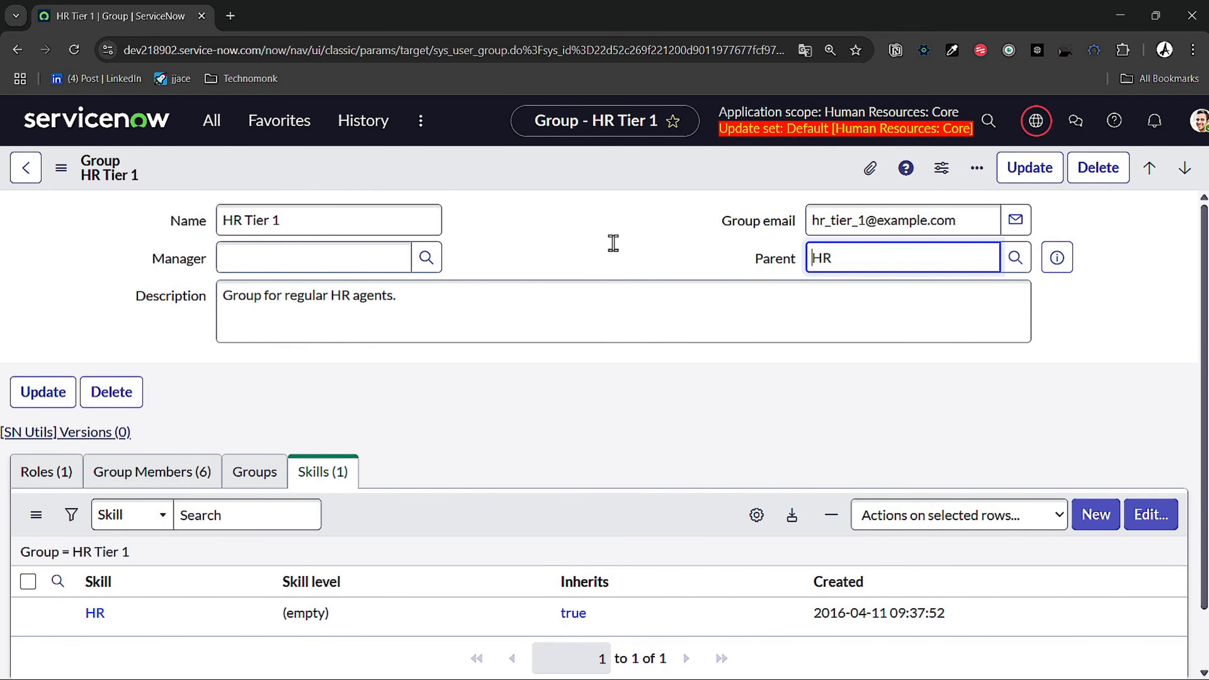
{"action": "key", "text": "F11"}
{"action": "left_click", "coordinate": [212, 26]}
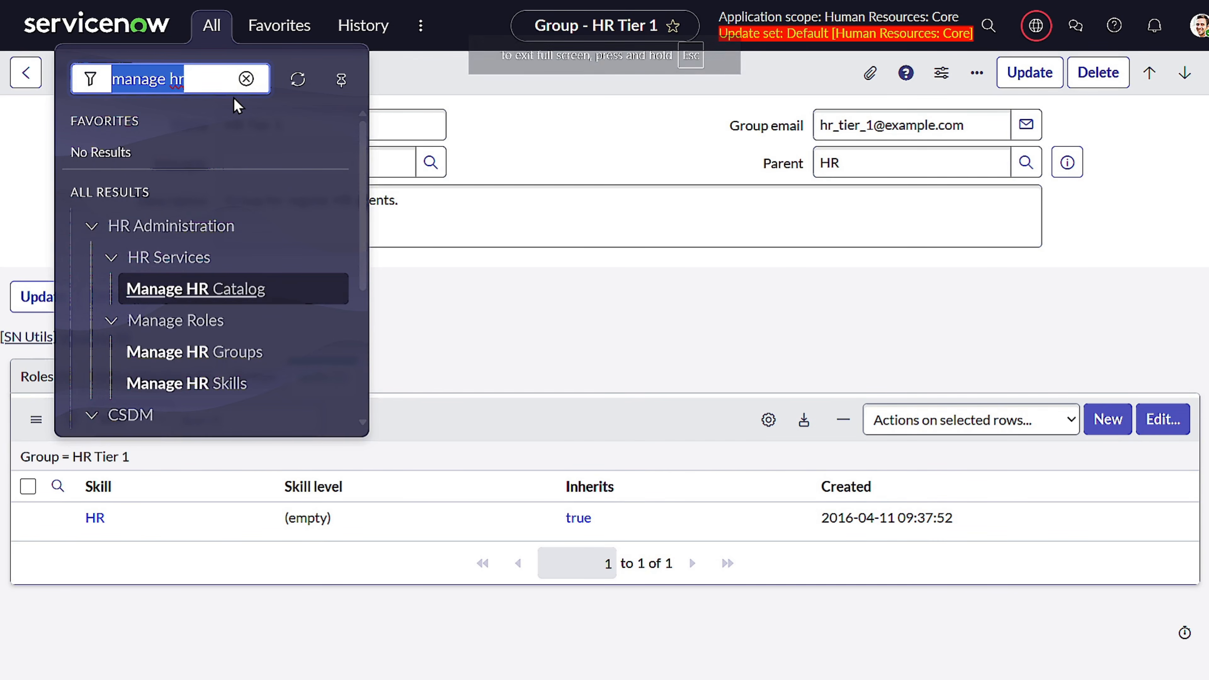
{"action": "key", "text": "BackSpace"}
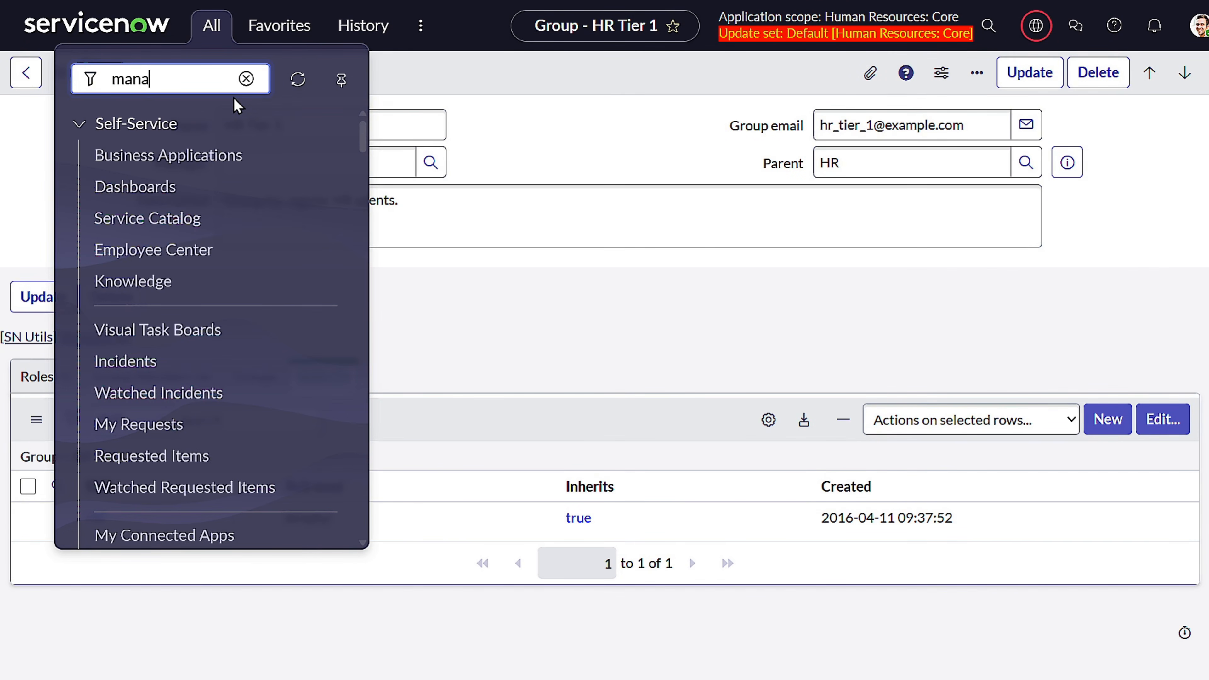
{"action": "type", "text": "ge hr s"}
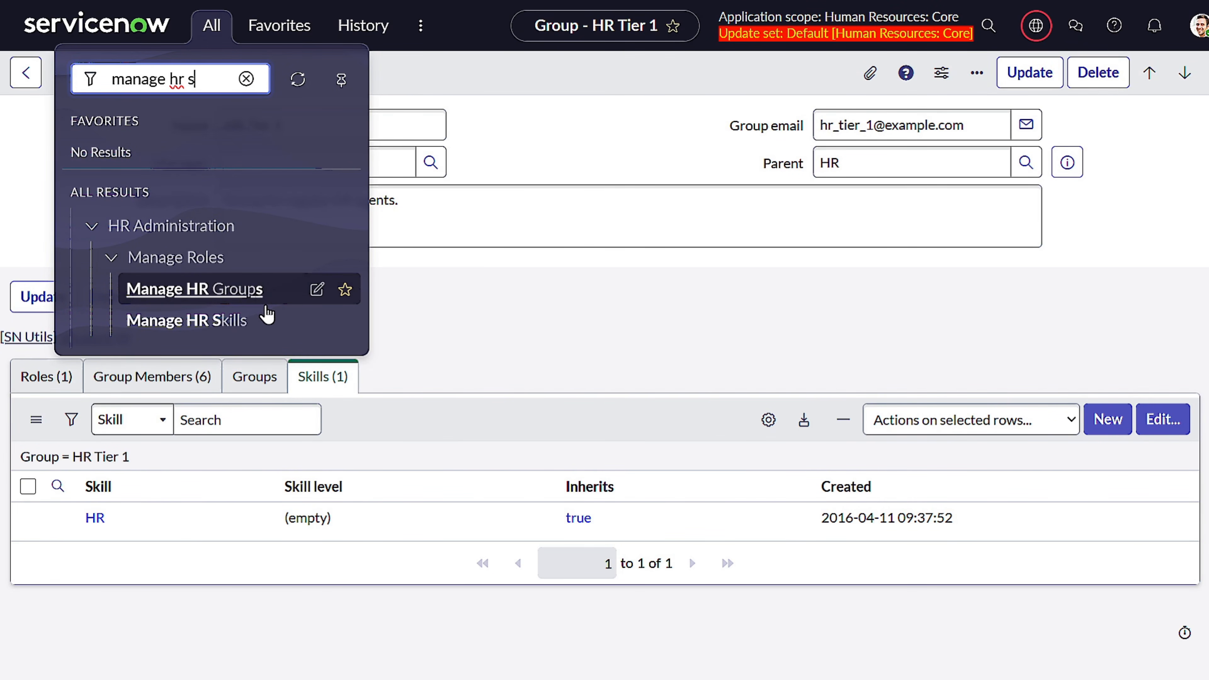
{"action": "left_click", "coordinate": [254, 323]}
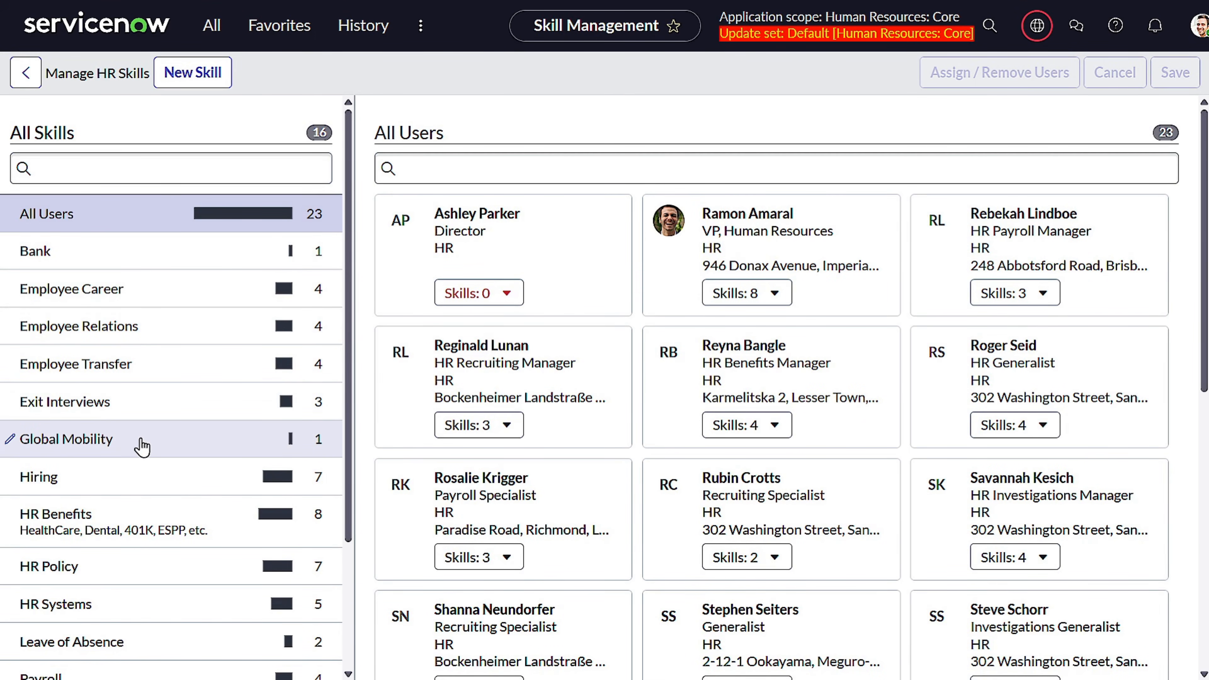
Look through the HR skills and their users, and show the users who hold the Bank skill
{"action": "scroll", "coordinate": [143, 443], "scroll_direction": "down", "scroll_amount": 3}
{"action": "scroll", "coordinate": [168, 351], "scroll_direction": "up", "scroll_amount": 3}
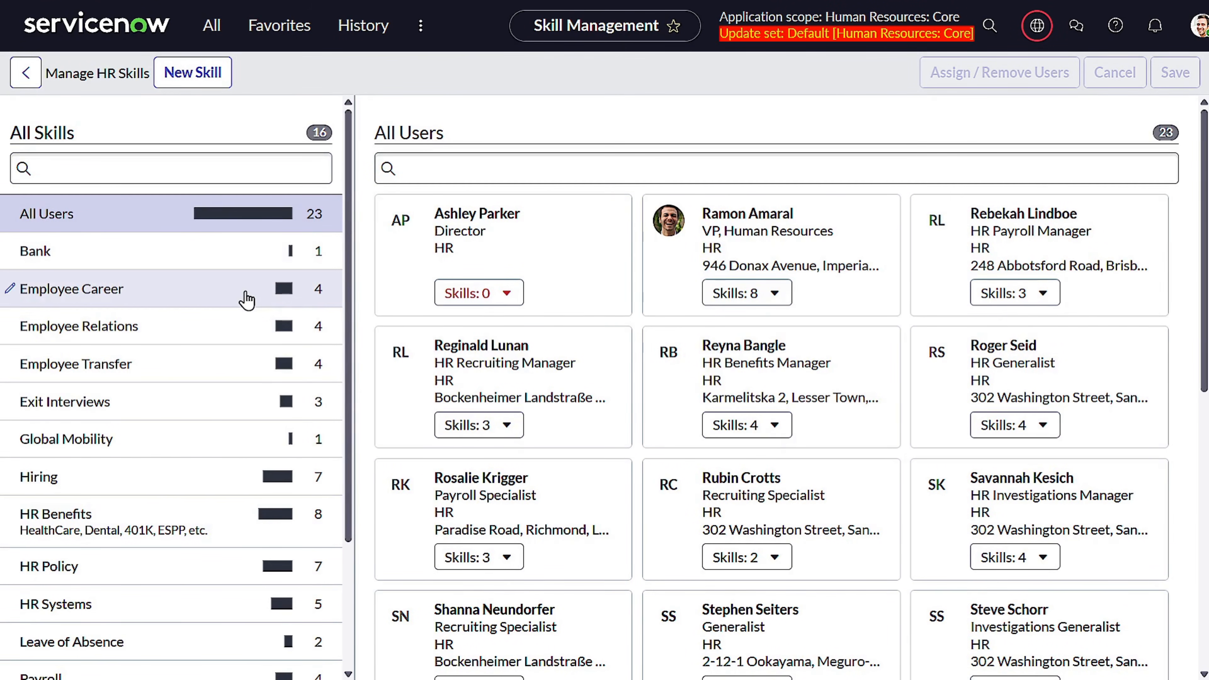
{"action": "scroll", "coordinate": [721, 338], "scroll_direction": "down", "scroll_amount": 3}
{"action": "scroll", "coordinate": [683, 314], "scroll_direction": "up", "scroll_amount": 3}
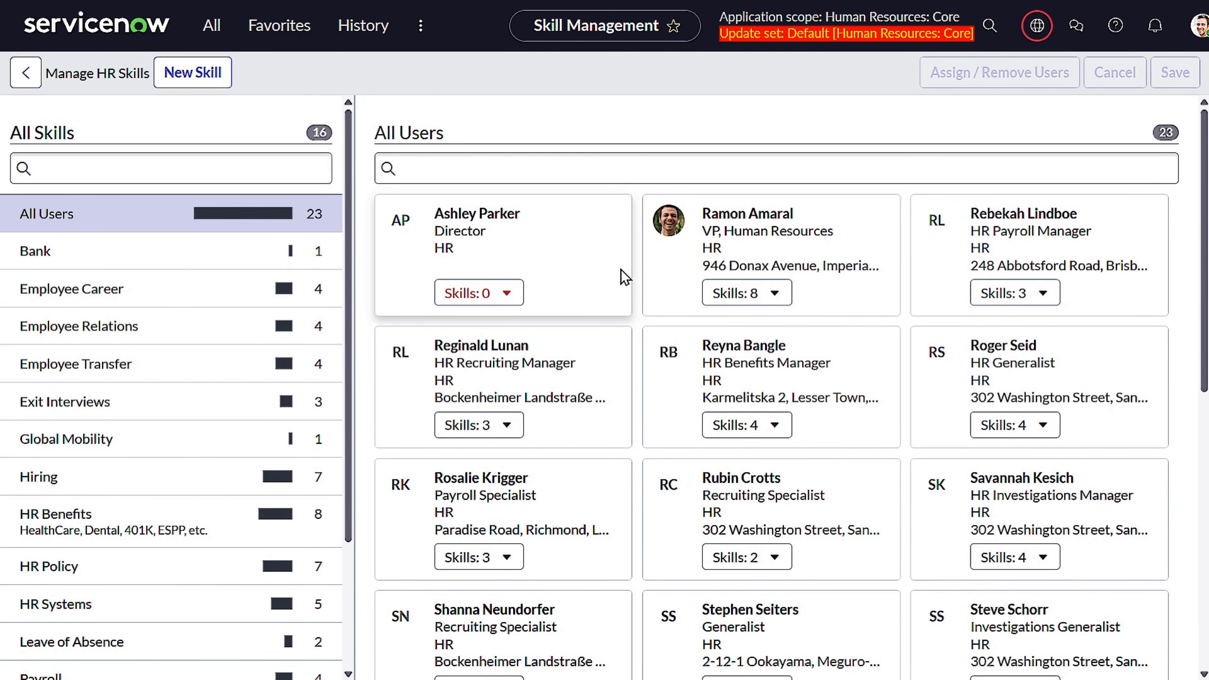
{"action": "left_click", "coordinate": [185, 251]}
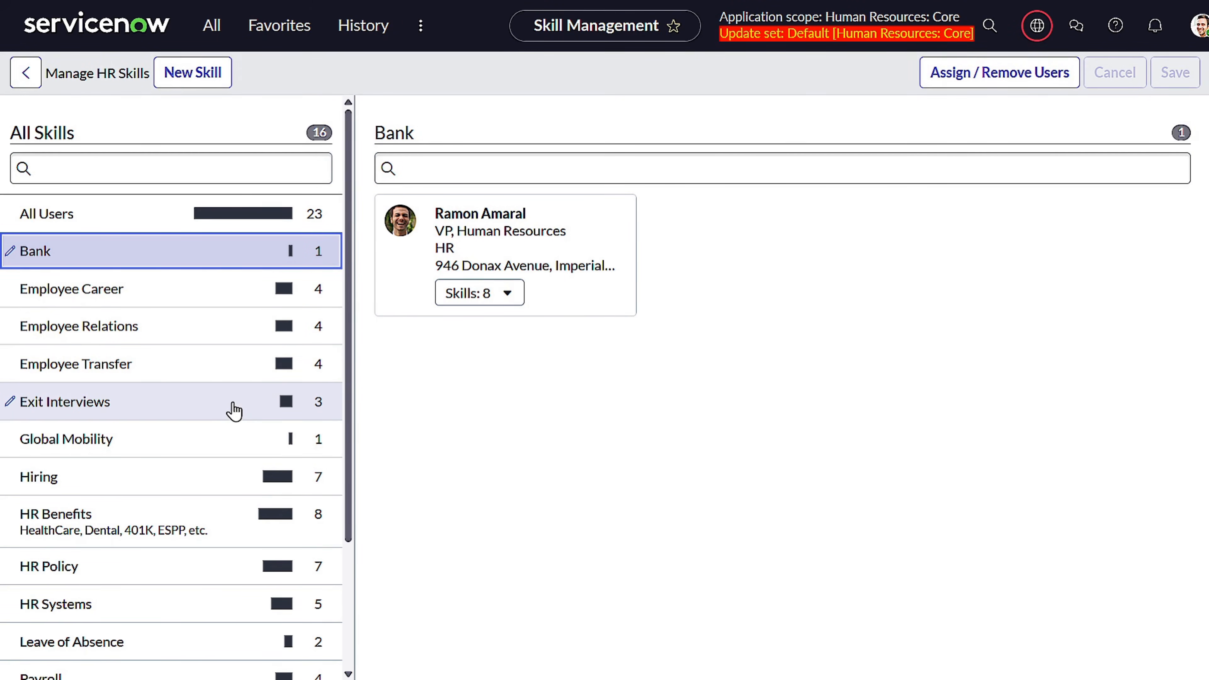
Assign the Exit Interviews skill to the HR Benefits Manager in addition to the users who already hold it
{"action": "left_click", "coordinate": [234, 409]}
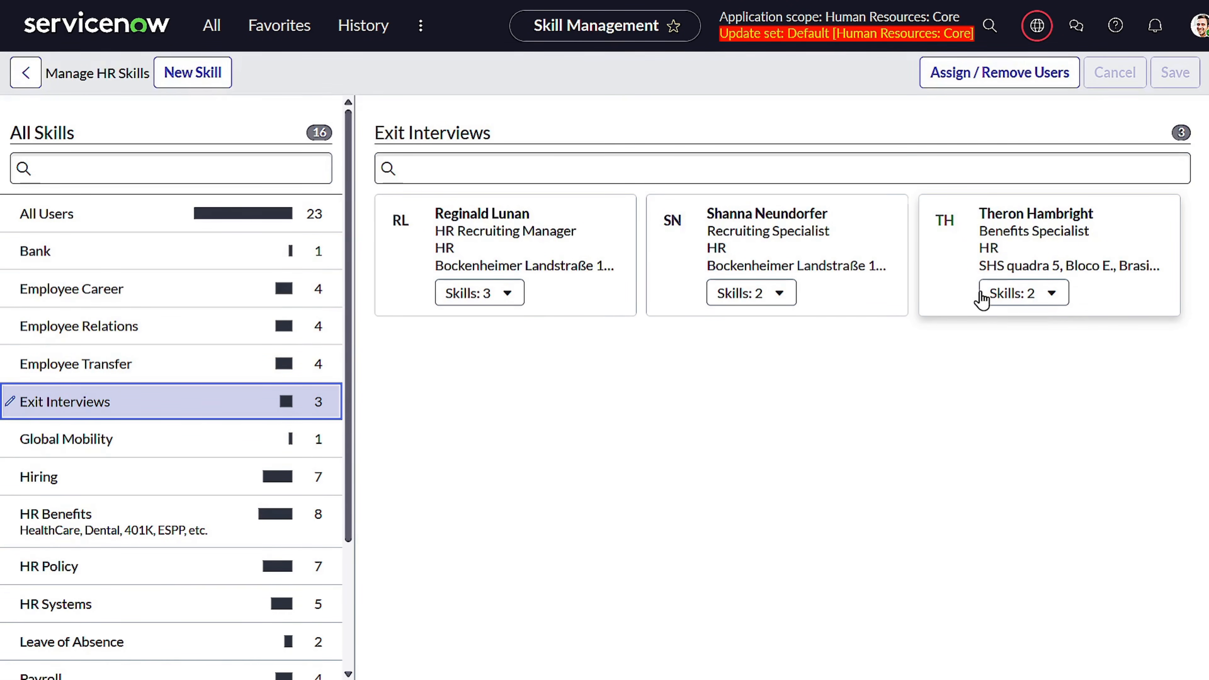
{"action": "left_click", "coordinate": [948, 88]}
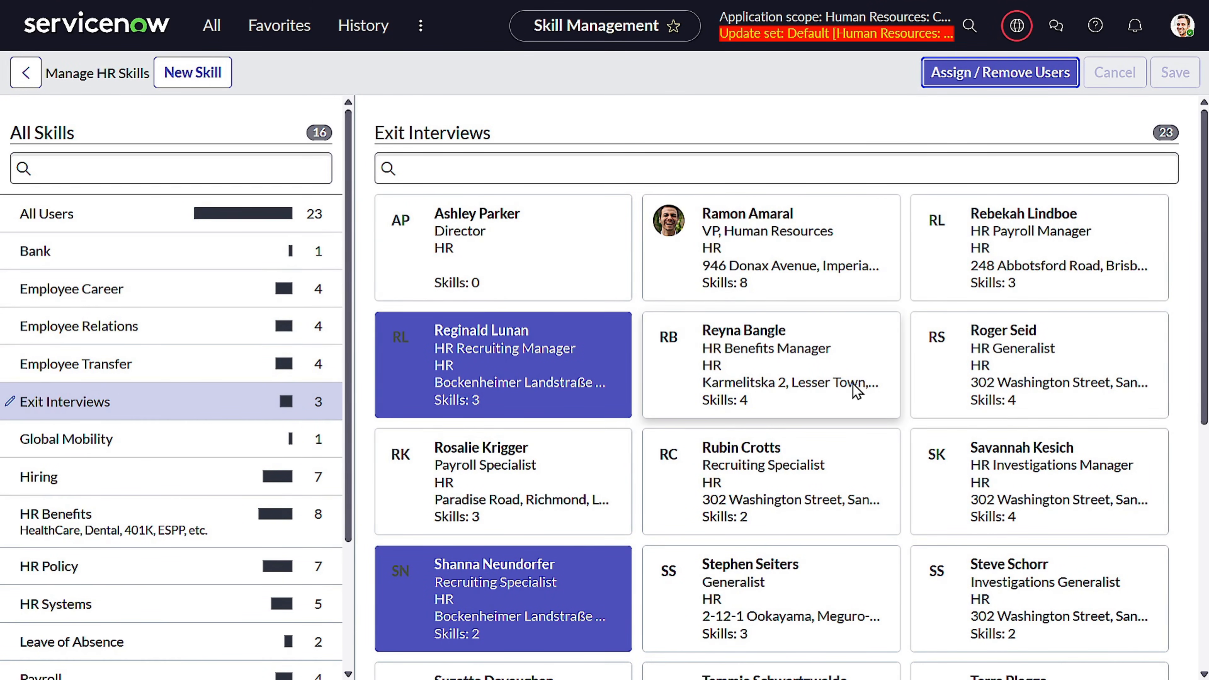
{"action": "left_click", "coordinate": [774, 360]}
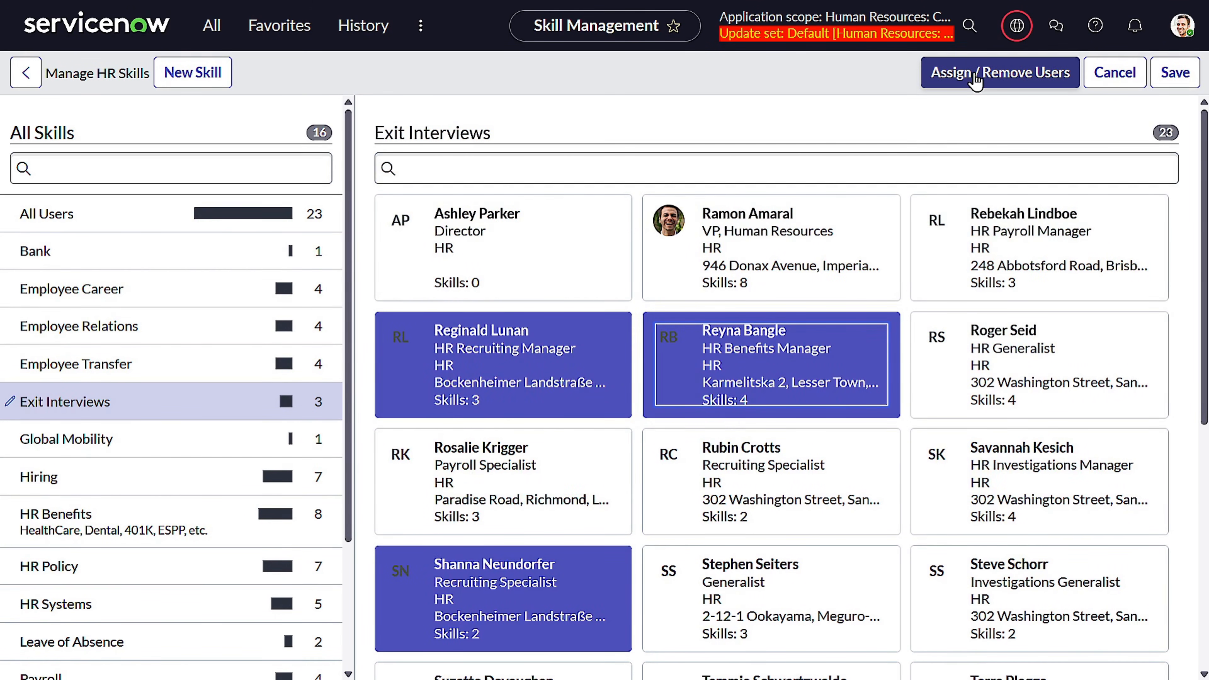
{"action": "left_click", "coordinate": [975, 76]}
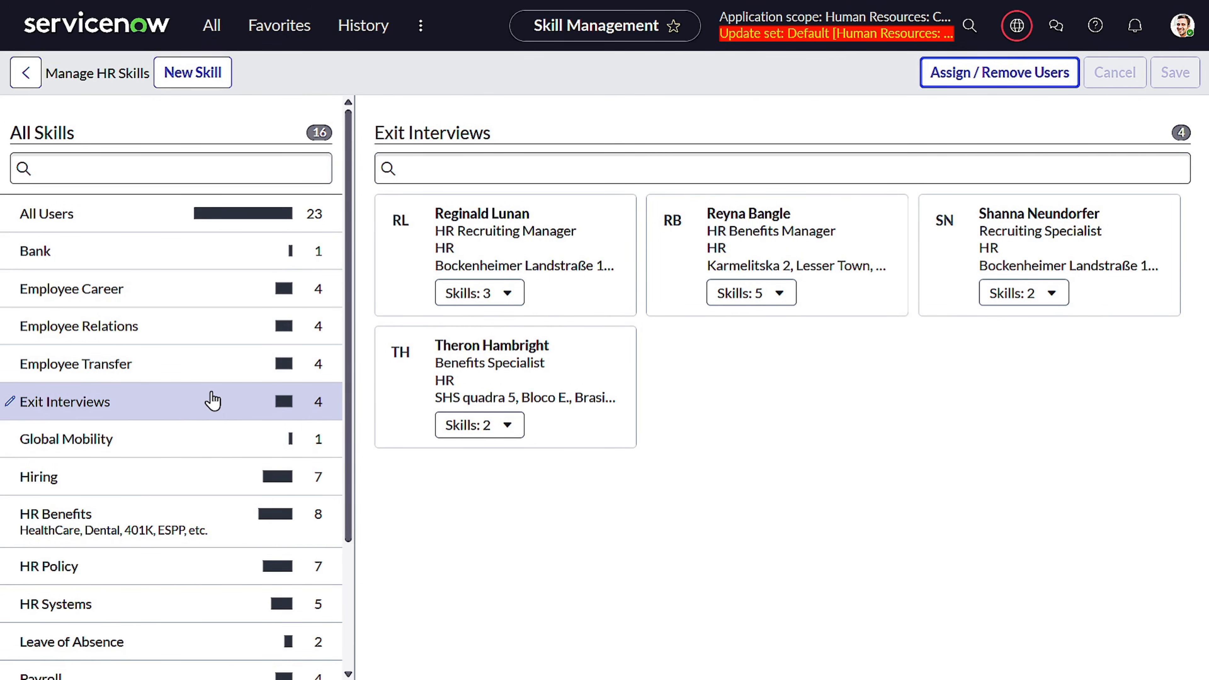
Expand the HR Recruiting Manager's skill list, select Employee Career and deselect it again
{"action": "left_click", "coordinate": [192, 74]}
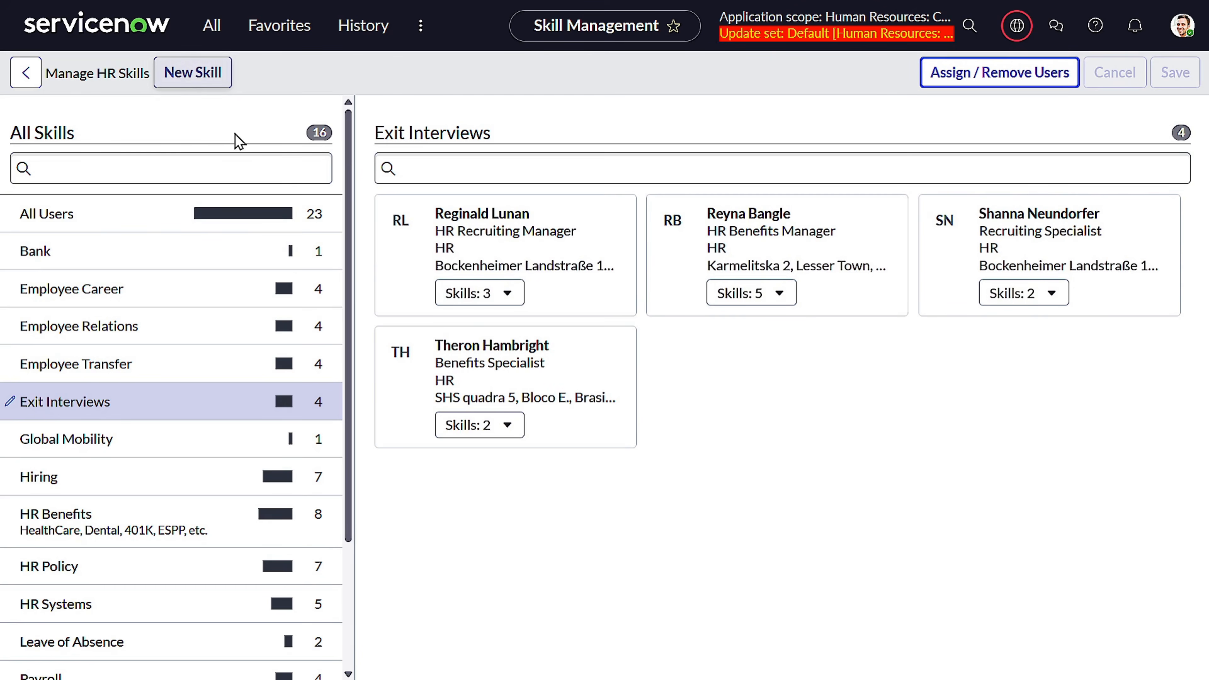
{"action": "left_click", "coordinate": [461, 294]}
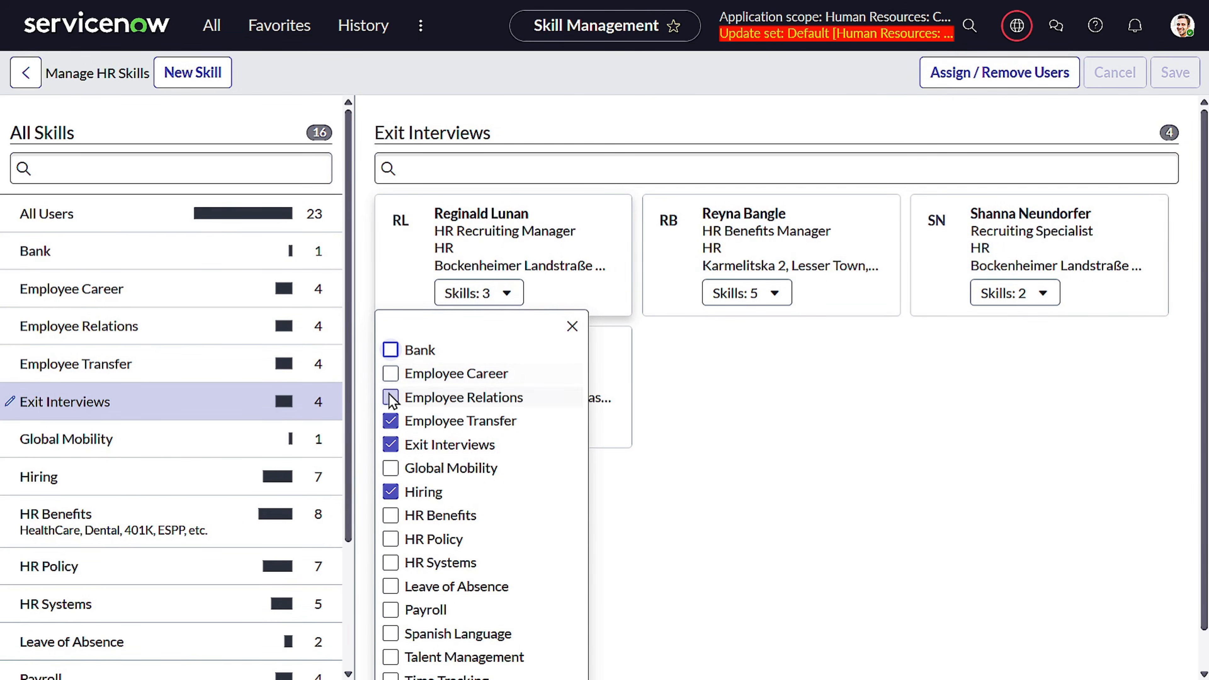
{"action": "left_click", "coordinate": [392, 373]}
{"action": "left_click", "coordinate": [392, 374]}
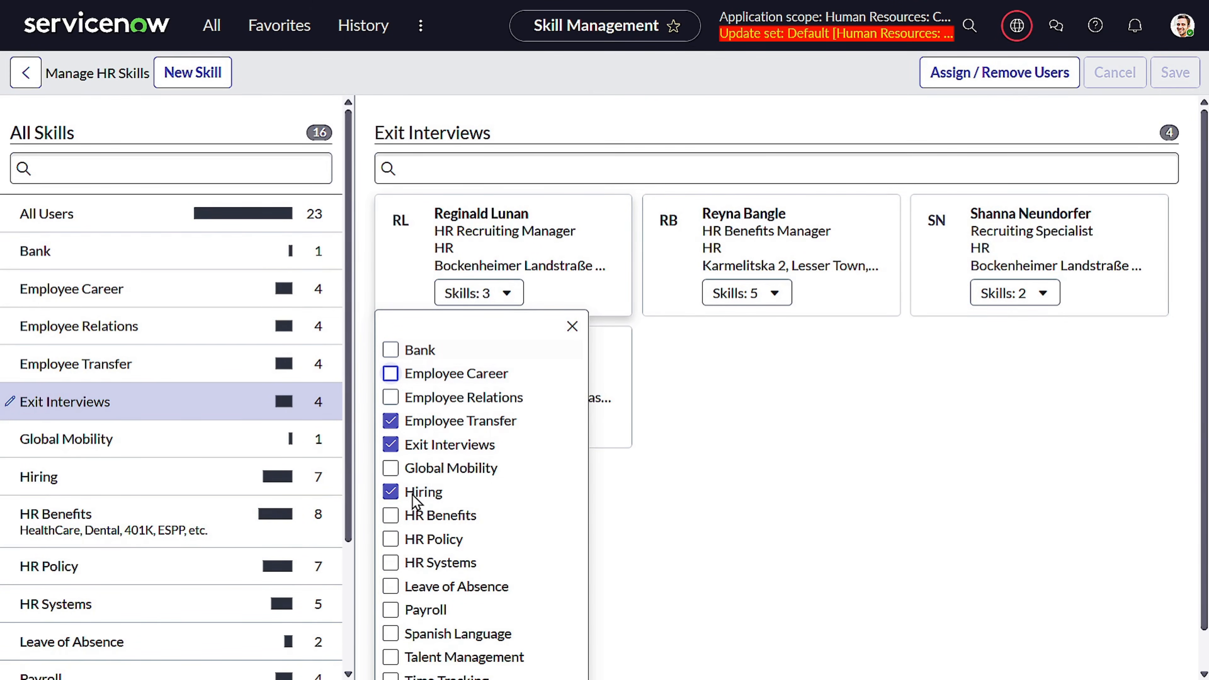
{"action": "scroll", "coordinate": [690, 419], "scroll_direction": "down", "scroll_amount": 1}
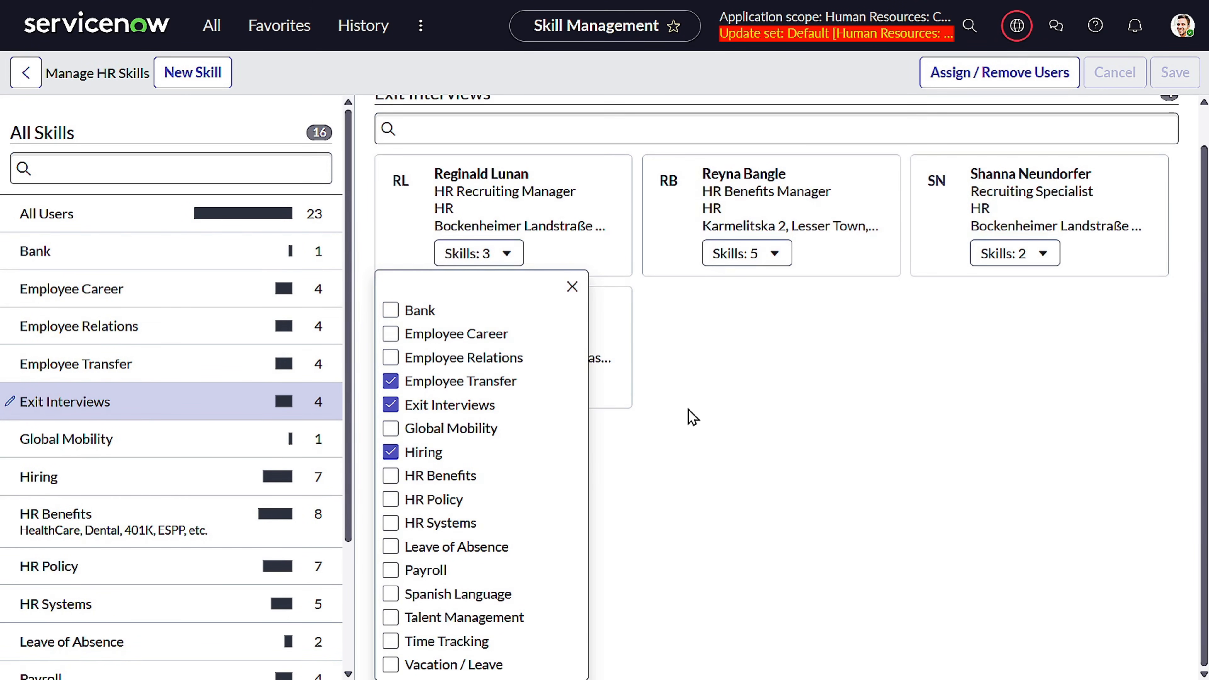
Open the form for a new skill and cancel it
{"action": "left_click", "coordinate": [193, 74]}
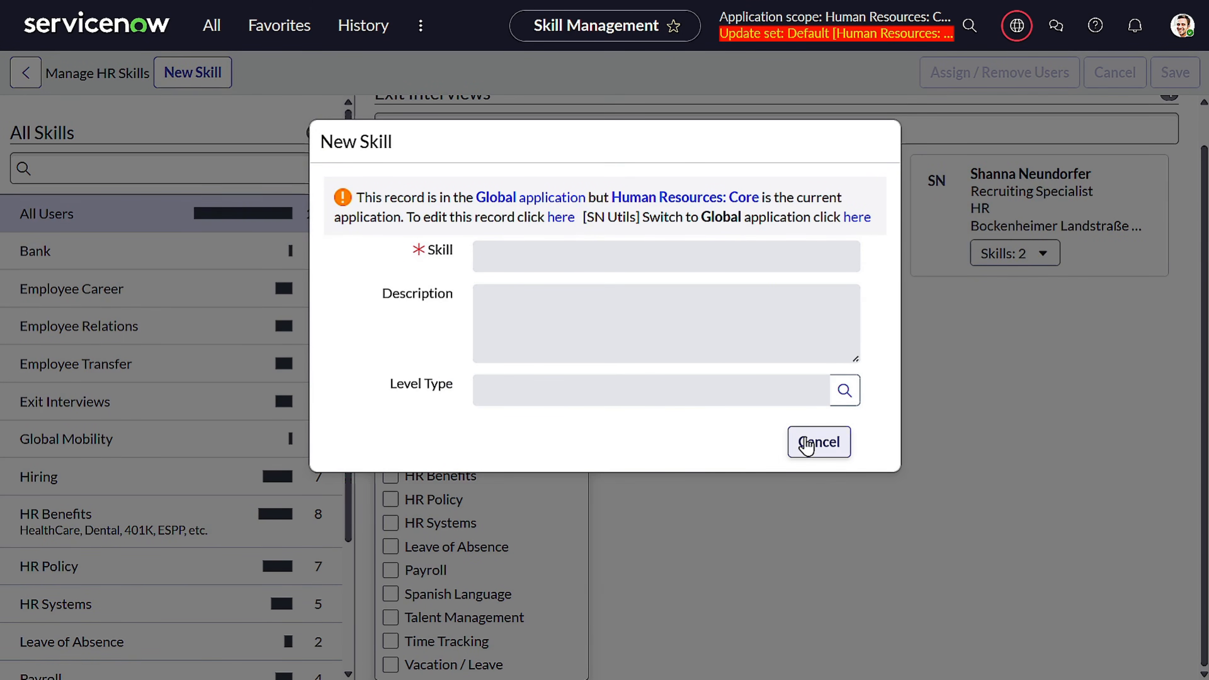
{"action": "left_click", "coordinate": [806, 447]}
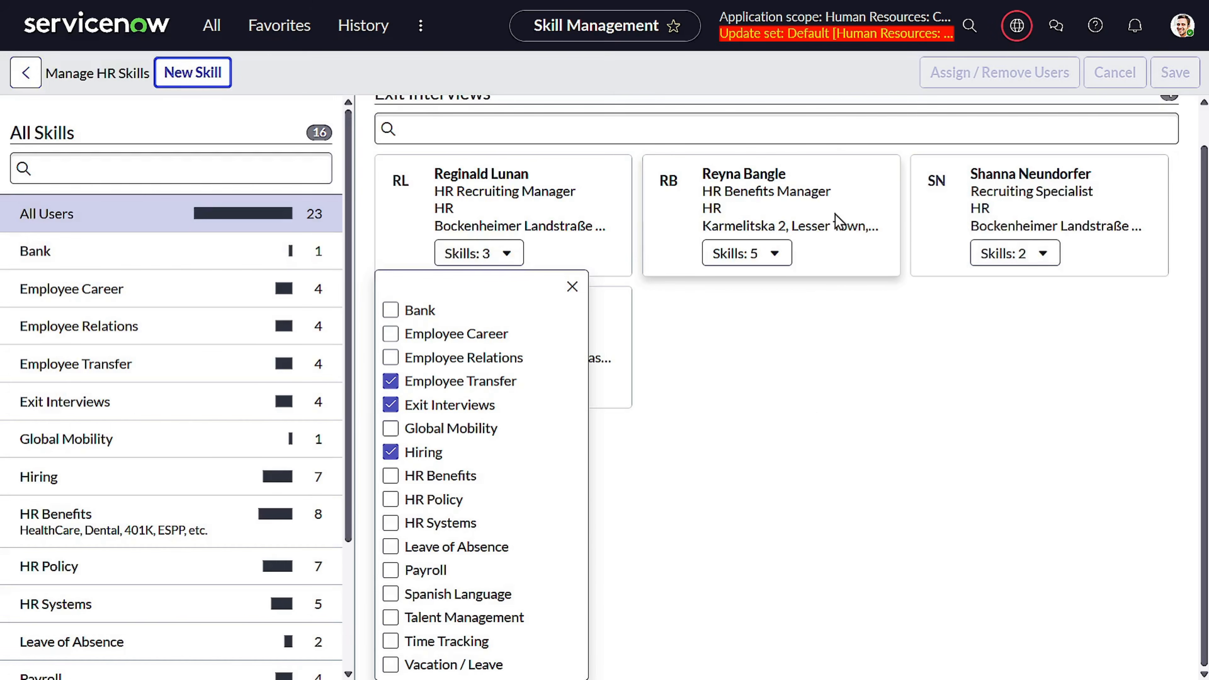
Switch the application scope from Human Resources: Core to Global so that a new skill can be created
{"action": "left_click", "coordinate": [841, 19]}
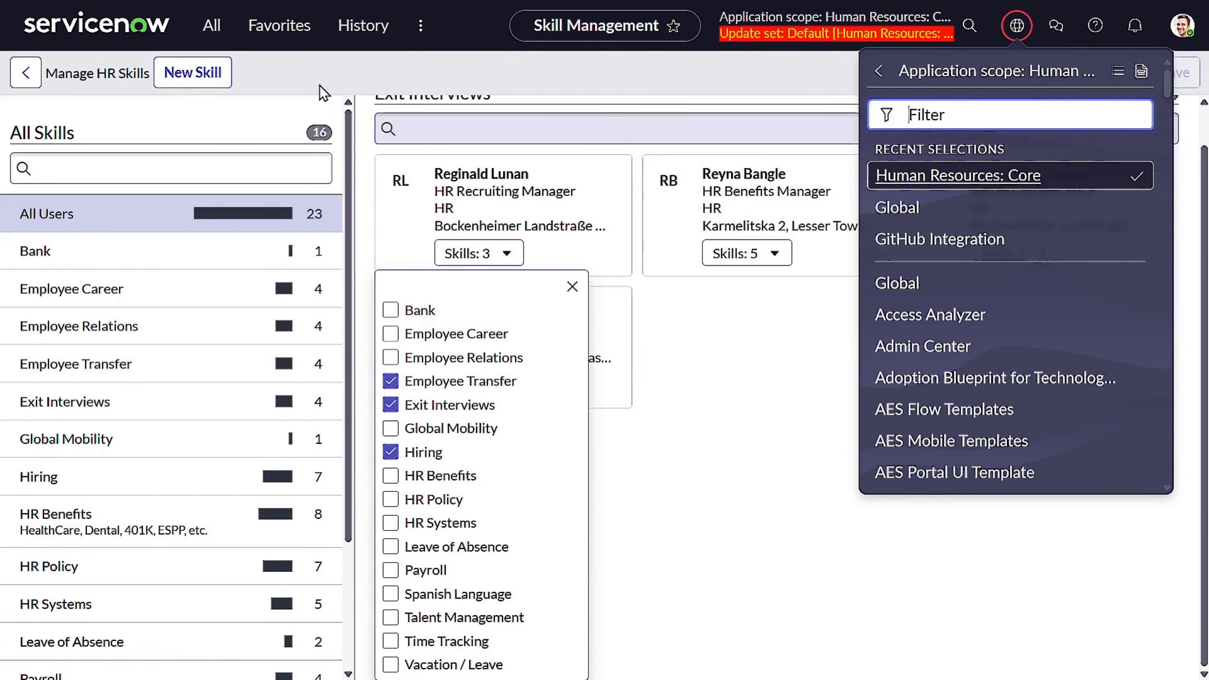
{"action": "left_click", "coordinate": [197, 69]}
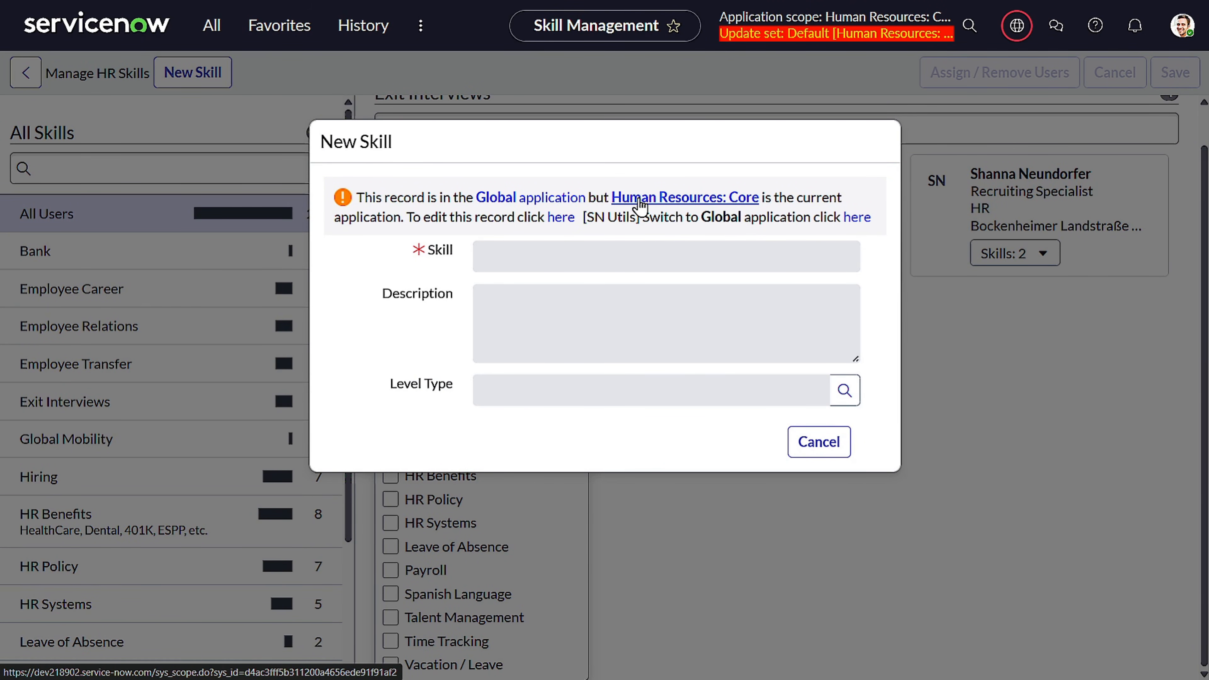
{"action": "left_click", "coordinate": [856, 217]}
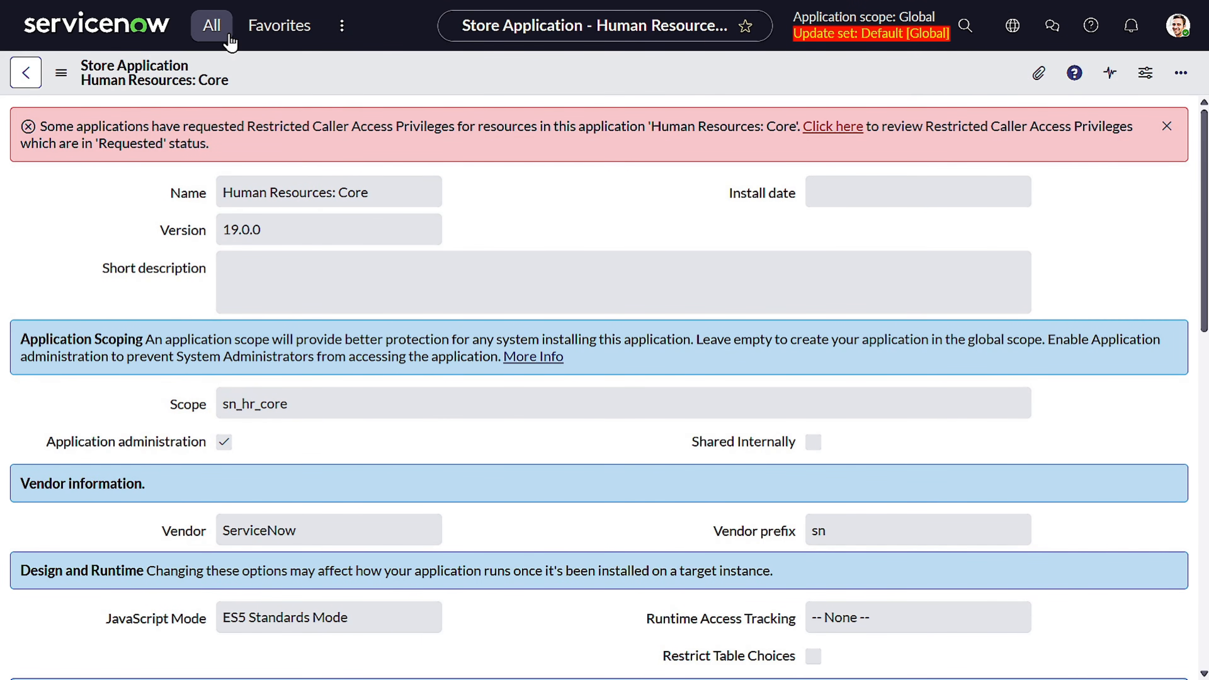
Return to the Skill Management page from the recently visited pages
{"action": "left_click", "coordinate": [225, 36]}
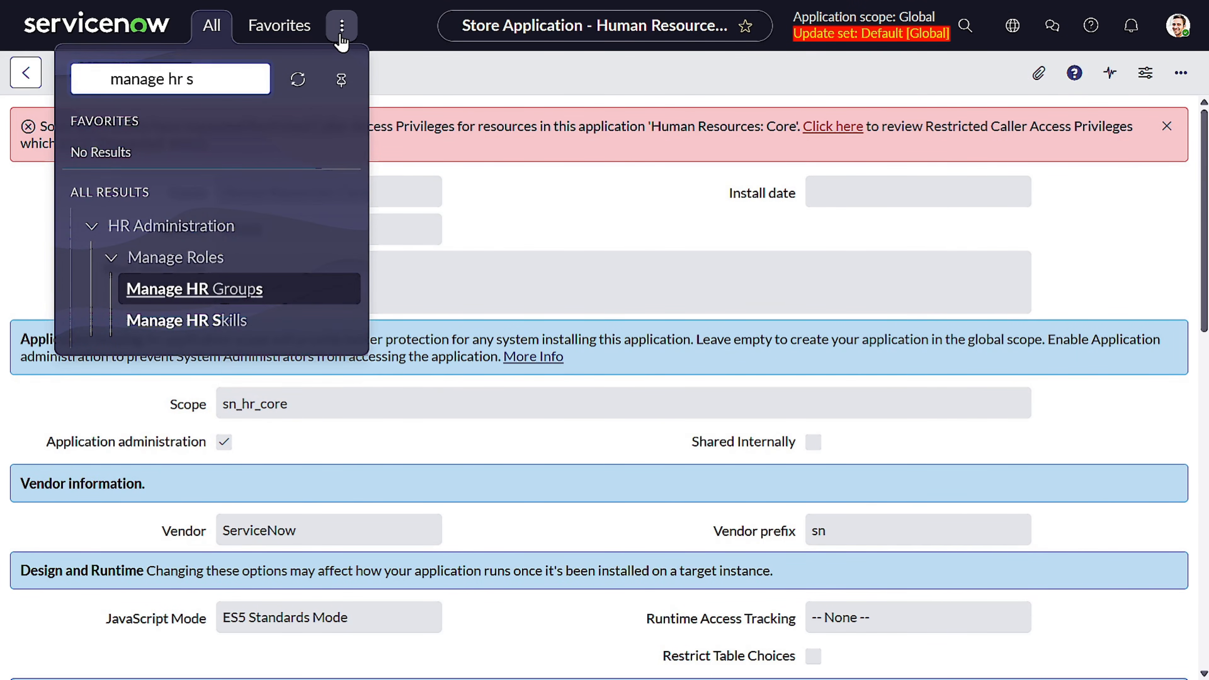
{"action": "left_click", "coordinate": [342, 25]}
{"action": "left_click", "coordinate": [255, 72]}
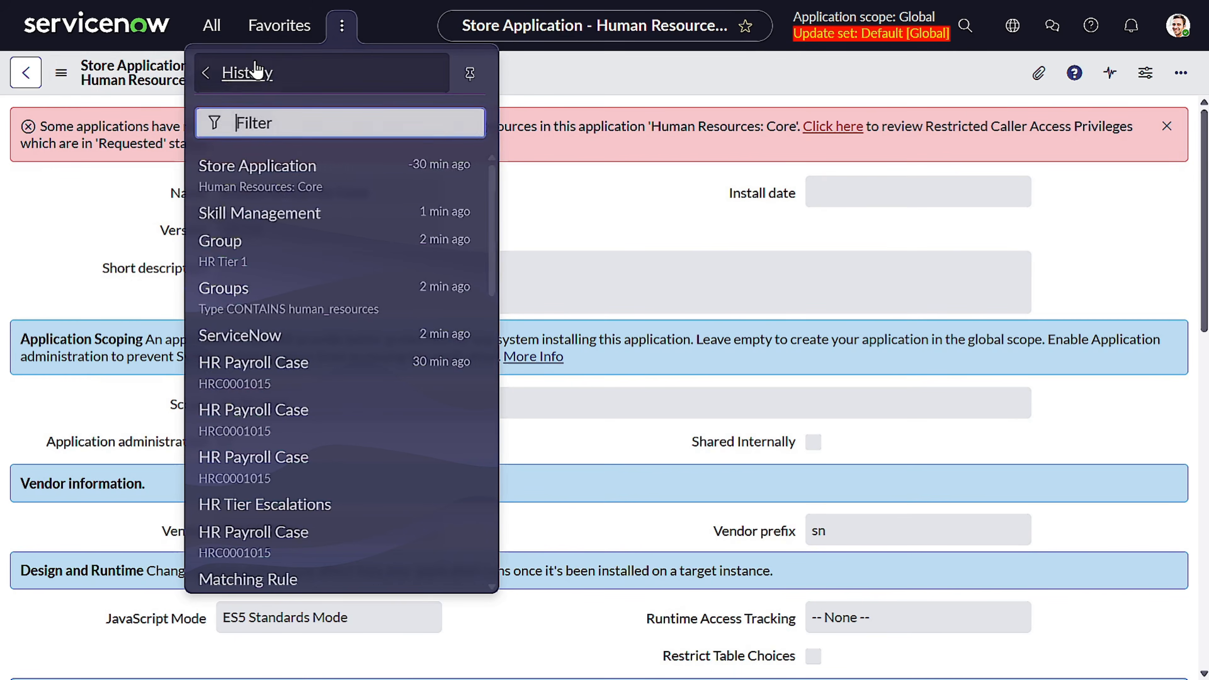
{"action": "left_click", "coordinate": [267, 220]}
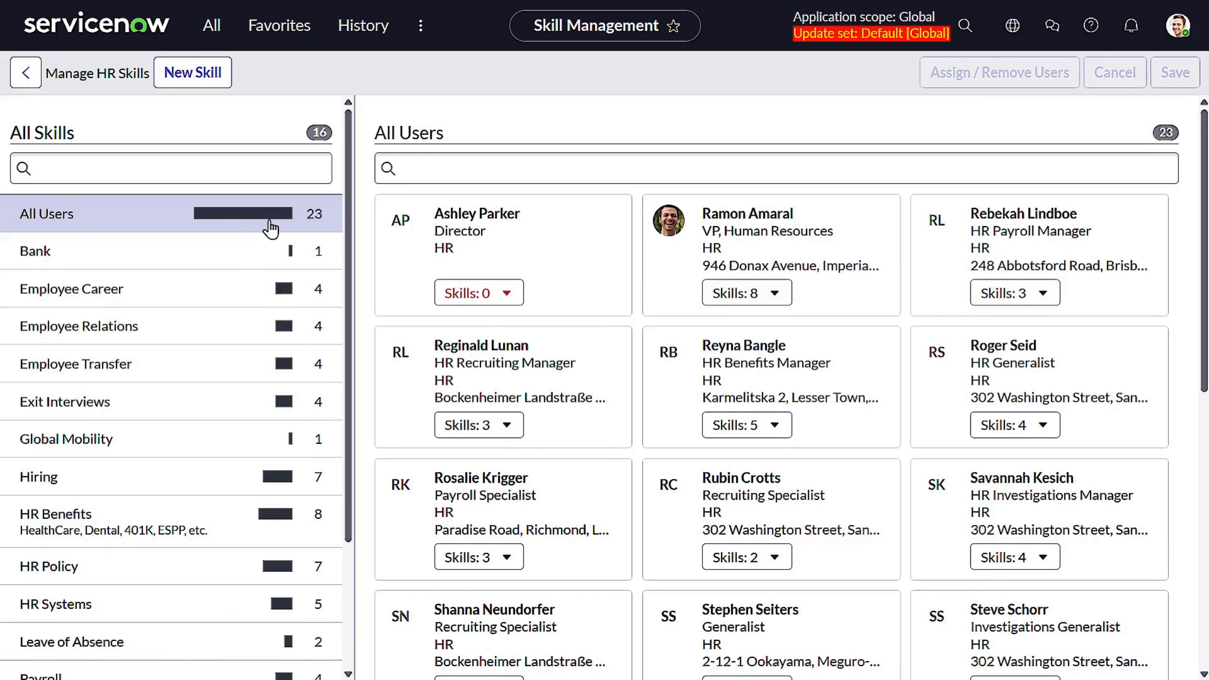
Create a skill called Interview with the description "This skill help the HR to deal with Interview queries"
{"action": "left_click", "coordinate": [193, 80]}
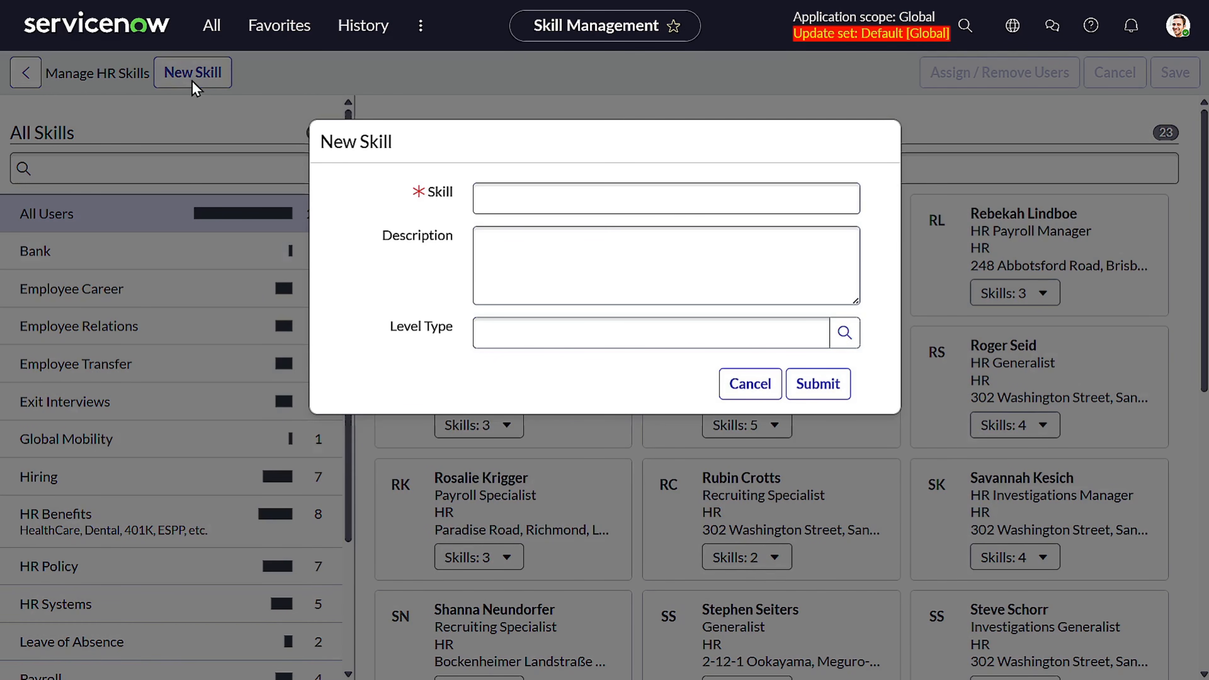
{"action": "left_click", "coordinate": [547, 206]}
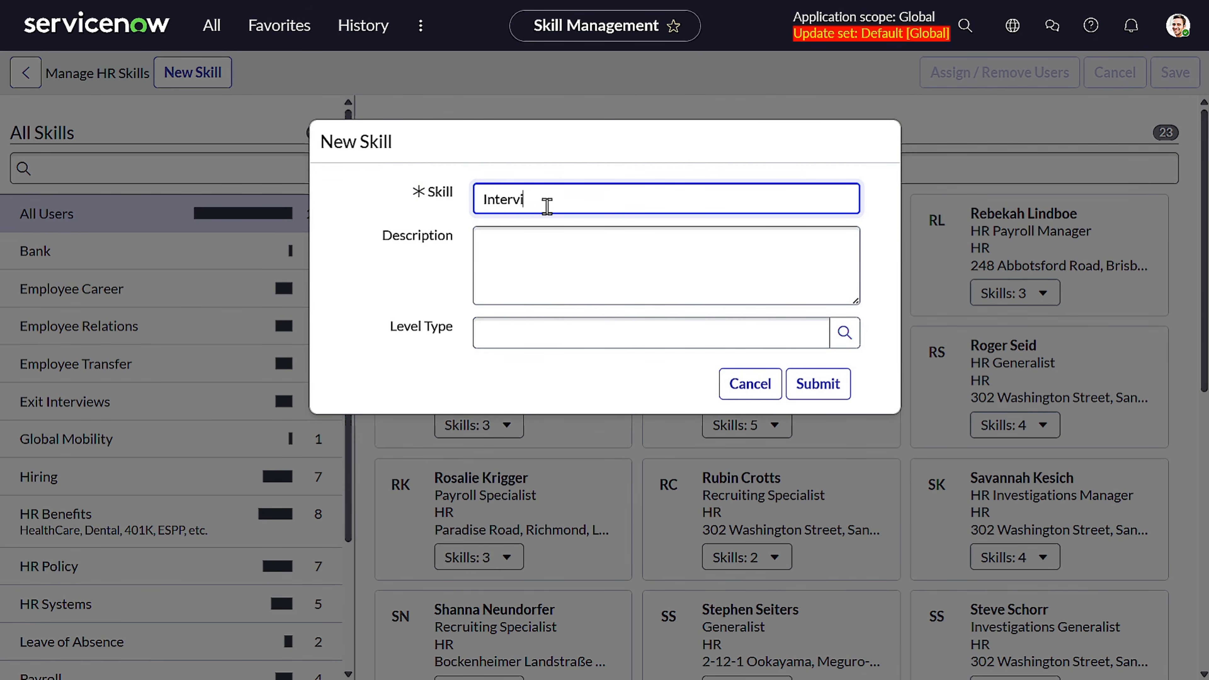
{"action": "left_click", "coordinate": [604, 261]}
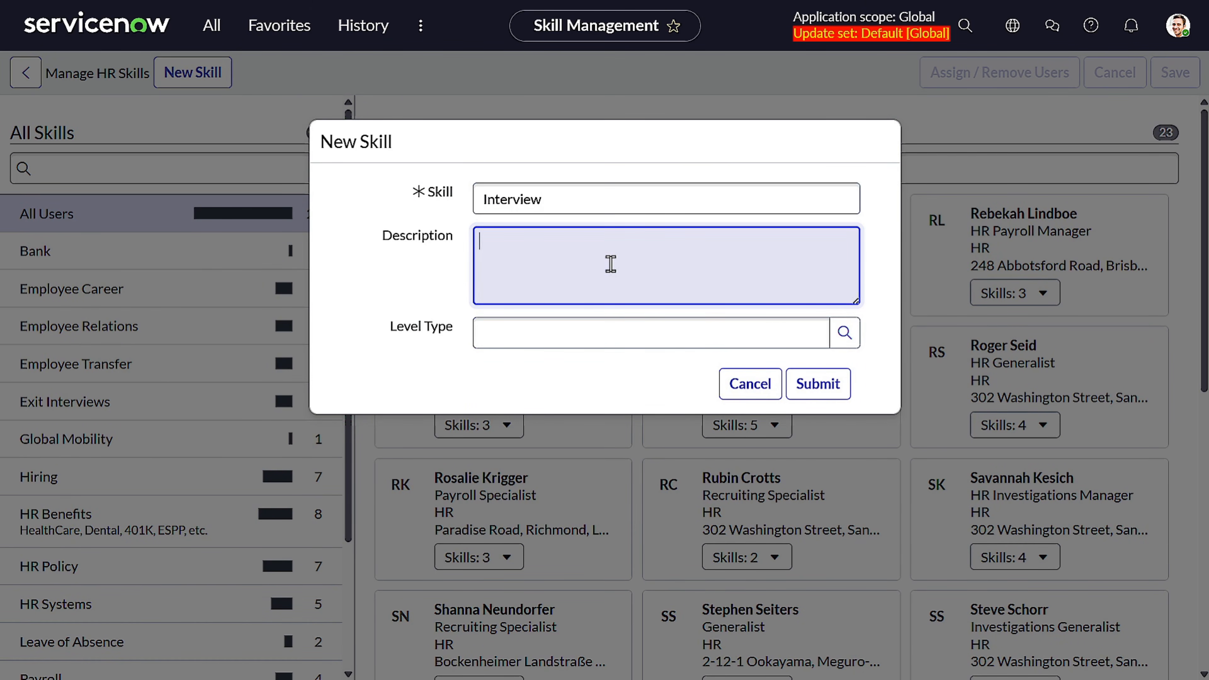
{"action": "type", "text": "This skill help the HR to deal"}
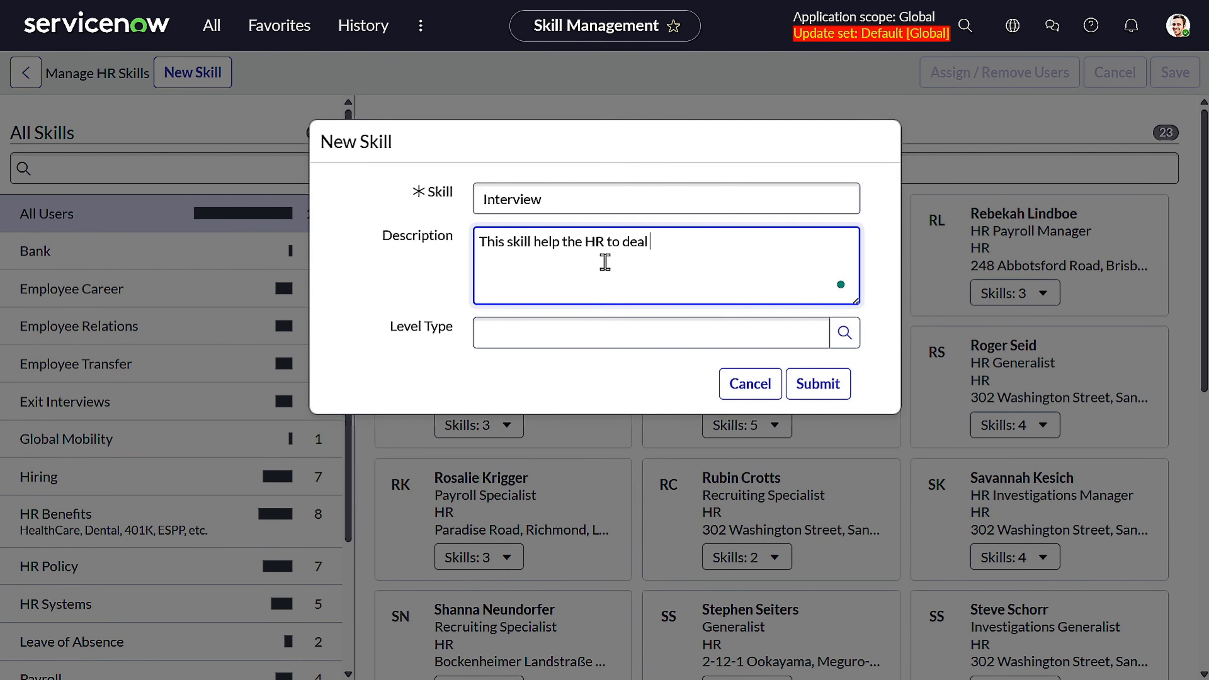
{"action": "type", "text": "Interview queries"}
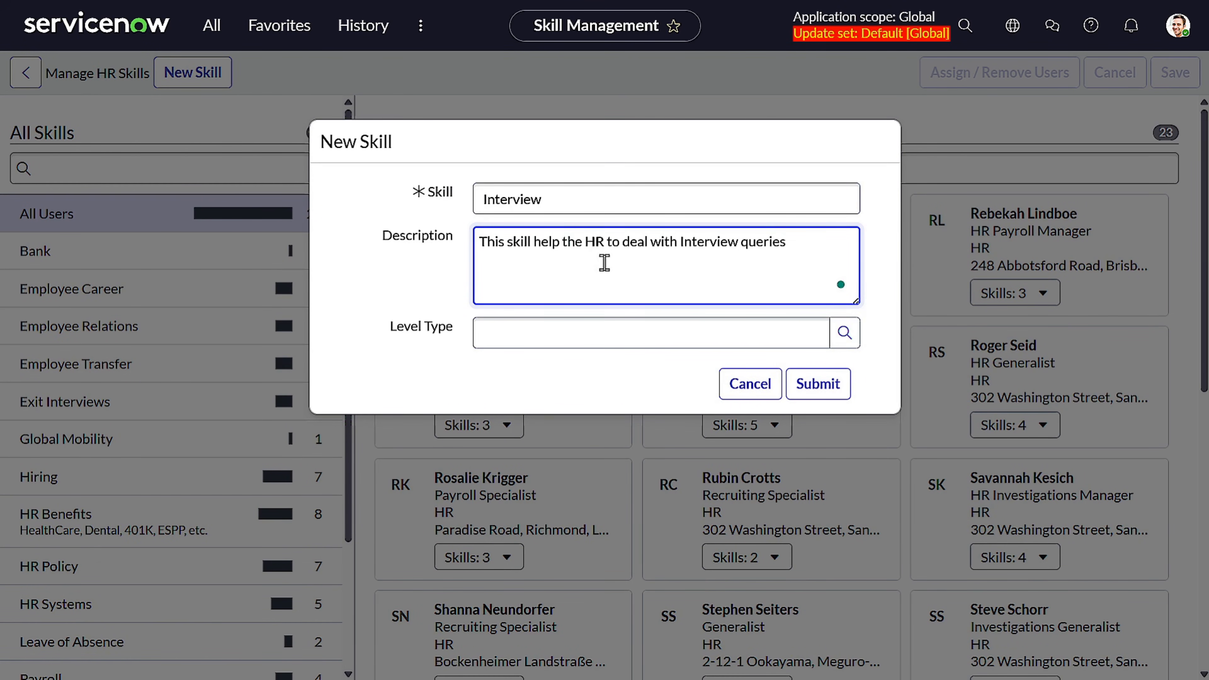
{"action": "left_click", "coordinate": [818, 383]}
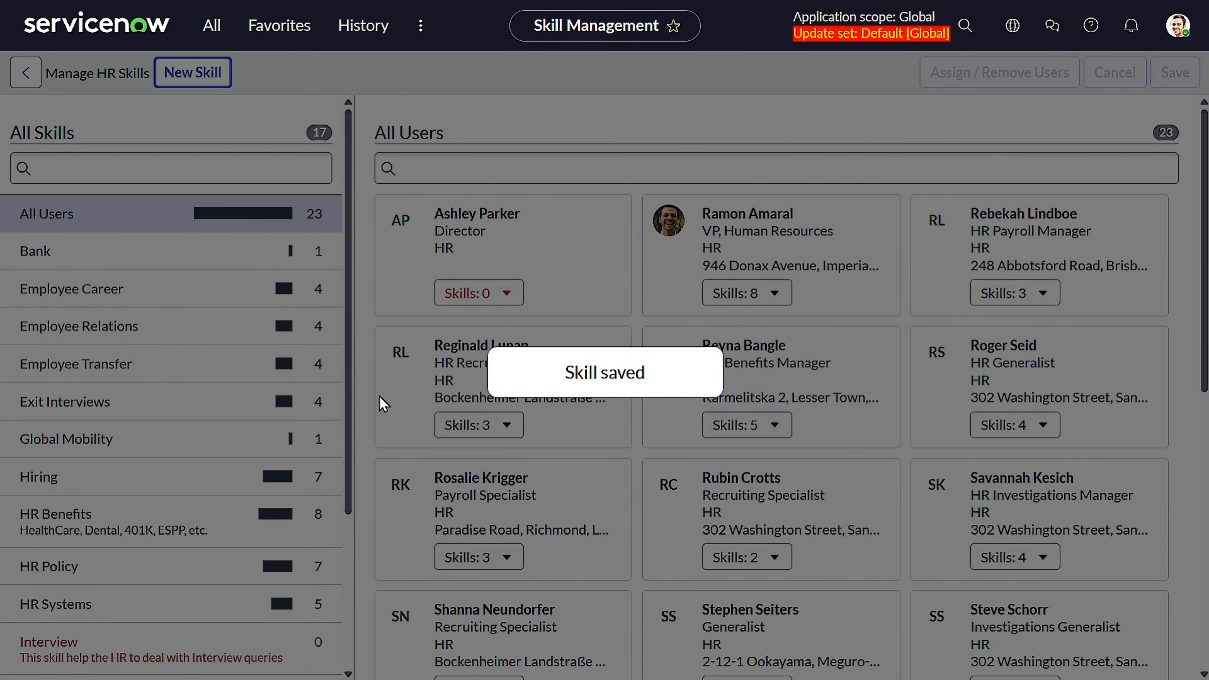
Assign the Interview skill to the HR Director who holds no skills and save the assignment
{"action": "scroll", "coordinate": [29, 443], "scroll_direction": "down", "scroll_amount": 5}
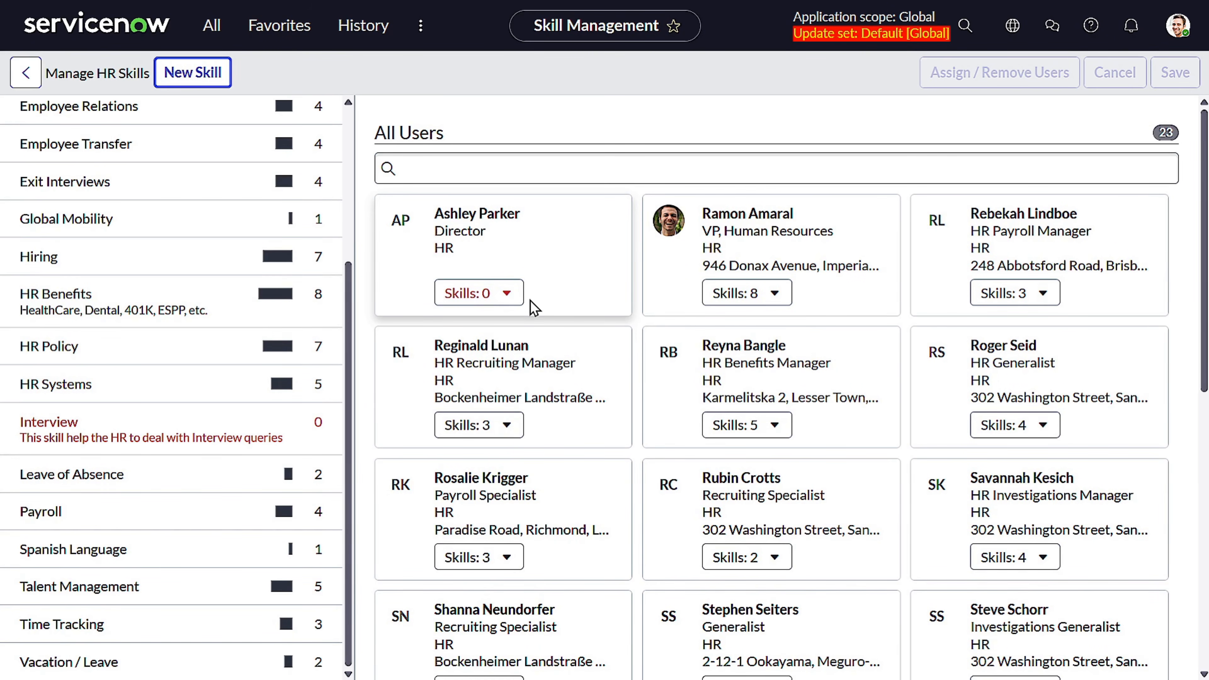
{"action": "left_click", "coordinate": [499, 307]}
{"action": "scroll", "coordinate": [466, 429], "scroll_direction": "down", "scroll_amount": 5}
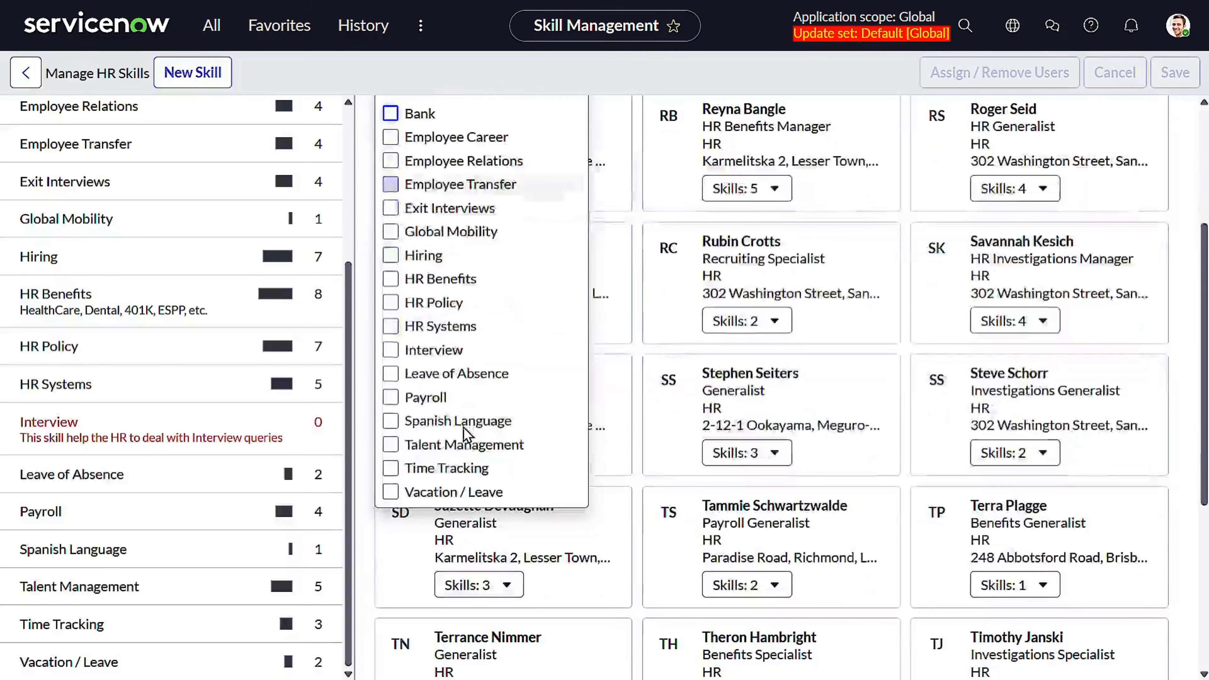
{"action": "left_click", "coordinate": [442, 357]}
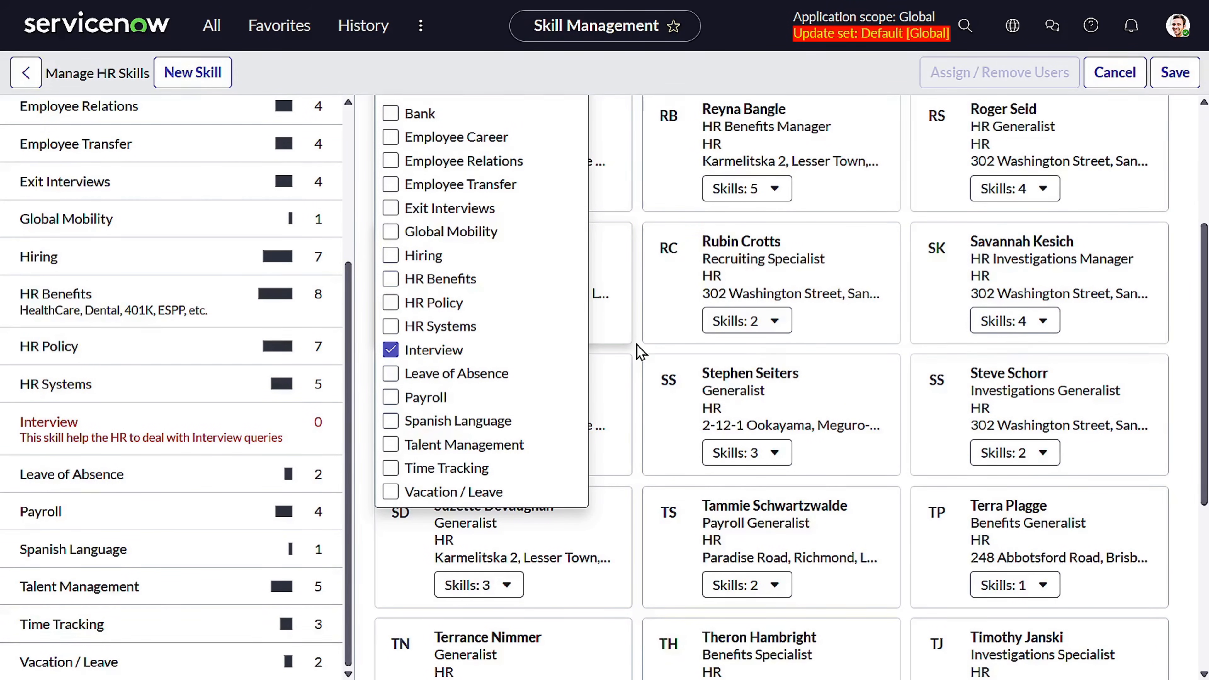
{"action": "scroll", "coordinate": [622, 355], "scroll_direction": "up", "scroll_amount": 5}
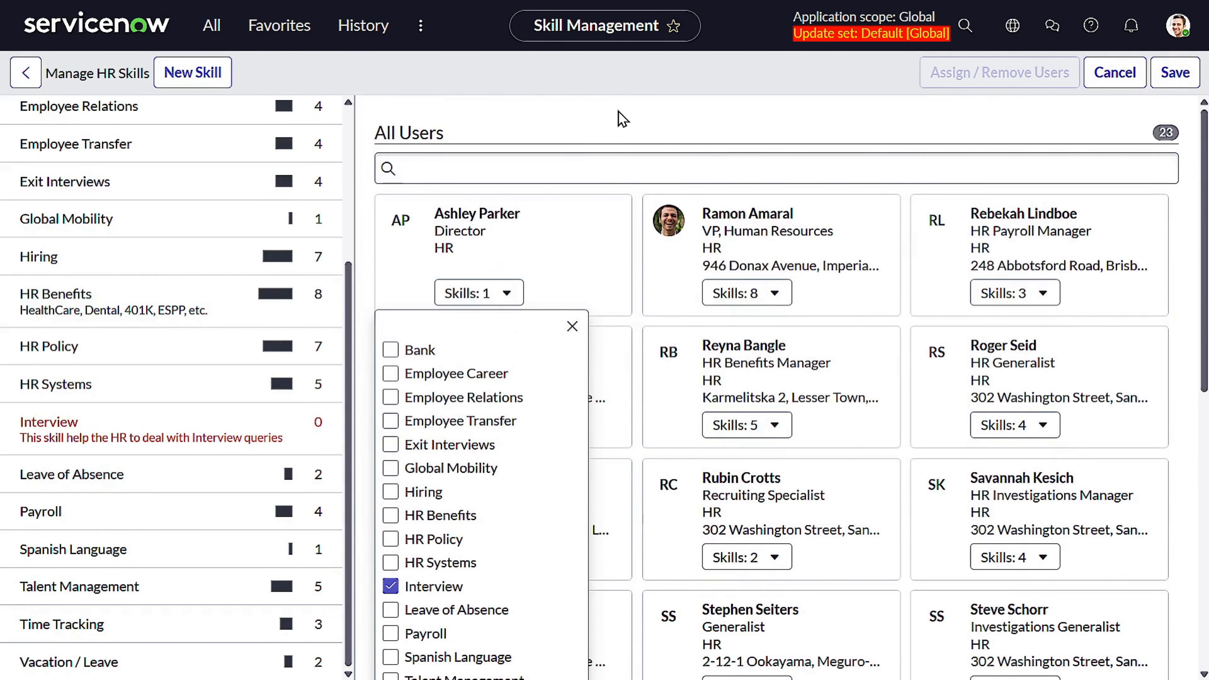
{"action": "left_click", "coordinate": [216, 387]}
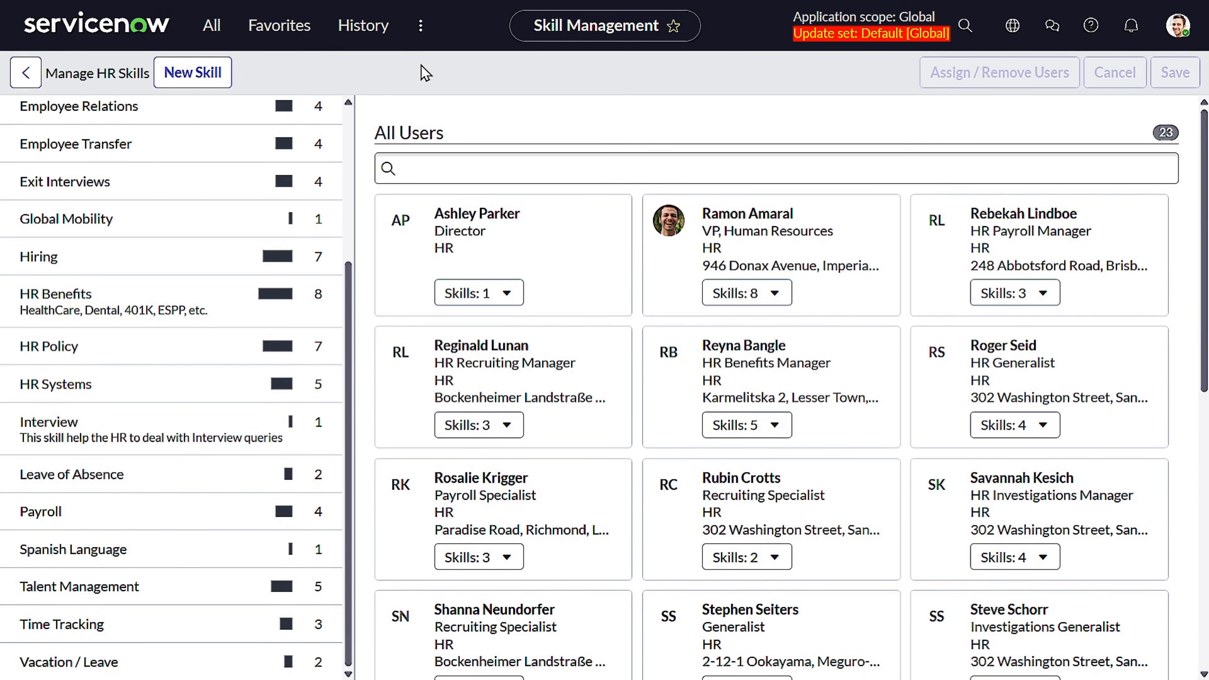
Look up the Users list, open the most recently updated user's record and examine the skills assigned to that user
{"action": "key", "text": "slash"}
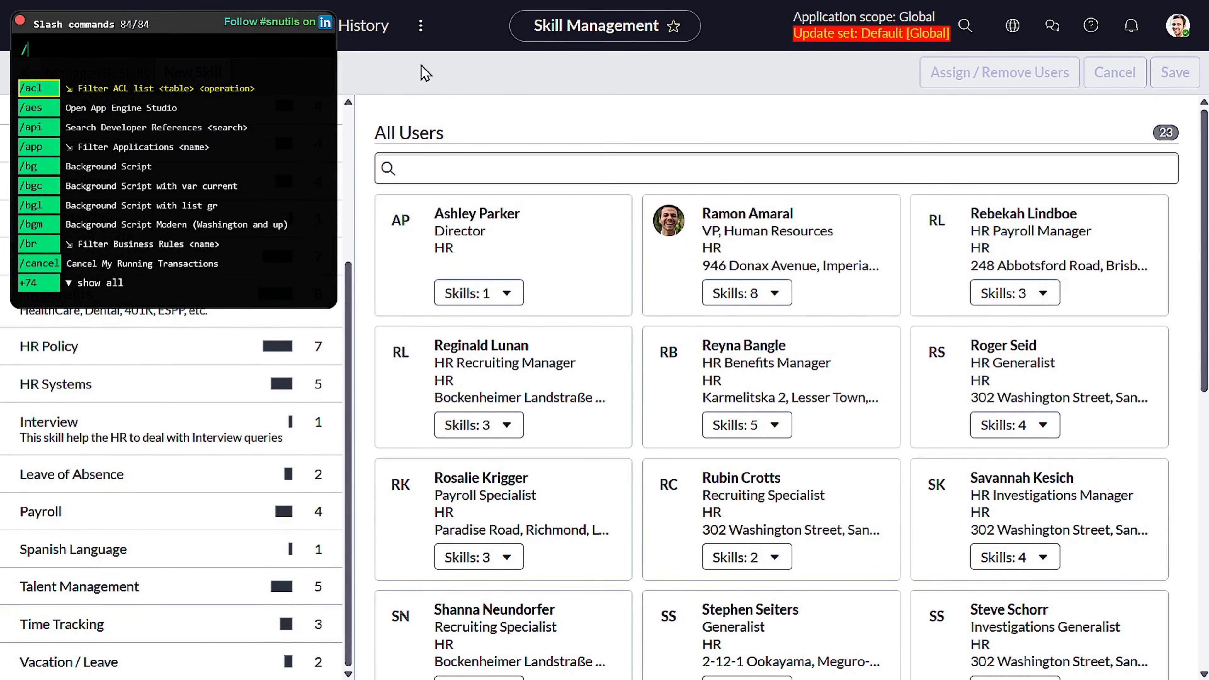
{"action": "type", "text": "u"}
{"action": "key", "text": "Return"}
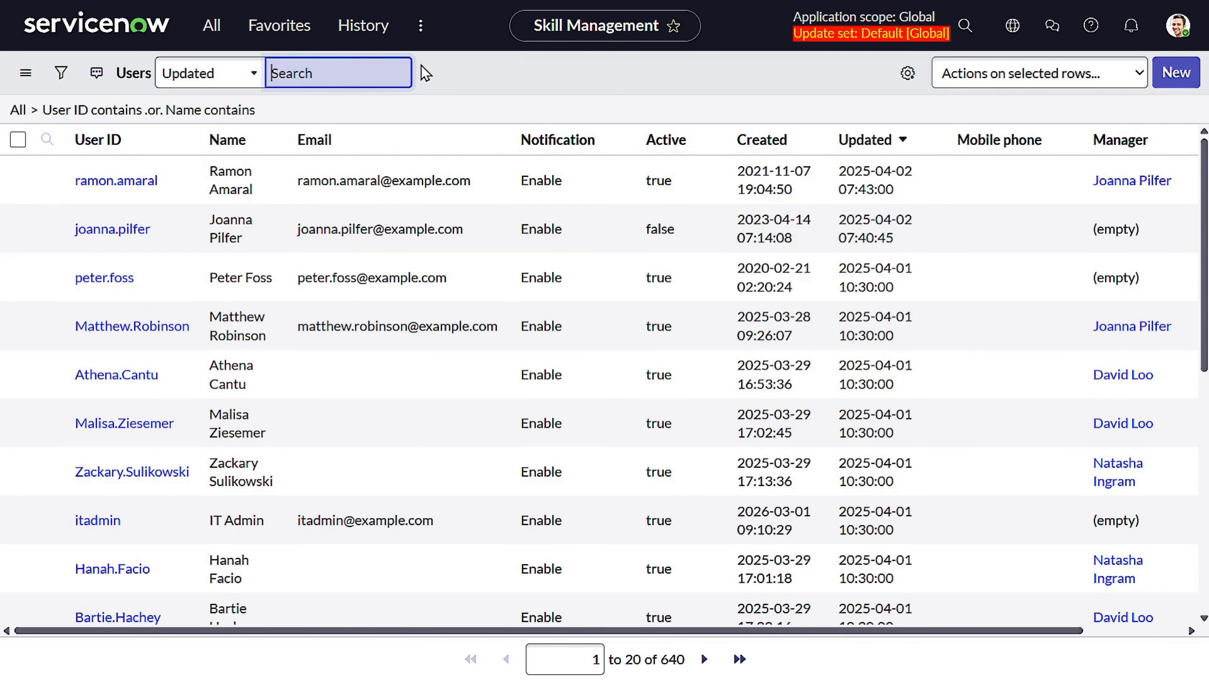
{"action": "left_click", "coordinate": [108, 186]}
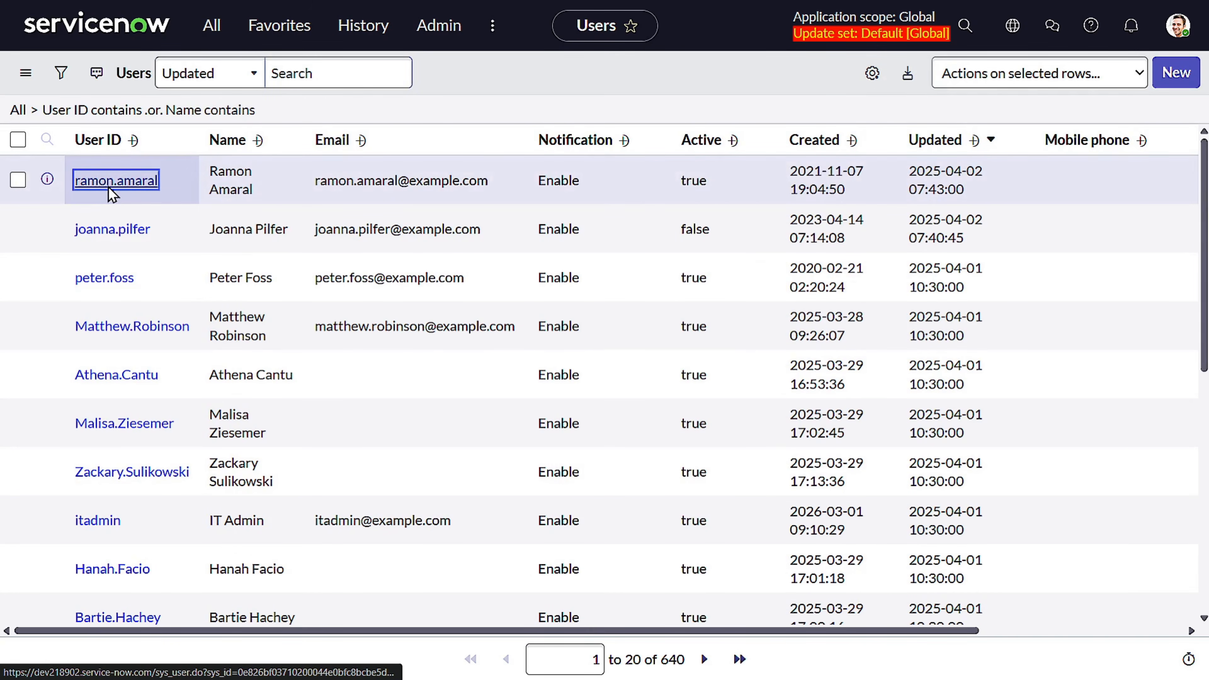
{"action": "scroll", "coordinate": [413, 451], "scroll_direction": "down", "scroll_amount": 6}
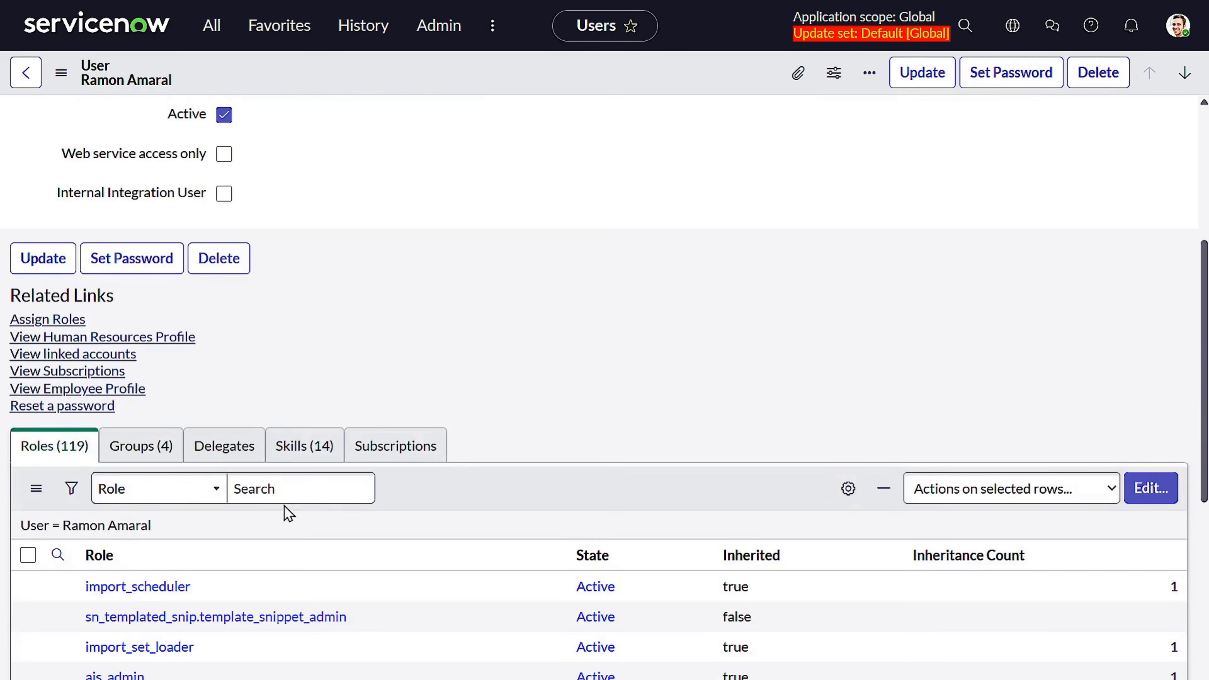
{"action": "left_click", "coordinate": [323, 431]}
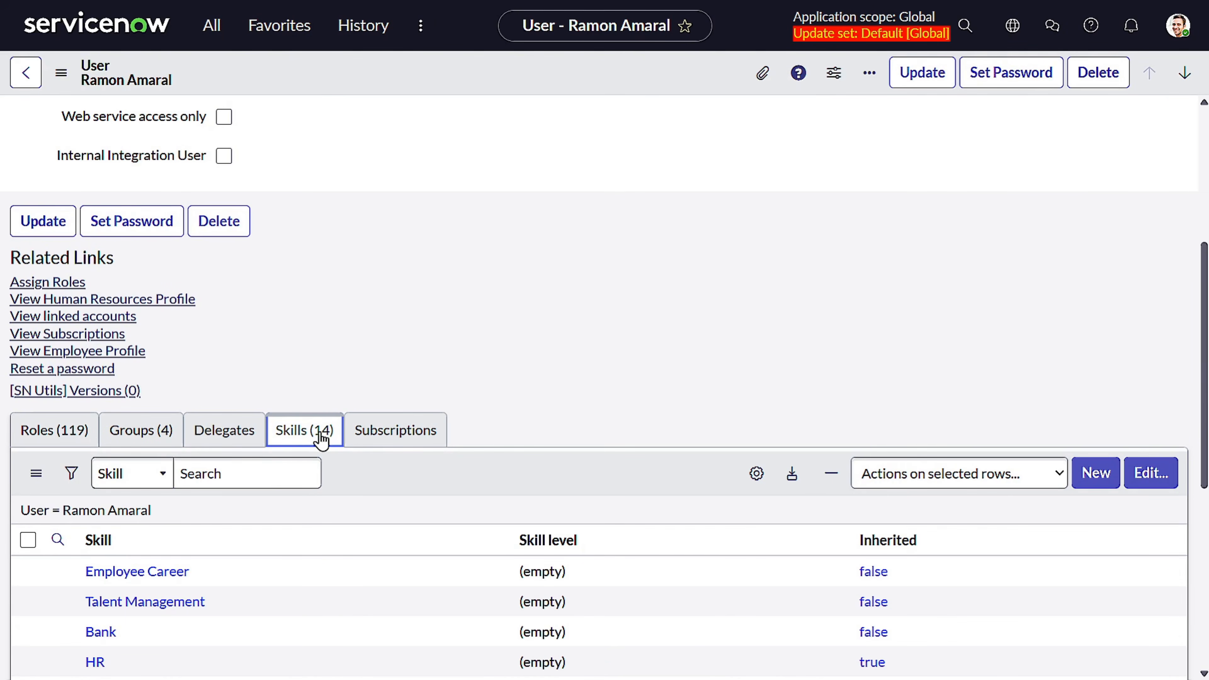
{"action": "scroll", "coordinate": [411, 562], "scroll_direction": "down", "scroll_amount": 5}
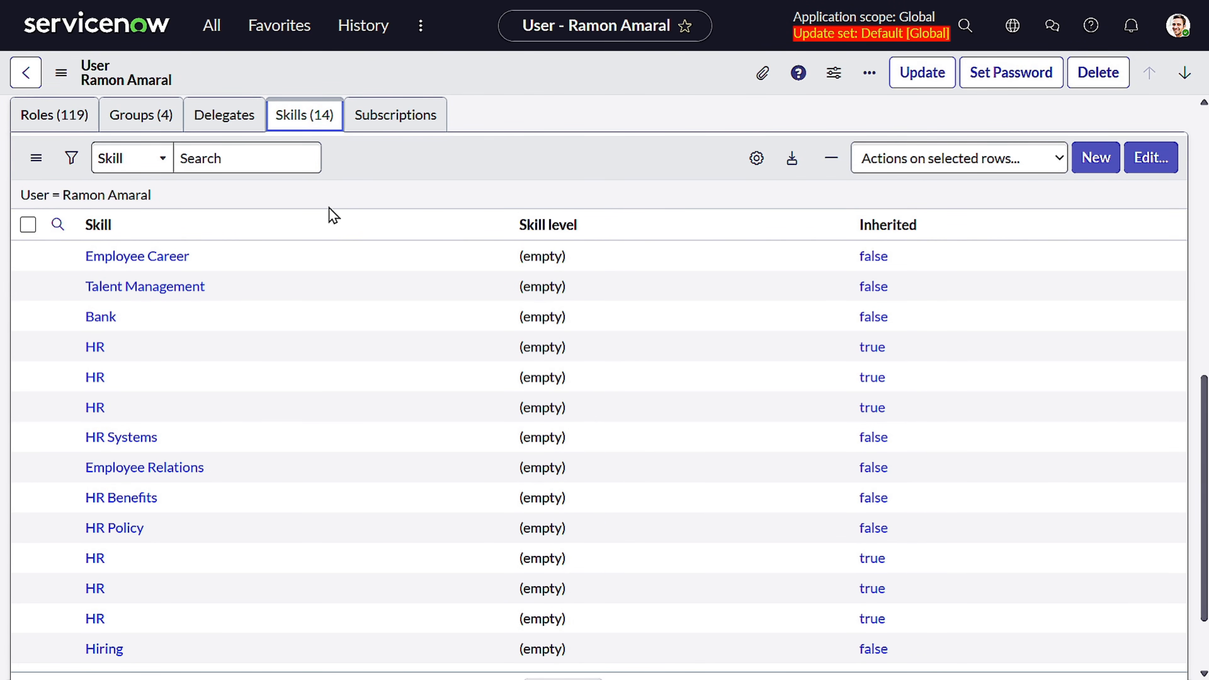
Find the HR Assignment Rules, open the HR Payroll Case rule and make it editable in the Human Resources: Core scope
{"action": "left_click", "coordinate": [203, 27]}
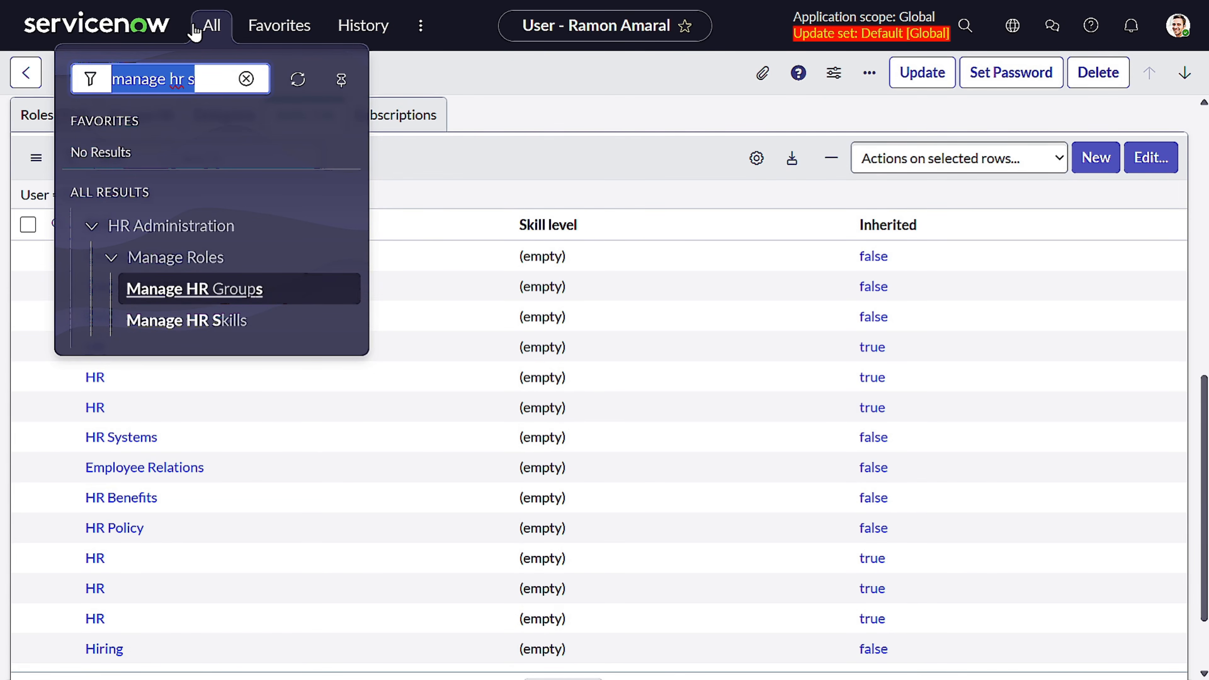
{"action": "key", "text": "BackSpace"}
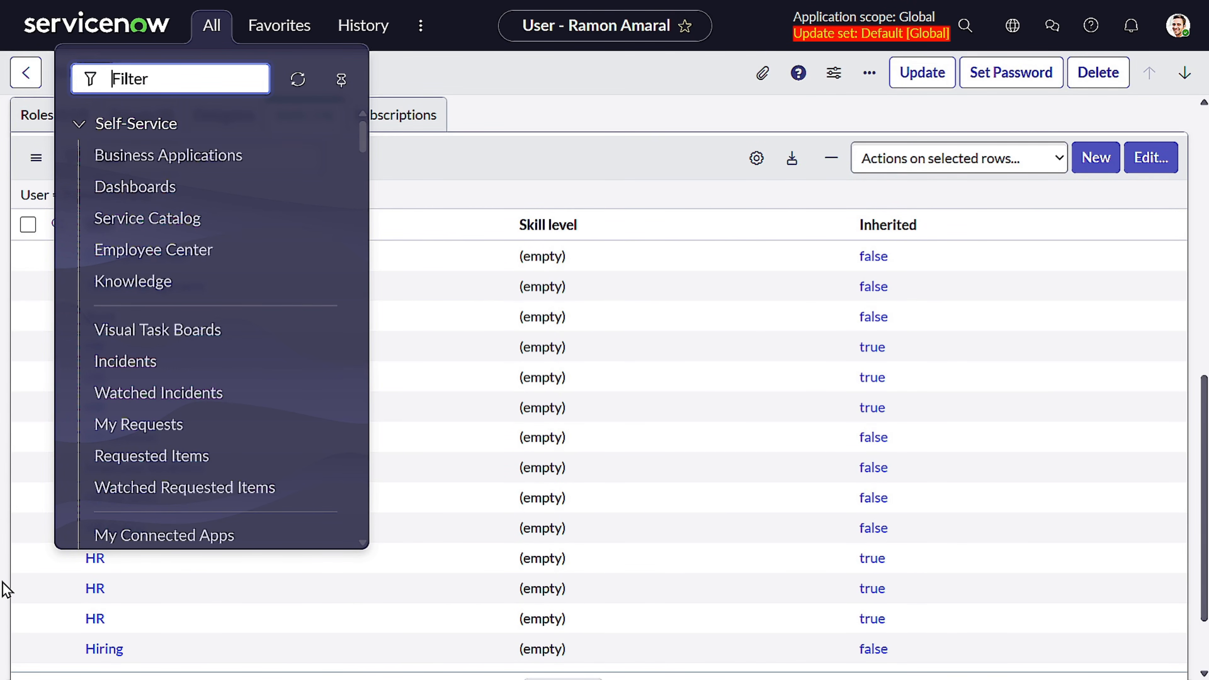
{"action": "type", "text": "hr ass"}
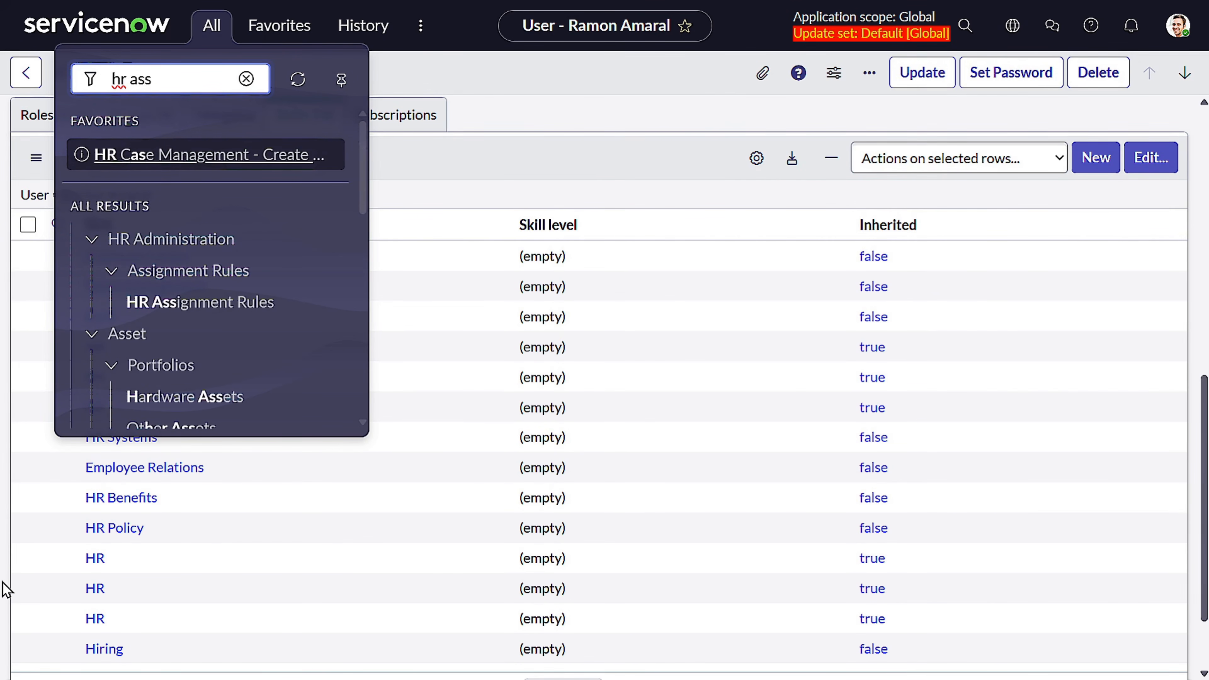
{"action": "left_click", "coordinate": [210, 309]}
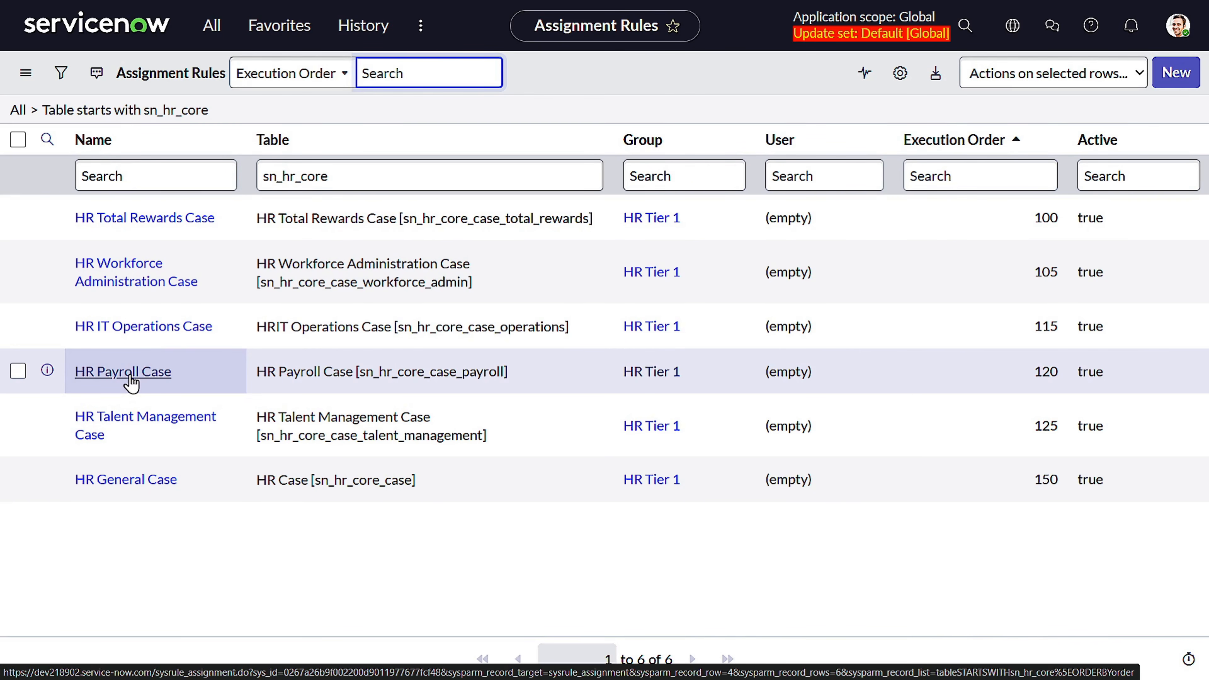
{"action": "left_click", "coordinate": [129, 376]}
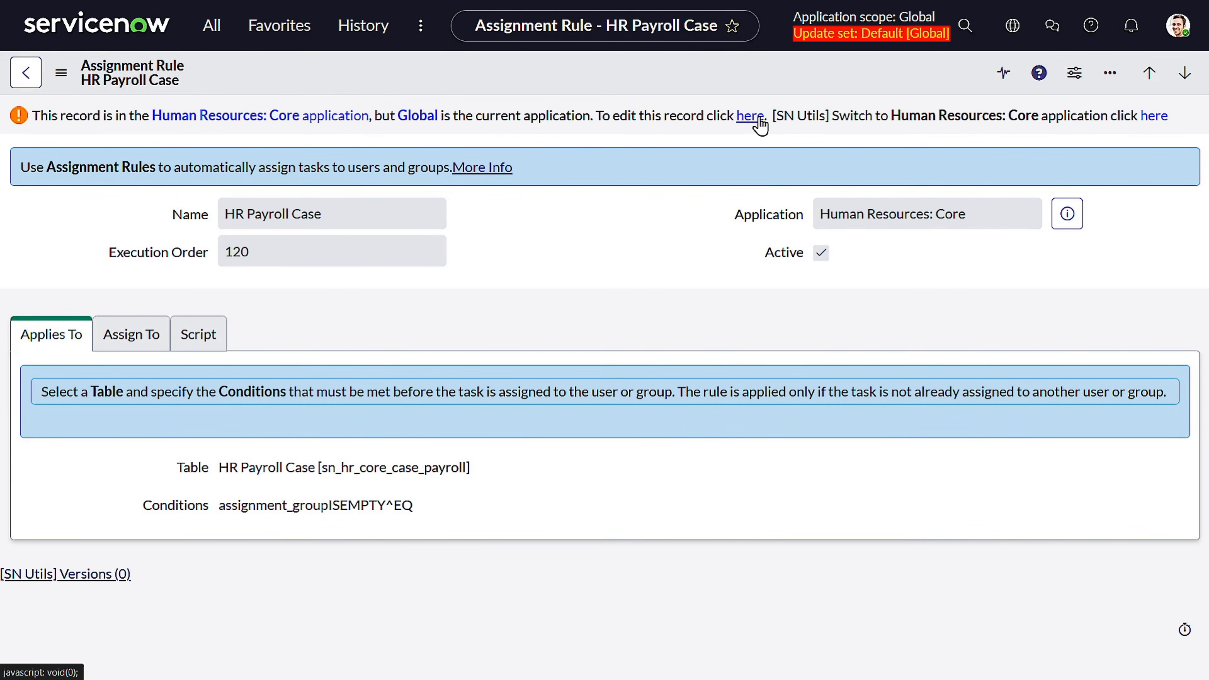
{"action": "left_click", "coordinate": [760, 119]}
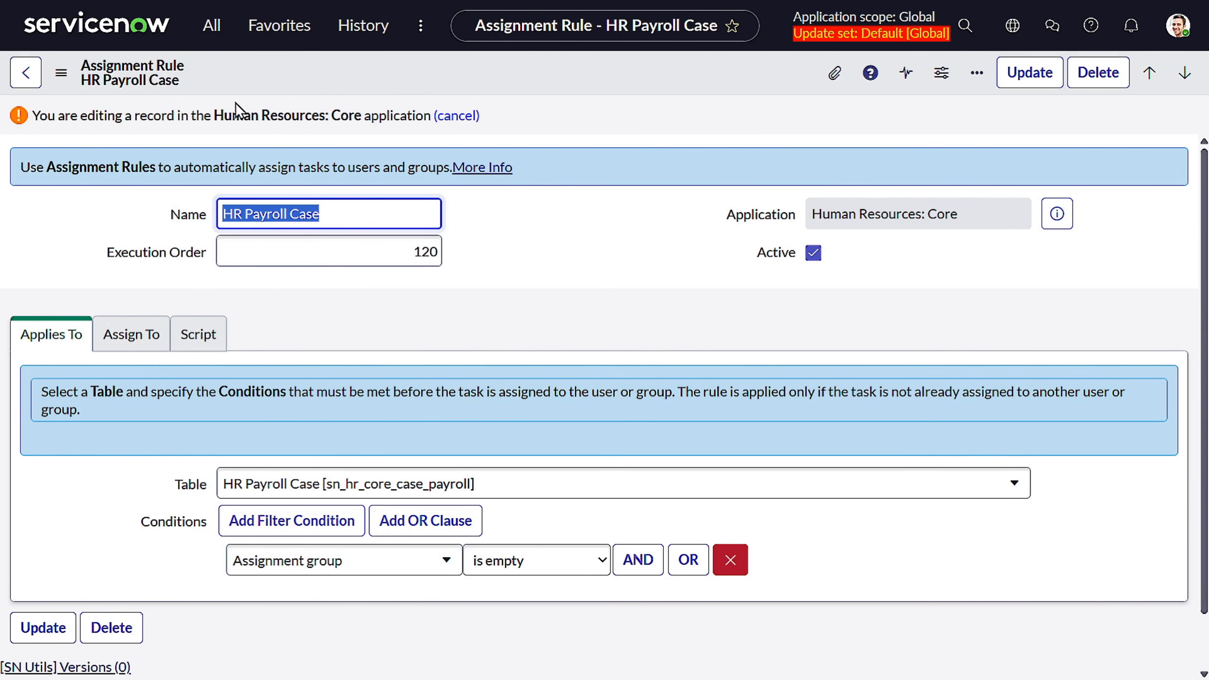
Examine the HR Payroll Case rule's name, execution order, table, conditions and the user or group it assigns to
{"action": "scroll", "coordinate": [213, 273], "scroll_direction": "down", "scroll_amount": 2}
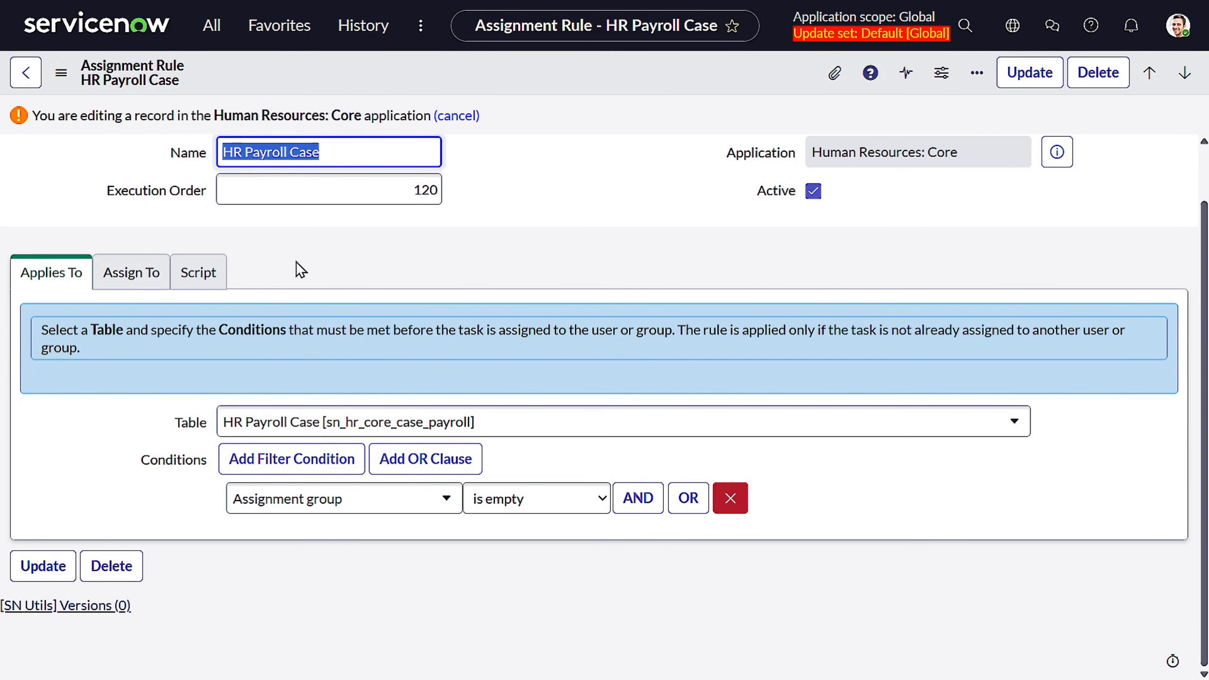
{"action": "scroll", "coordinate": [310, 281], "scroll_direction": "up", "scroll_amount": 2}
{"action": "left_click", "coordinate": [310, 216]}
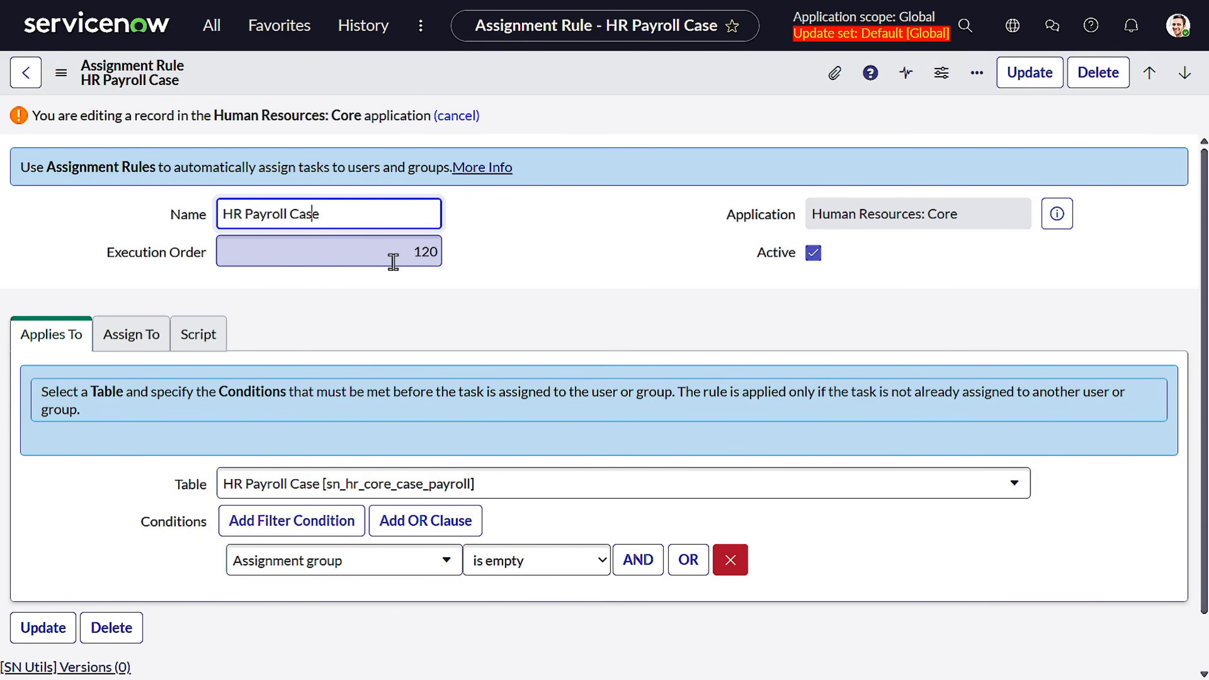
{"action": "left_click", "coordinate": [420, 308]}
{"action": "scroll", "coordinate": [405, 322], "scroll_direction": "down", "scroll_amount": 1}
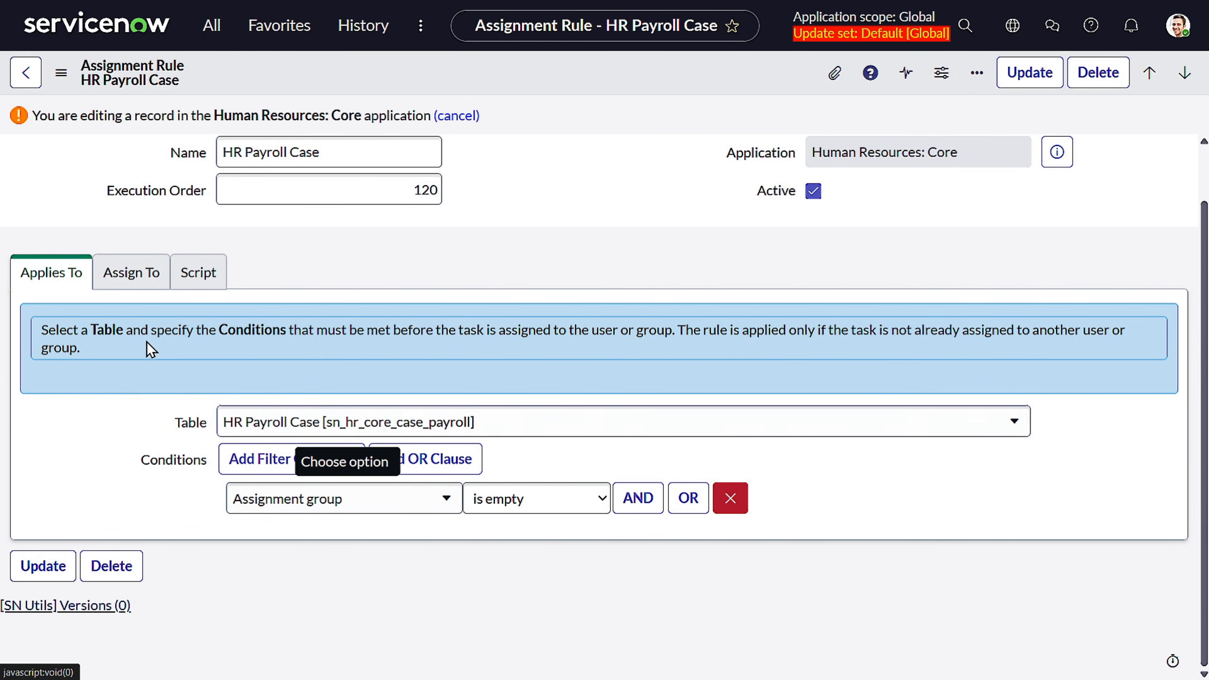
{"action": "left_click", "coordinate": [136, 297]}
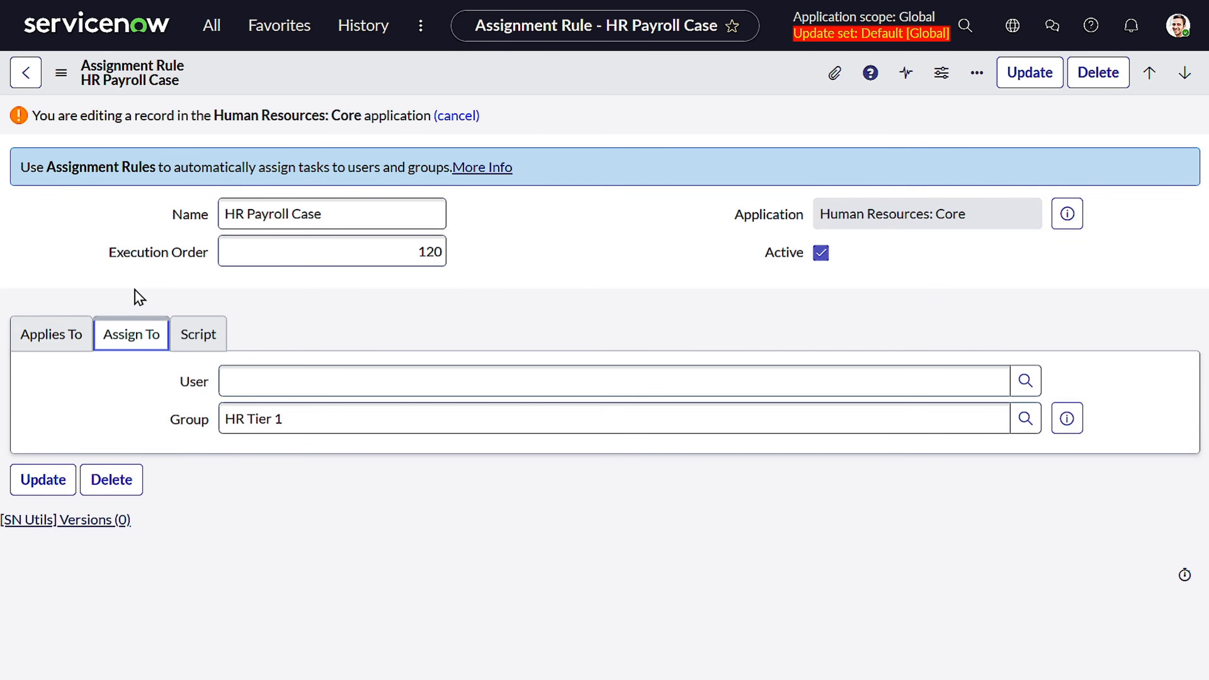
{"action": "left_click_drag", "start_coordinate": [315, 419], "coordinate": [236, 418]}
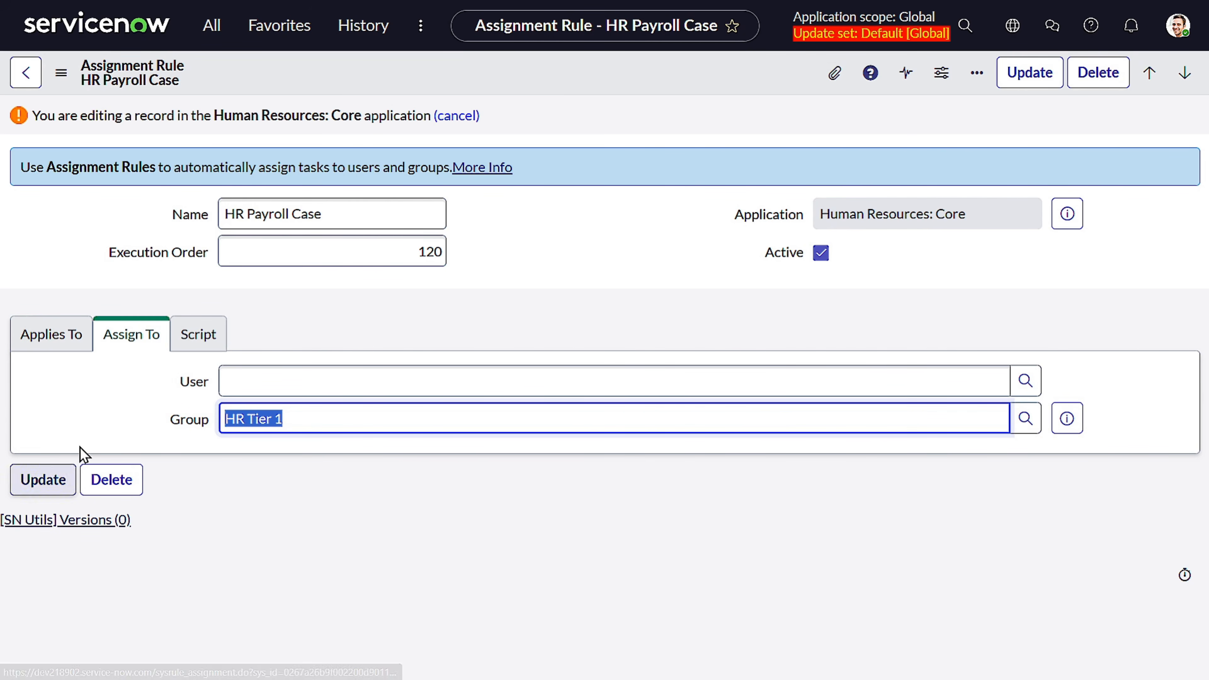
{"action": "left_click", "coordinate": [84, 335]}
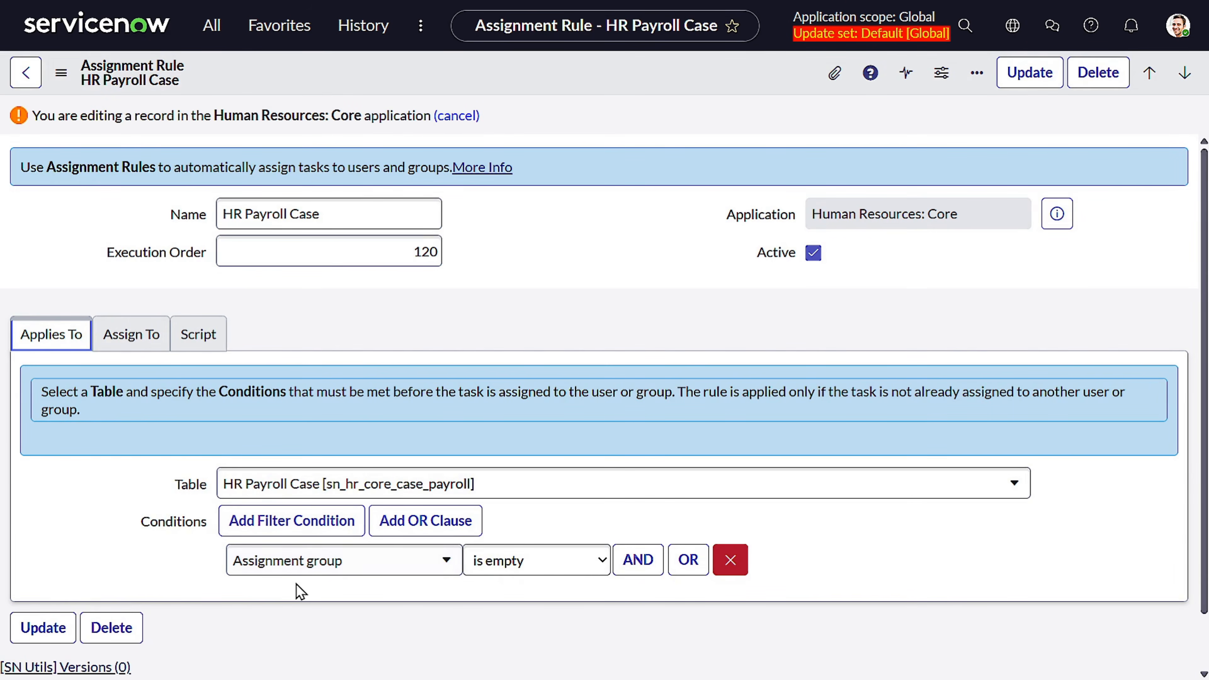
Review the HR Payroll Case rule's script, the table and condition it applies to, and the group it assigns cases to
{"action": "left_click", "coordinate": [215, 334]}
{"action": "scroll", "coordinate": [279, 517], "scroll_direction": "down", "scroll_amount": 3}
{"action": "scroll", "coordinate": [278, 516], "scroll_direction": "up", "scroll_amount": 3}
{"action": "left_click", "coordinate": [119, 352]}
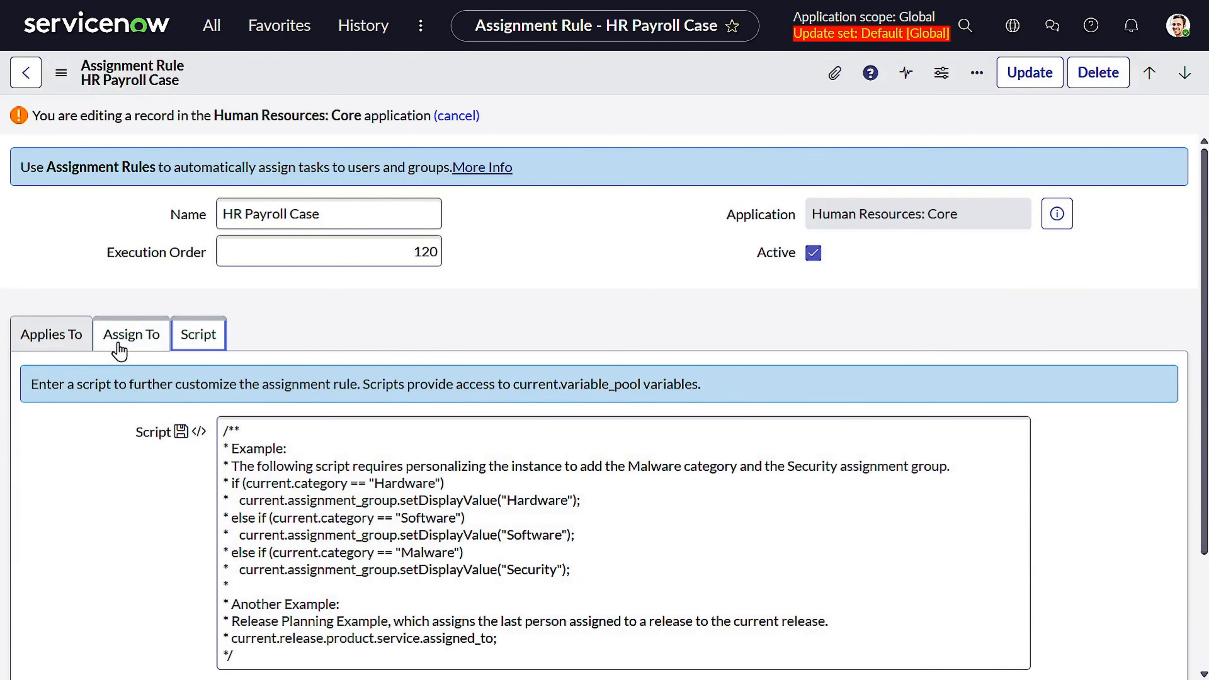
{"action": "left_click", "coordinate": [73, 342]}
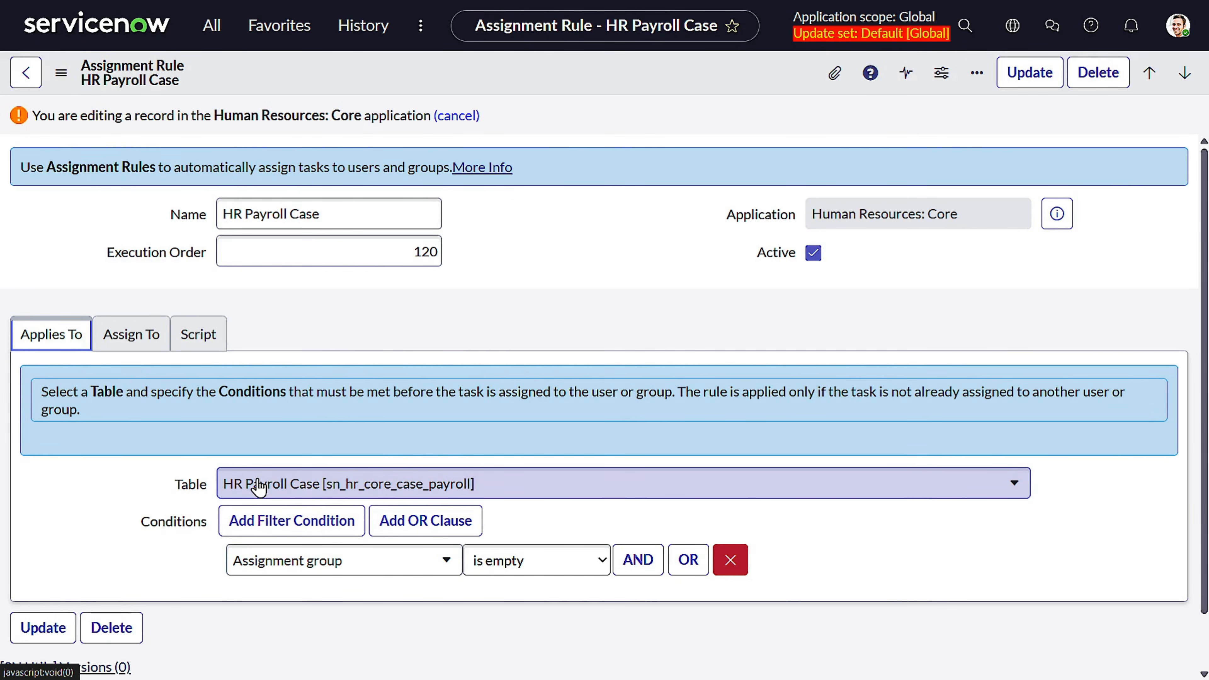
{"action": "left_click", "coordinate": [155, 340]}
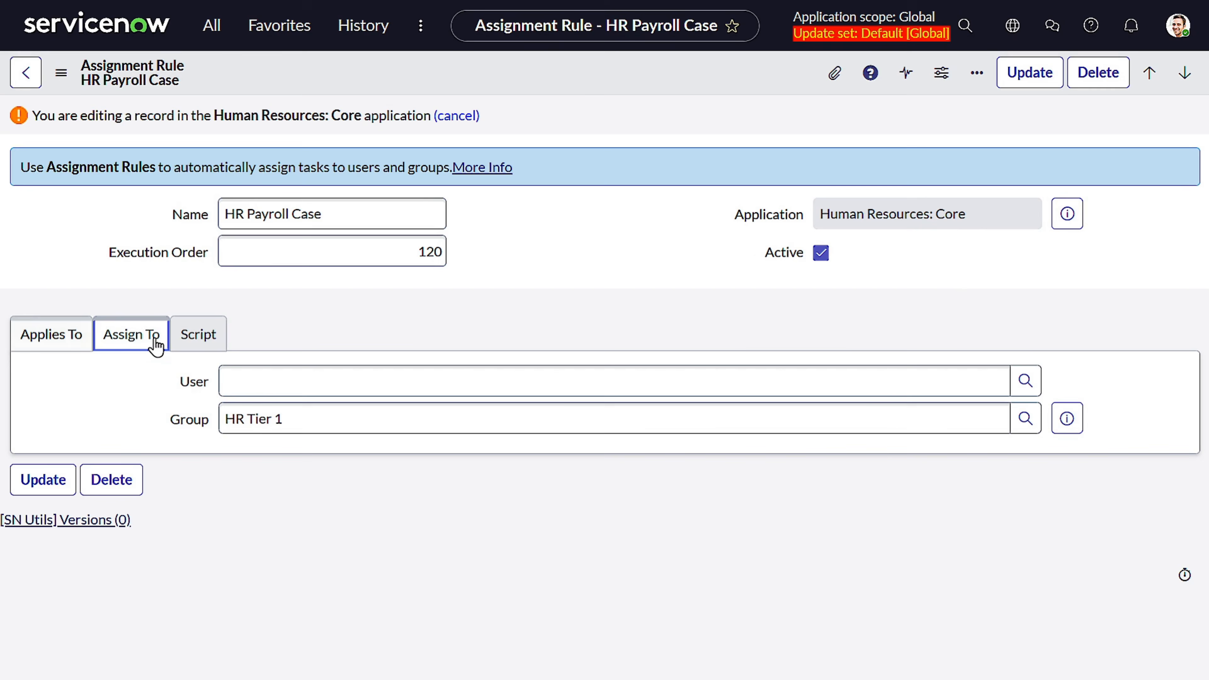
{"action": "left_click", "coordinate": [316, 419]}
{"action": "key", "text": "ctrl+a"}
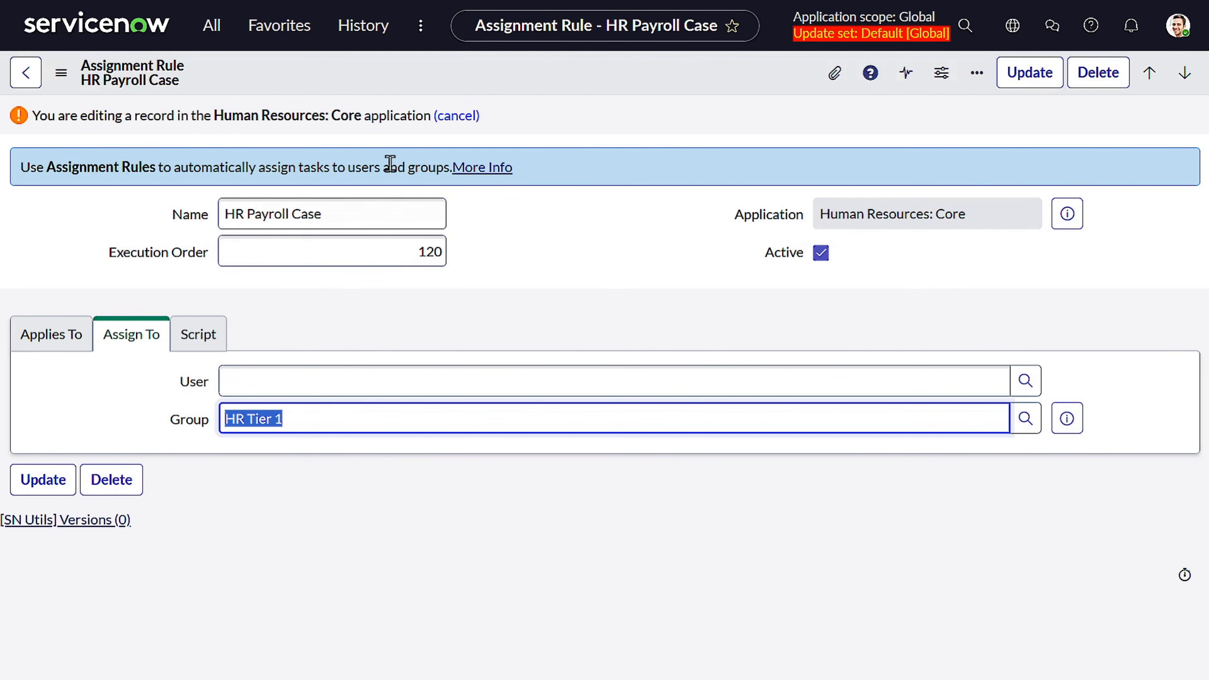
{"action": "left_click", "coordinate": [212, 33]}
{"action": "key", "text": "BackSpace"}
{"action": "key", "text": "alt+f"}
{"action": "key", "text": "c"}
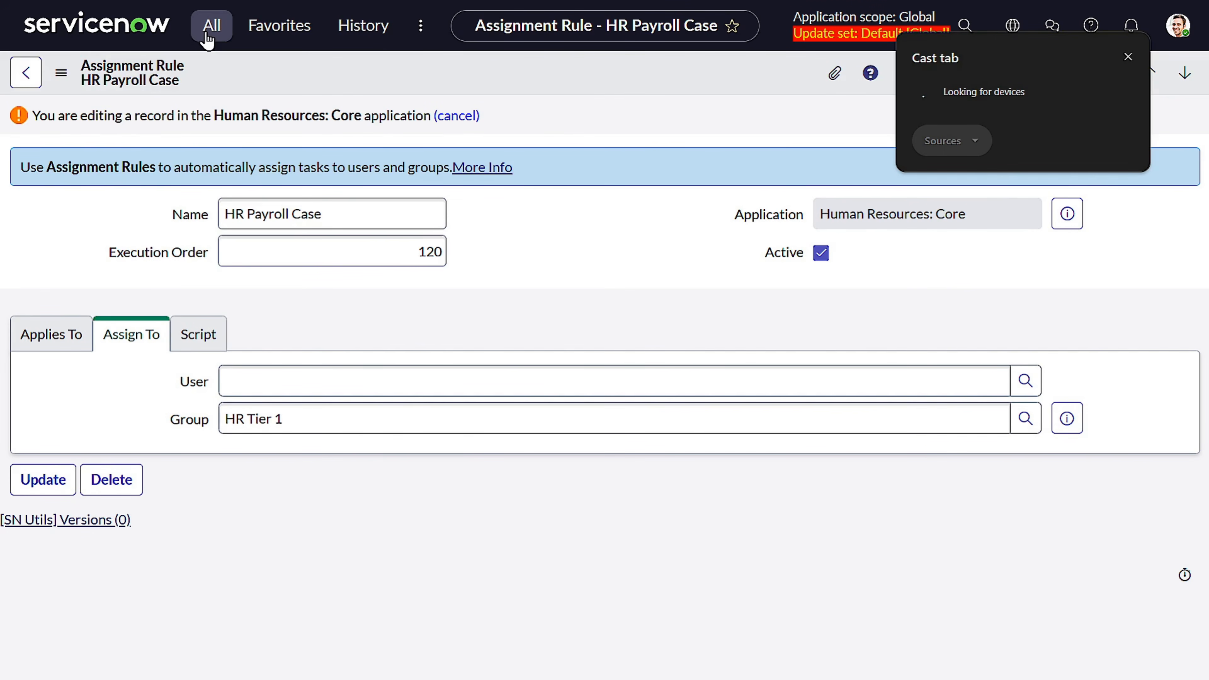
Find Create New Case under HR Case Management and open the case creation form
{"action": "left_click", "coordinate": [208, 40]}
{"action": "type", "text": "c"}
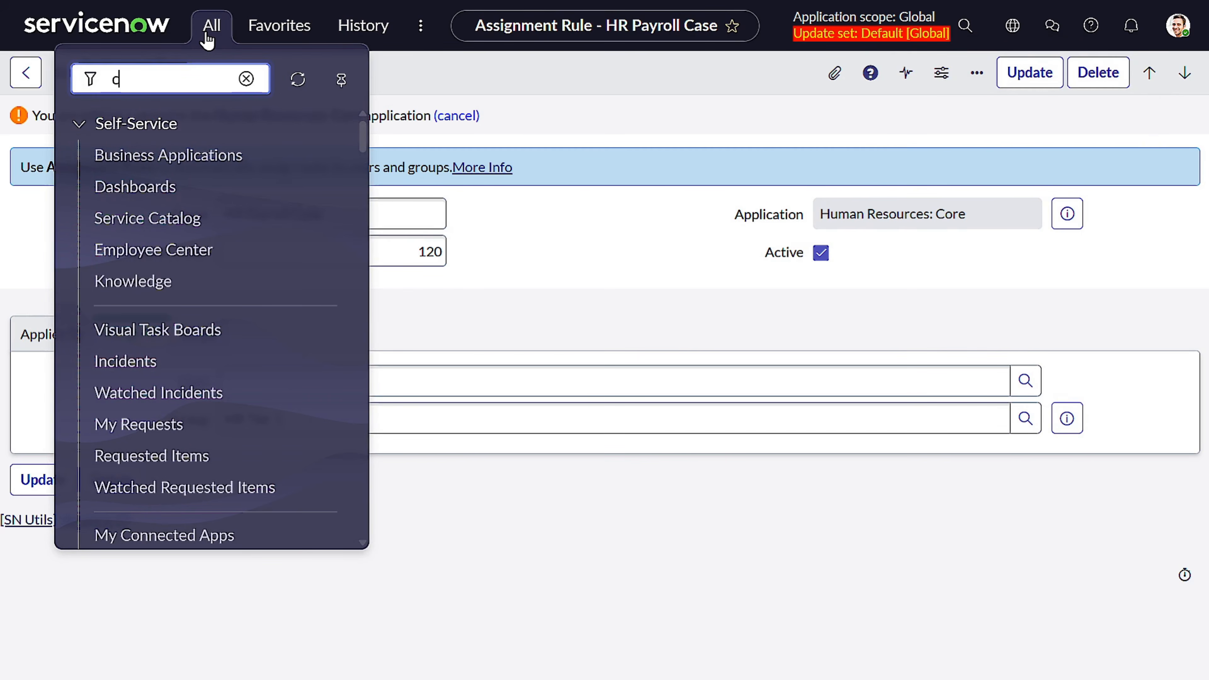
{"action": "type", "text": "reate h"}
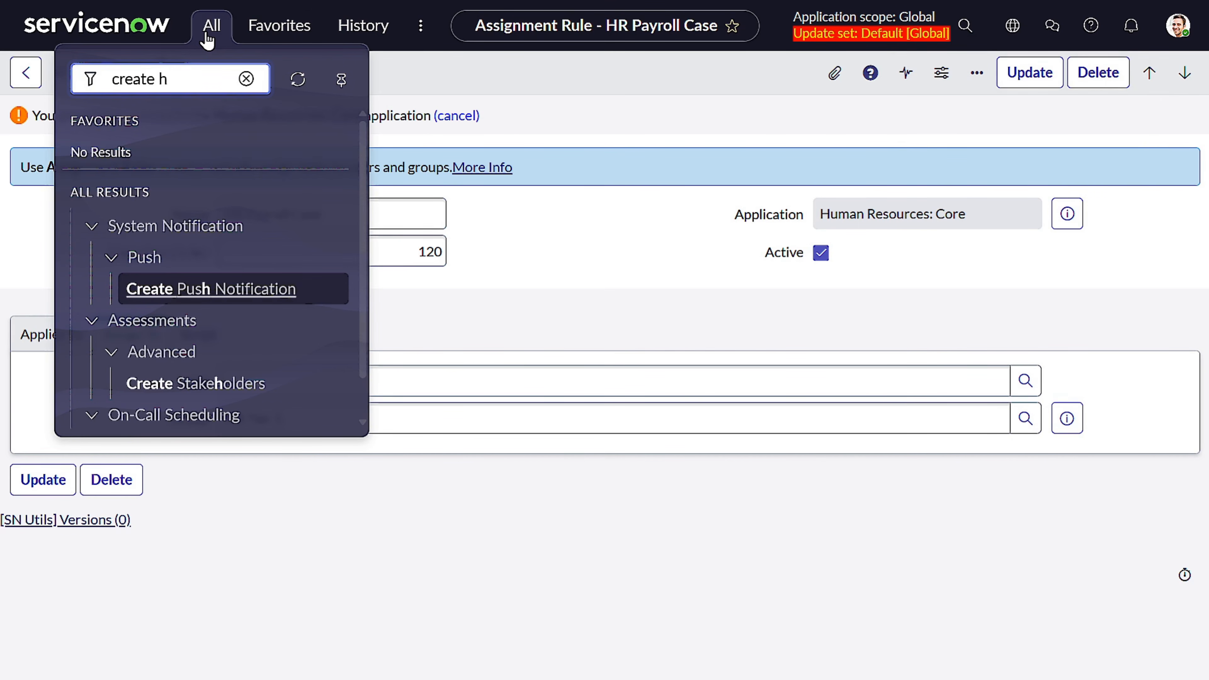
{"action": "scroll", "coordinate": [270, 395], "scroll_direction": "up", "scroll_amount": 1}
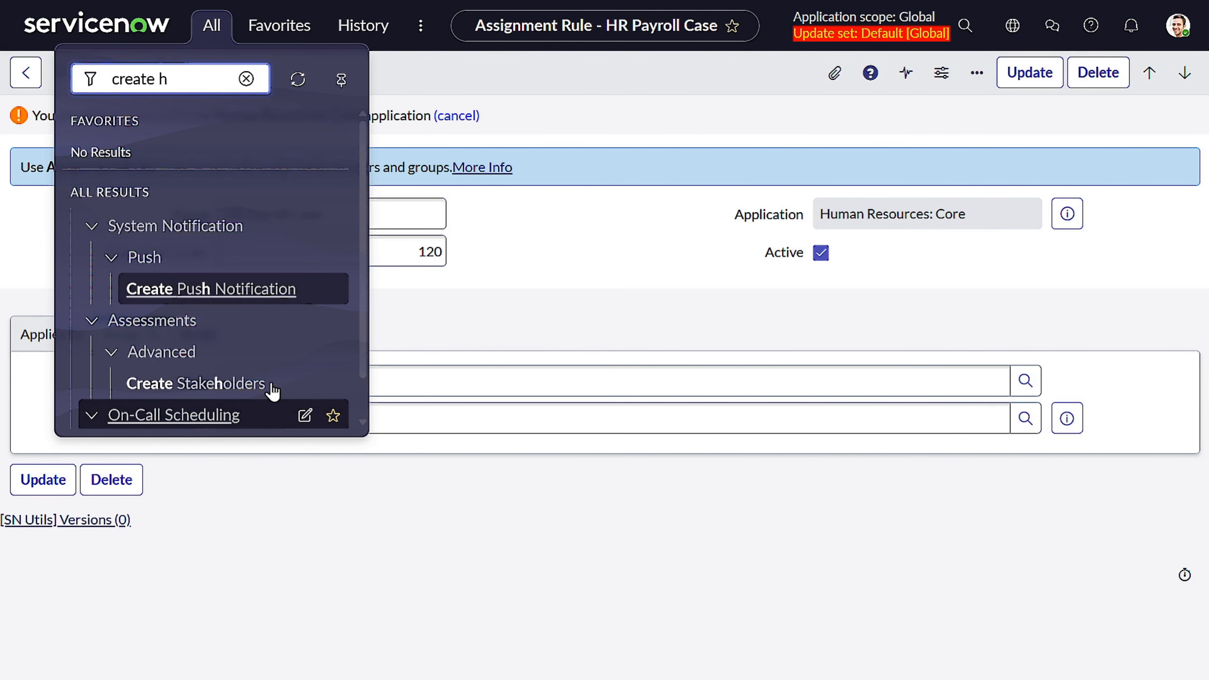
{"action": "key", "text": "BackSpace"}
{"action": "key", "text": "BackSpace"}
{"action": "key", "text": "BackSpace"}
{"action": "key", "text": "BackSpace"}
{"action": "key", "text": "BackSpace"}
{"action": "key", "text": "BackSpace"}
{"action": "key", "text": "BackSpace"}
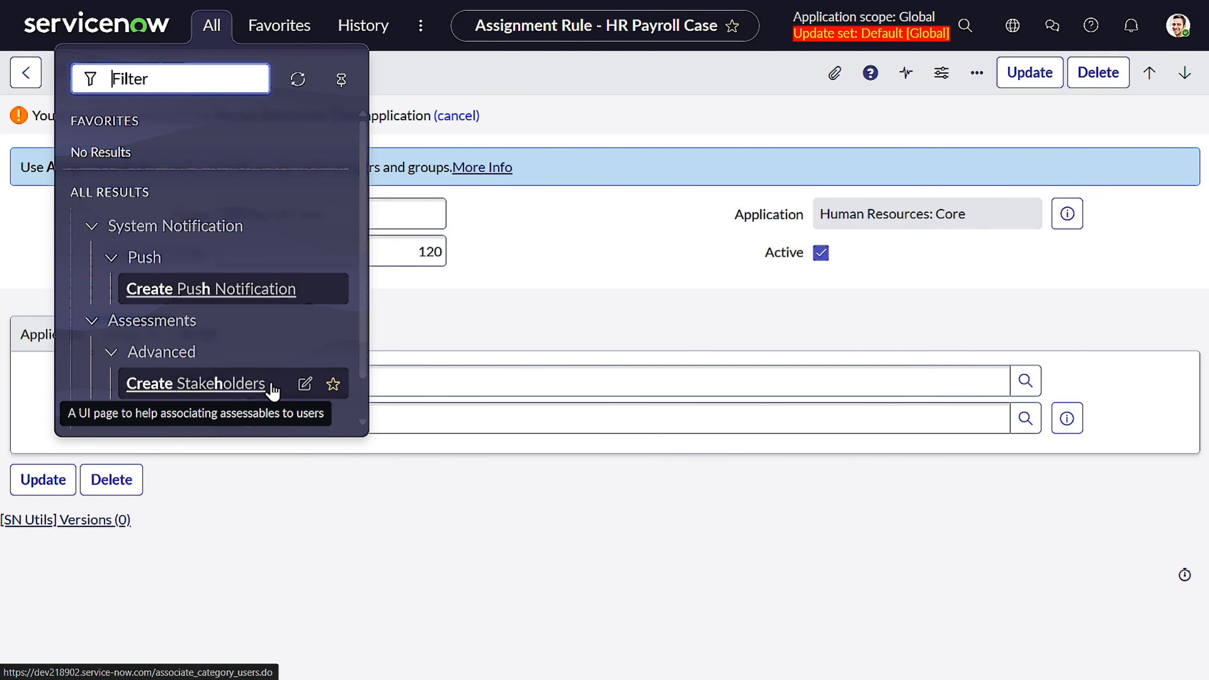
{"action": "type", "text": "case"}
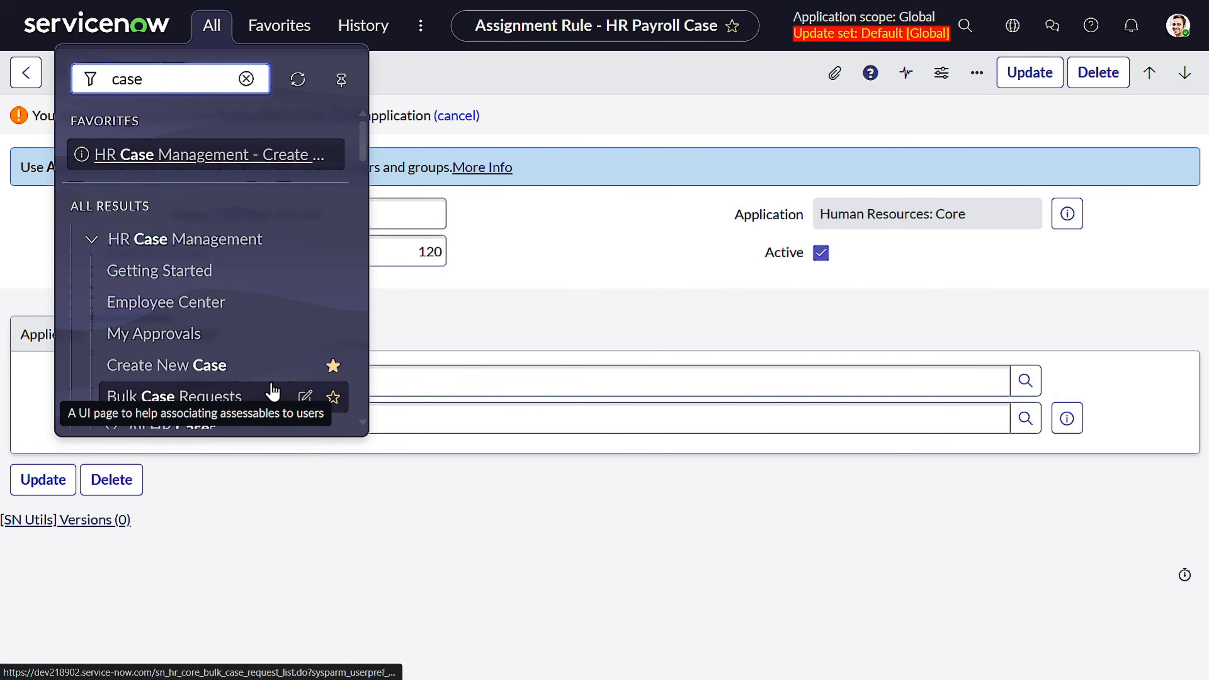
{"action": "left_click", "coordinate": [252, 380]}
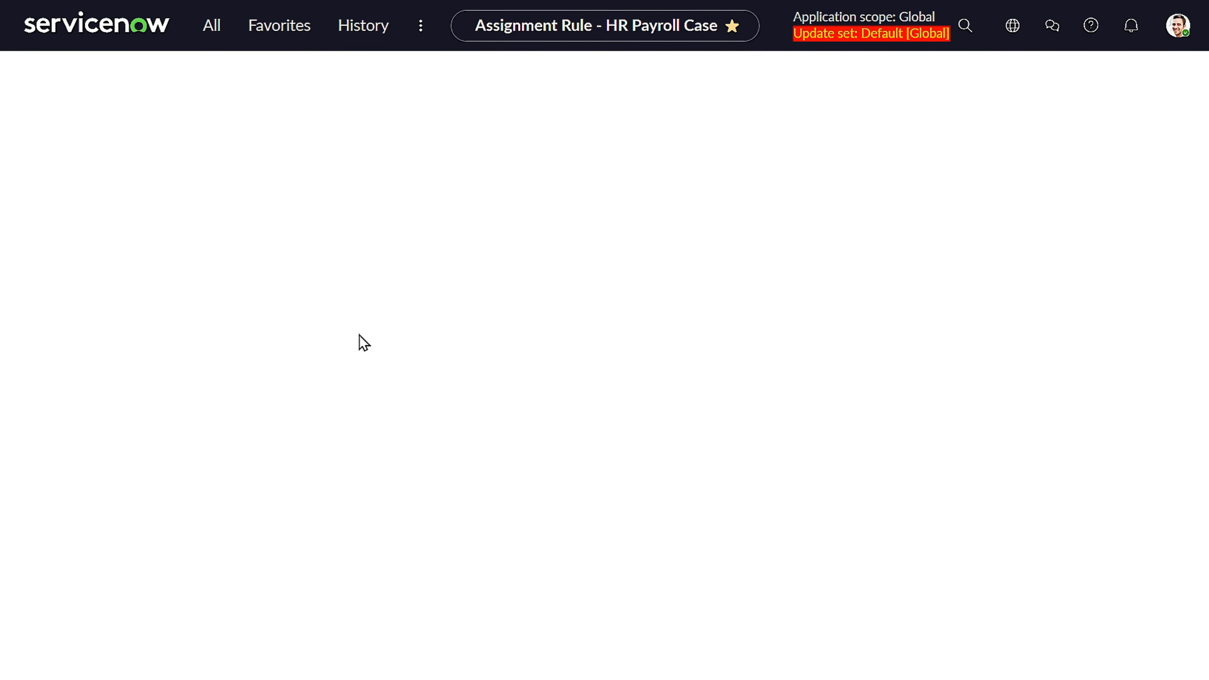
Search for the employee by first name and select the matching employee for the new case
{"action": "left_click", "coordinate": [428, 188]}
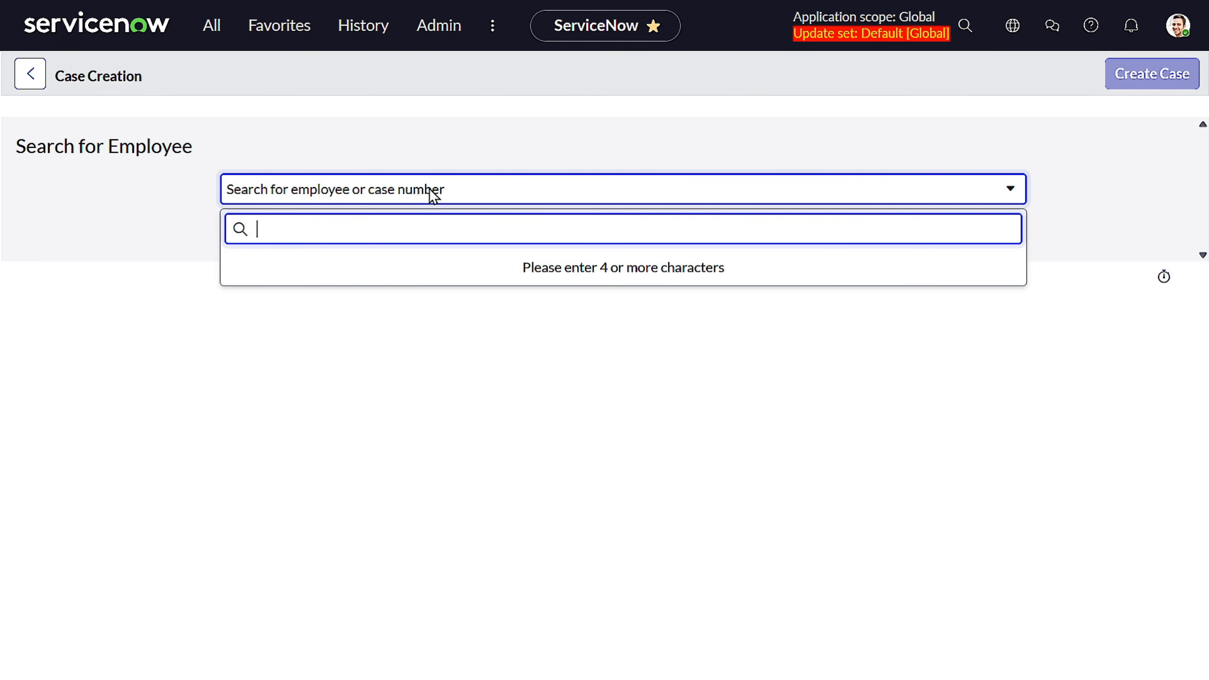
{"action": "type", "text": "able"}
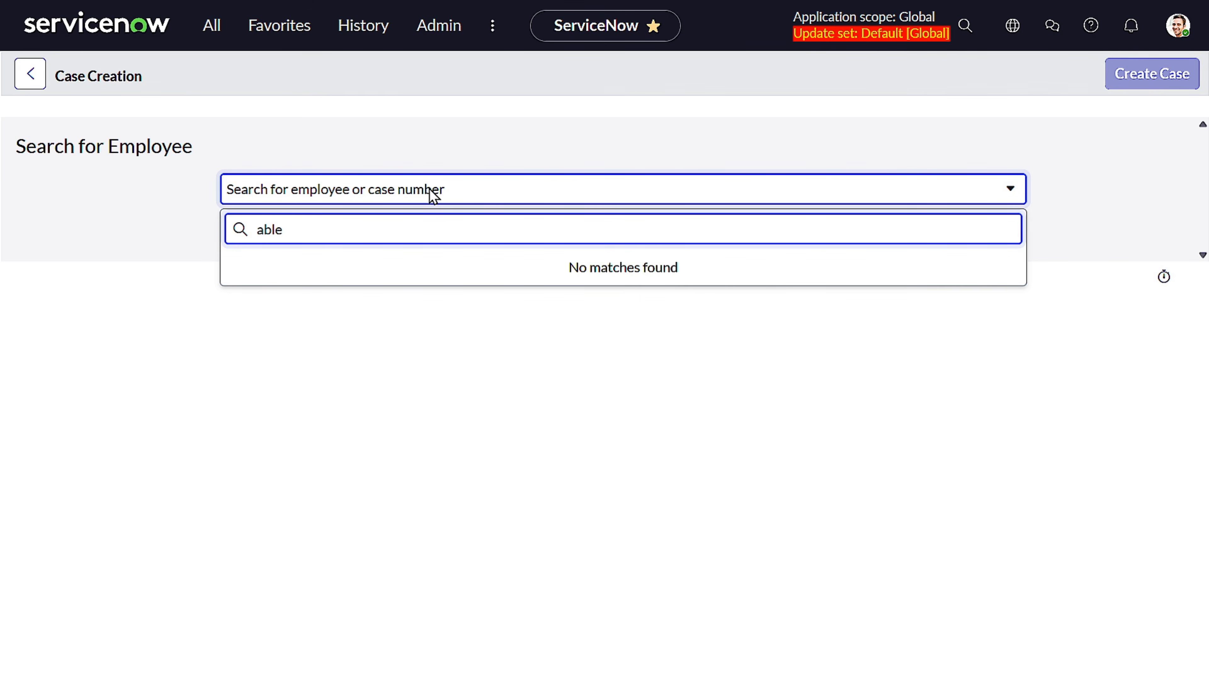
{"action": "key", "text": "BackSpace"}
{"action": "key", "text": "BackSpace"}
{"action": "type", "text": "el"}
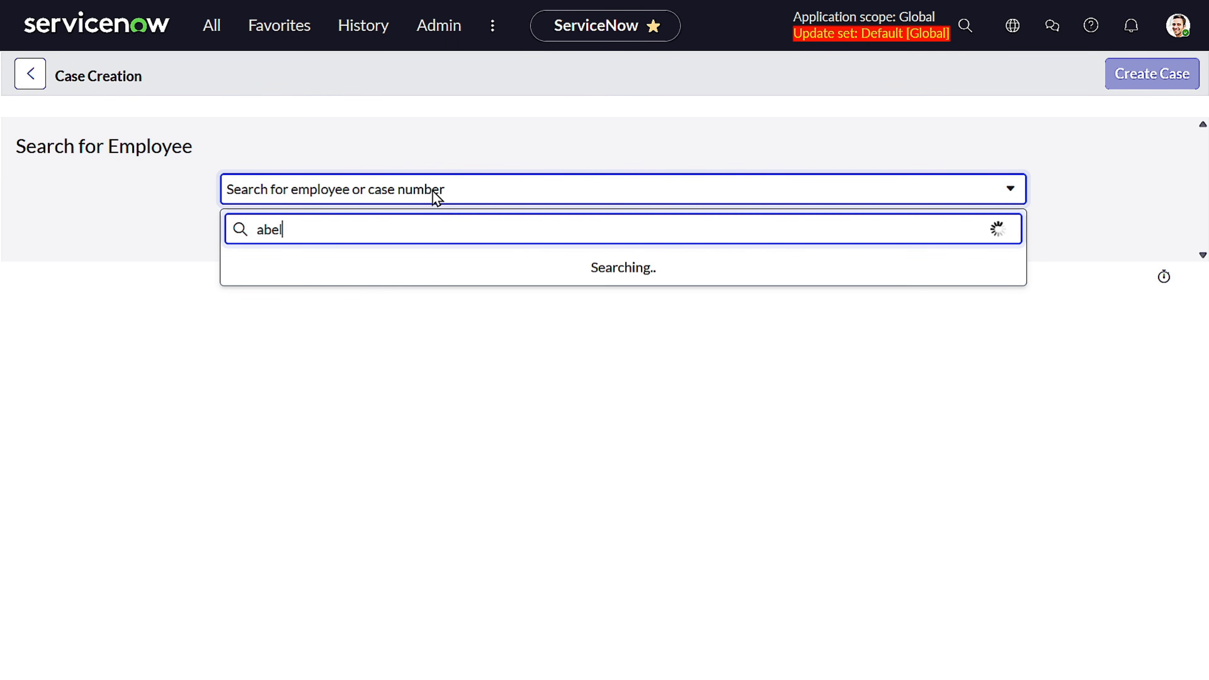
{"action": "left_click", "coordinate": [466, 319]}
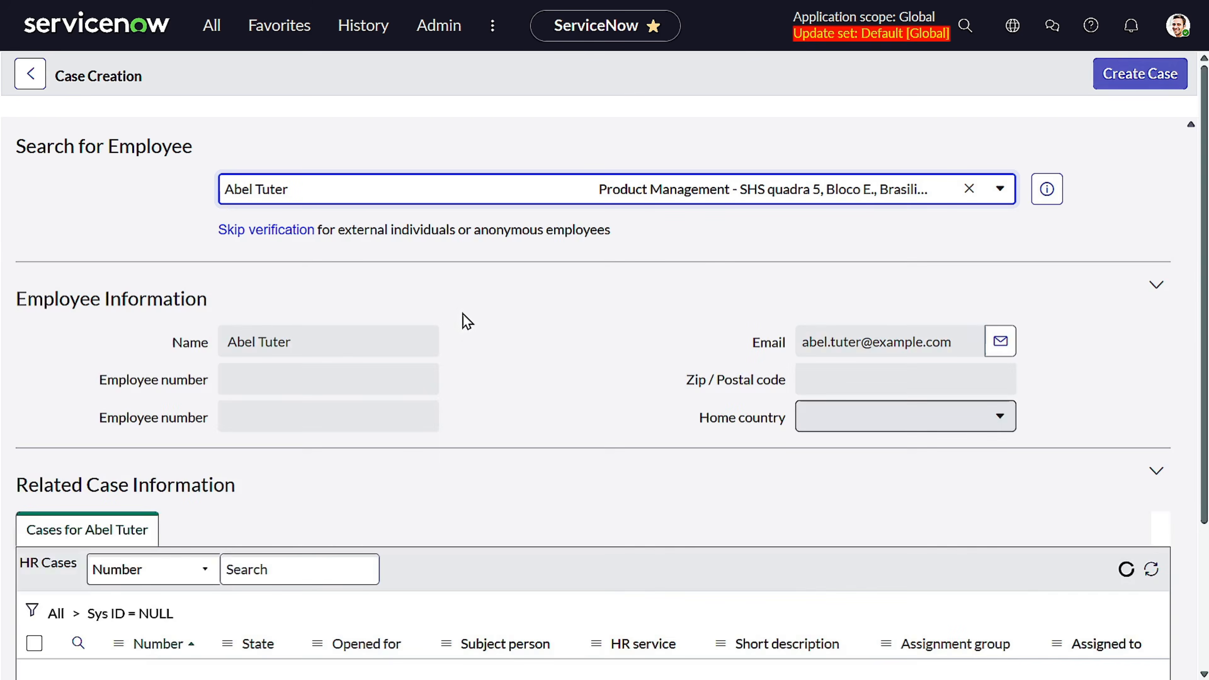
Find the payroll services and set the case's HR service to Employee Payroll Setup Request
{"action": "scroll", "coordinate": [384, 405], "scroll_direction": "down", "scroll_amount": 4}
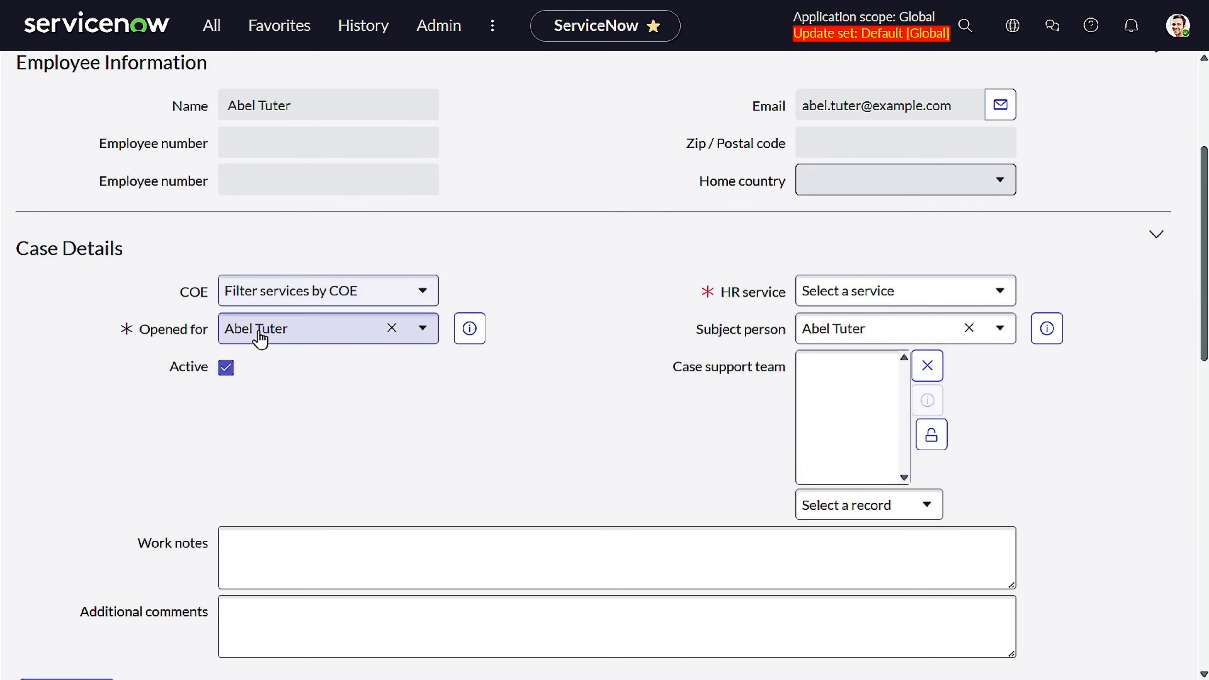
{"action": "left_click", "coordinate": [838, 290]}
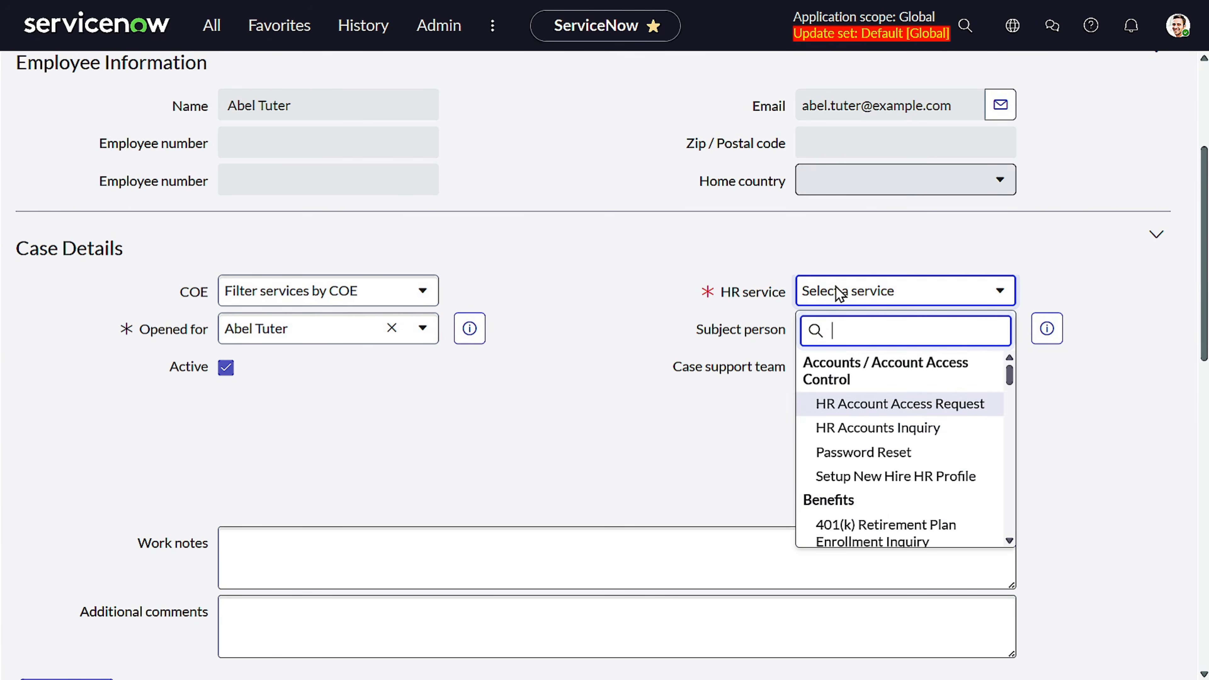
{"action": "type", "text": "pay"}
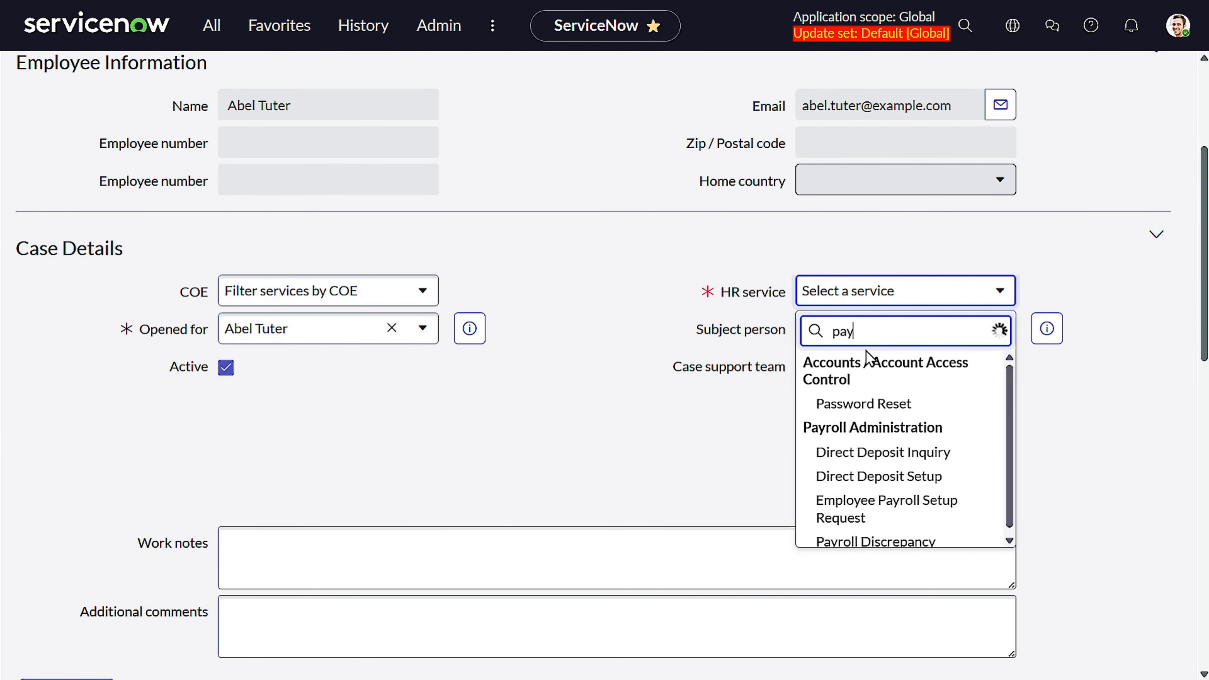
{"action": "type", "text": "roll"}
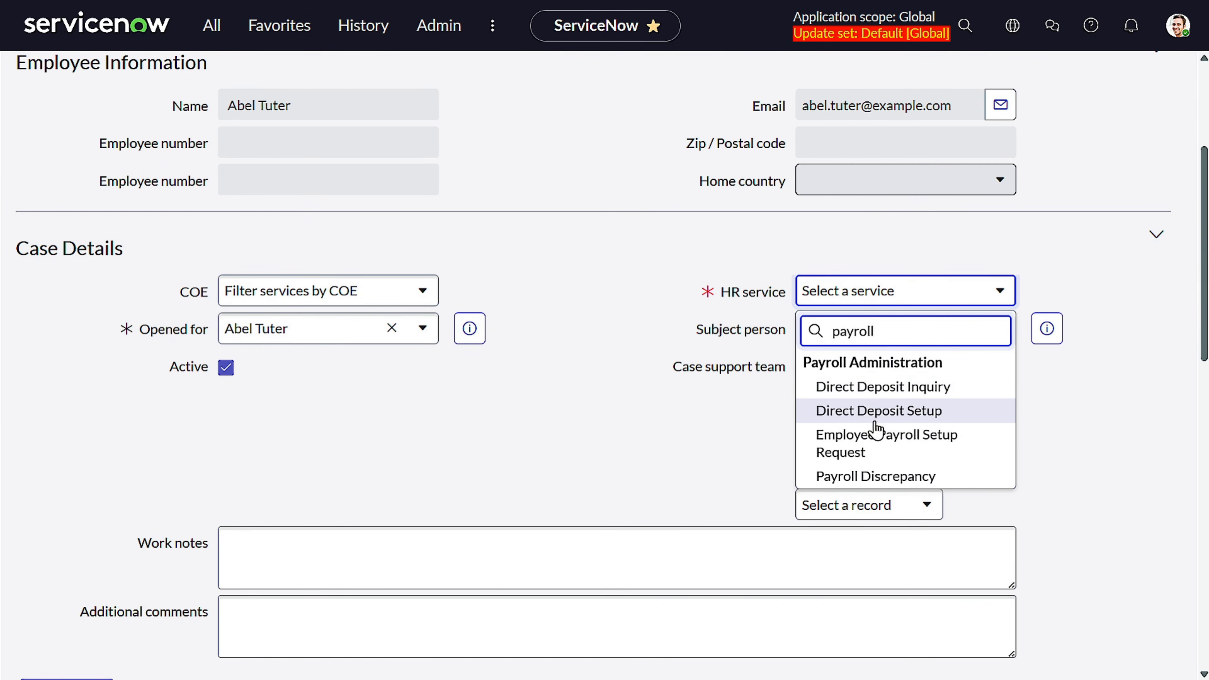
{"action": "left_click", "coordinate": [879, 449]}
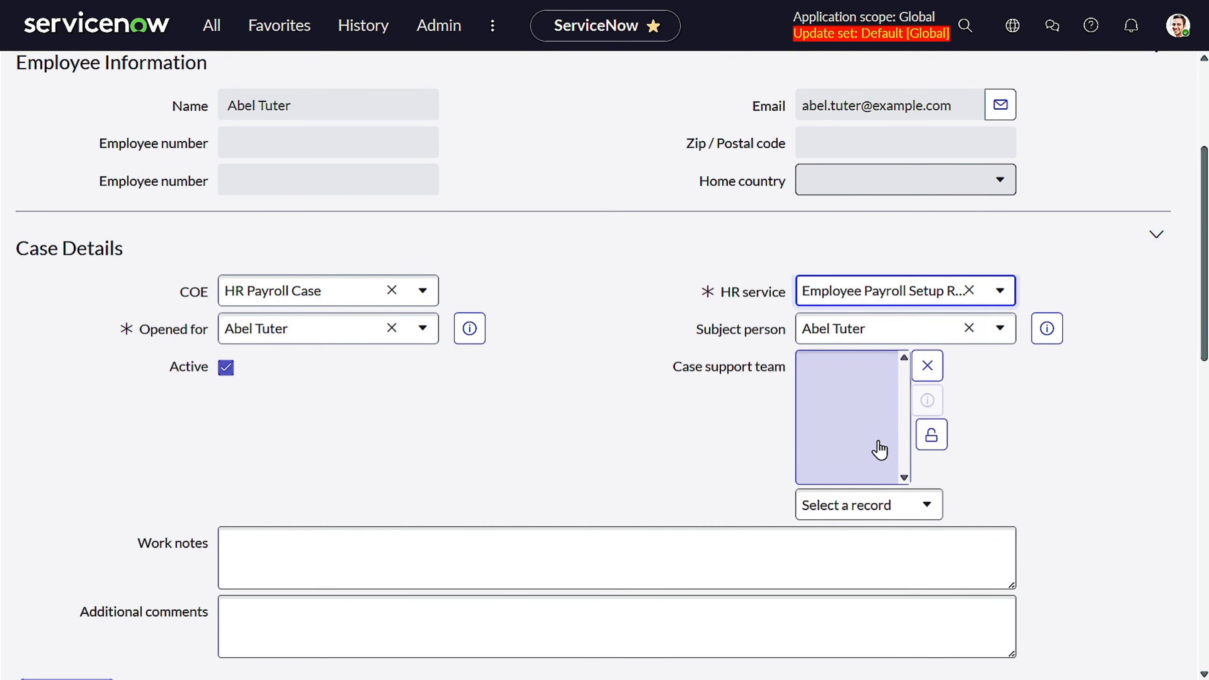
Check the case details, create the payroll case and examine its assignment group
{"action": "scroll", "coordinate": [533, 456], "scroll_direction": "down", "scroll_amount": 5}
{"action": "scroll", "coordinate": [533, 456], "scroll_direction": "down", "scroll_amount": 1}
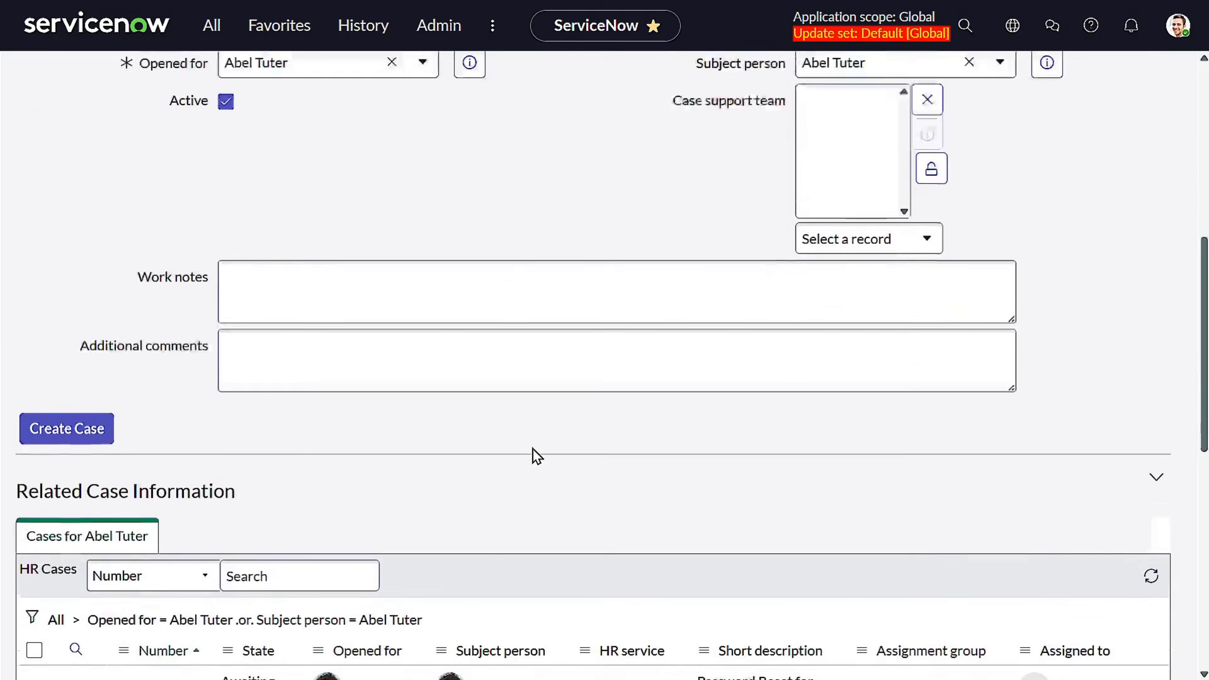
{"action": "scroll", "coordinate": [533, 456], "scroll_direction": "up", "scroll_amount": 4}
{"action": "scroll", "coordinate": [533, 456], "scroll_direction": "down", "scroll_amount": 5}
{"action": "scroll", "coordinate": [533, 456], "scroll_direction": "up", "scroll_amount": 1}
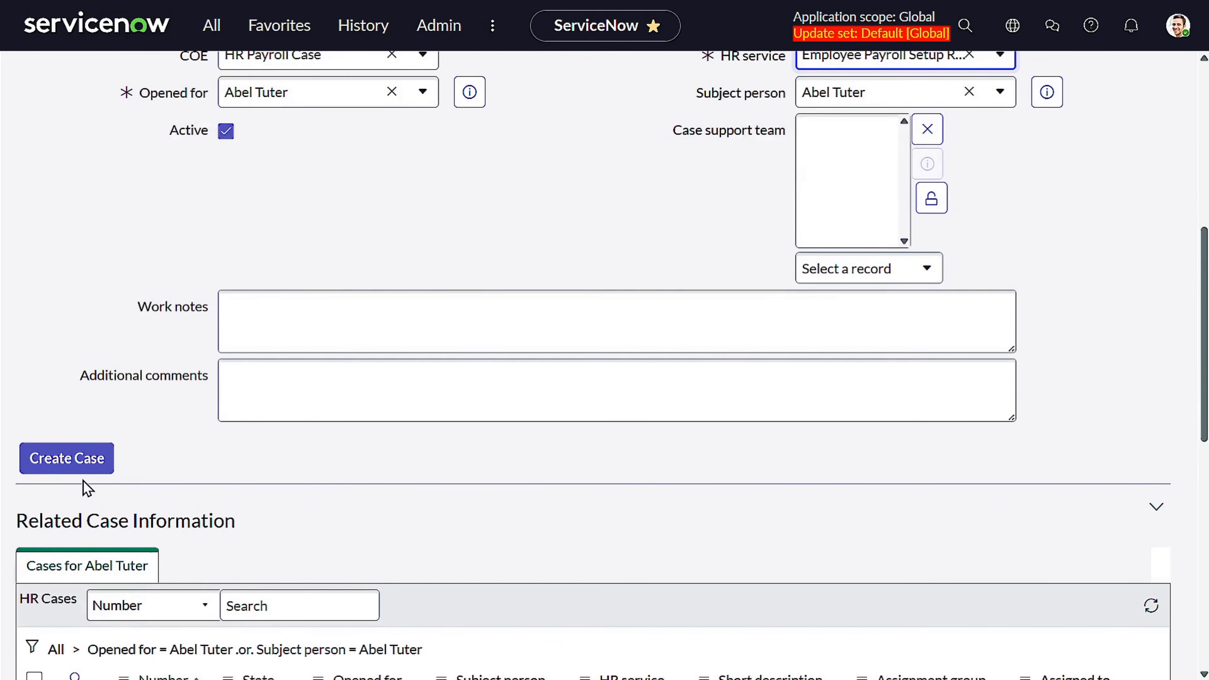
{"action": "left_click", "coordinate": [77, 457]}
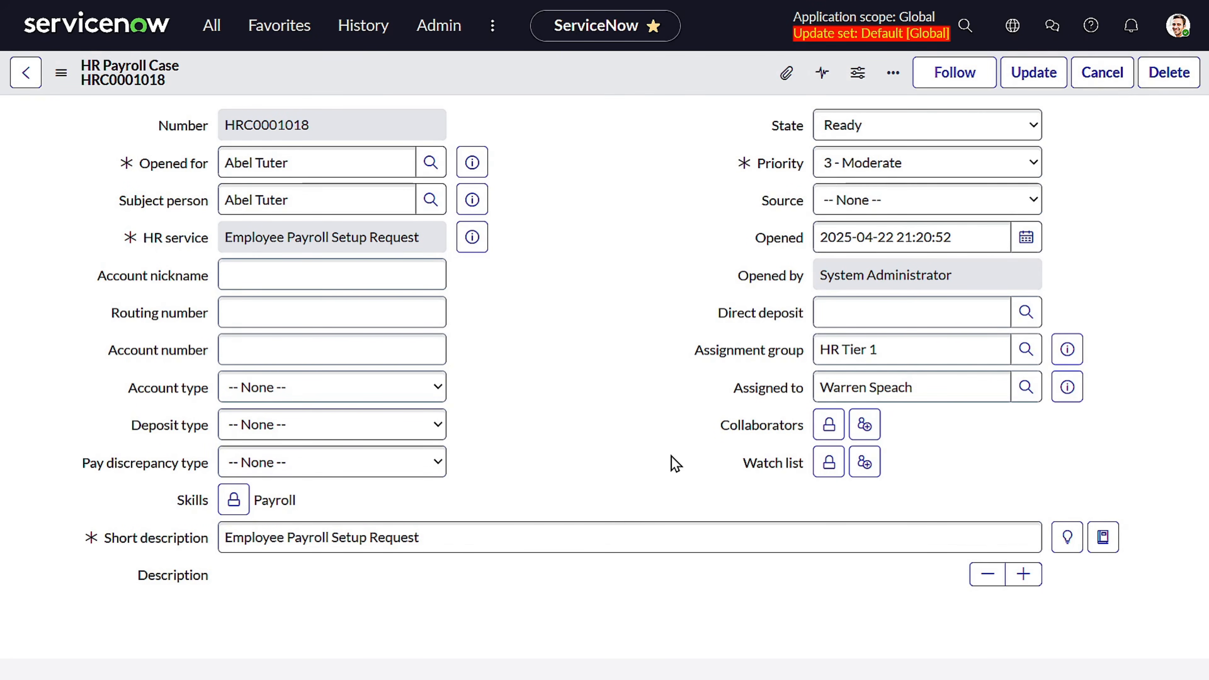
{"action": "left_click_drag", "start_coordinate": [876, 349], "coordinate": [774, 360]}
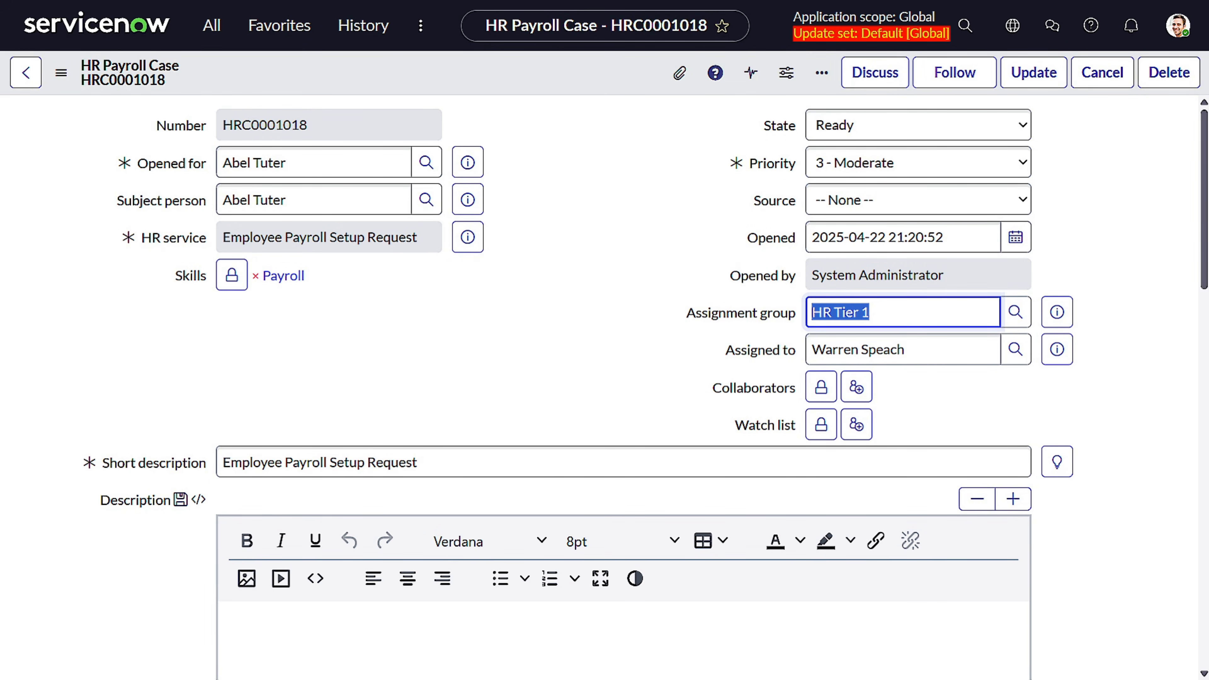
Open the list of all HR cases and filter it to cases whose state is Ready
{"action": "left_click", "coordinate": [217, 26]}
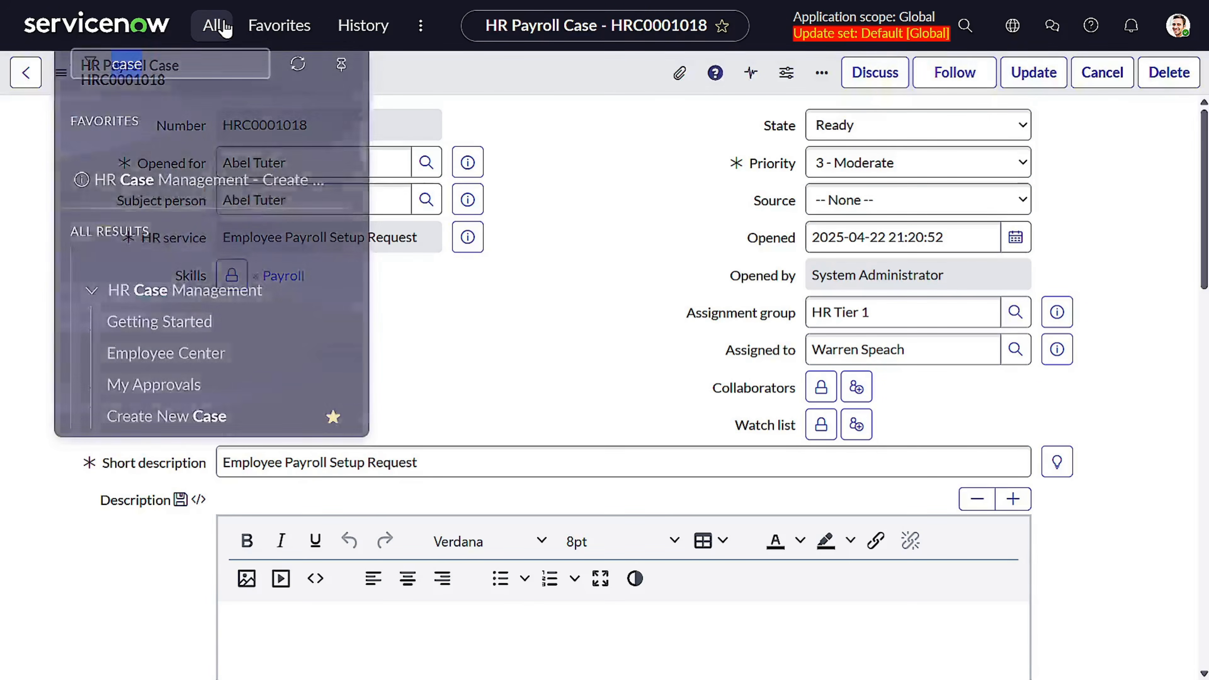
{"action": "type", "text": "all"}
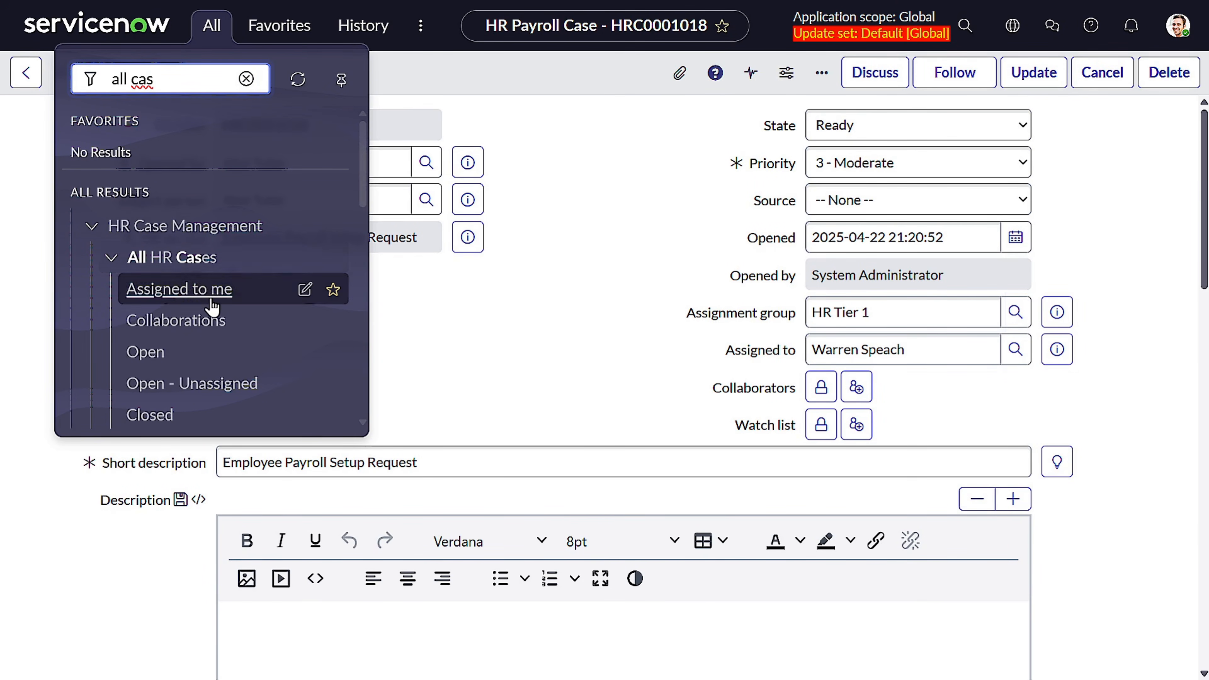
{"action": "scroll", "coordinate": [214, 305], "scroll_direction": "down", "scroll_amount": 2}
{"action": "left_click", "coordinate": [165, 375]}
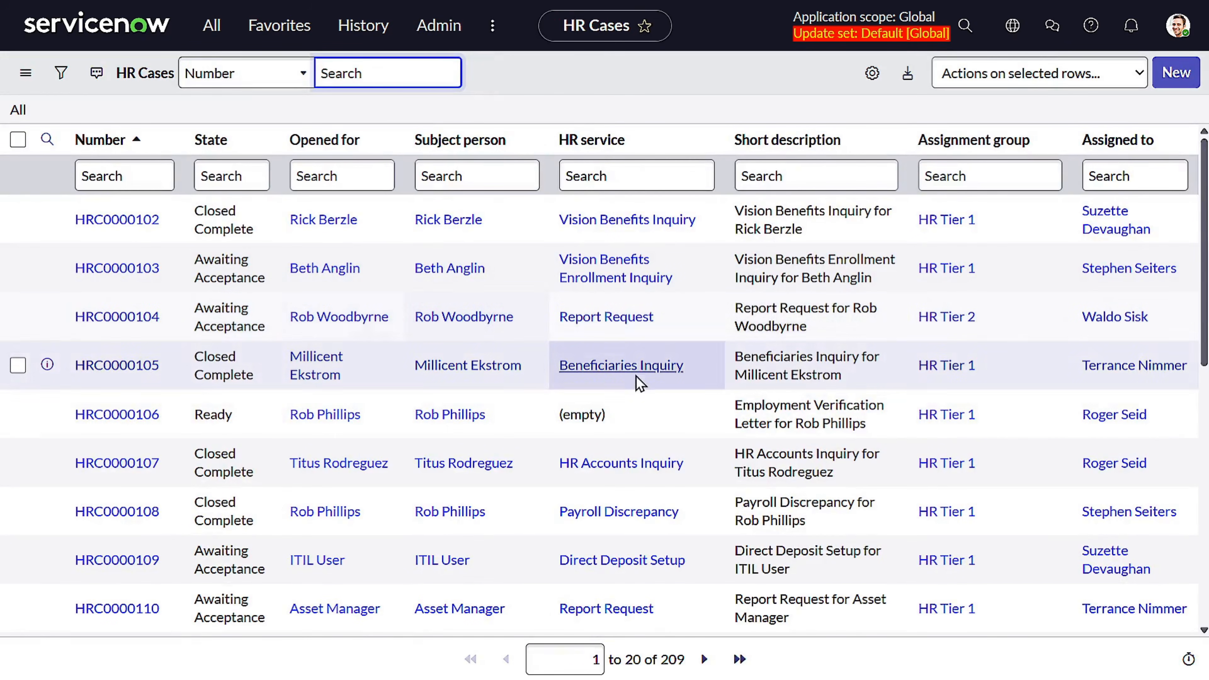
{"action": "scroll", "coordinate": [375, 419], "scroll_direction": "down", "scroll_amount": 5}
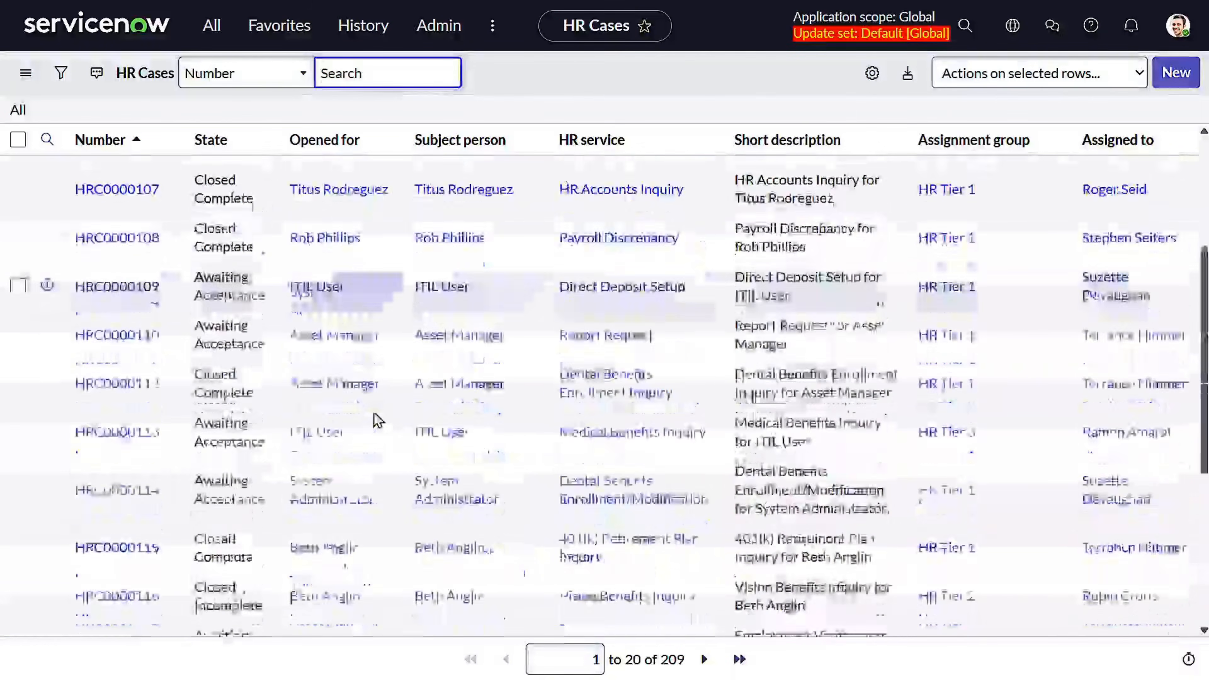
{"action": "scroll", "coordinate": [362, 381], "scroll_direction": "up", "scroll_amount": 6}
{"action": "left_click", "coordinate": [233, 183]}
{"action": "type", "text": "ready"}
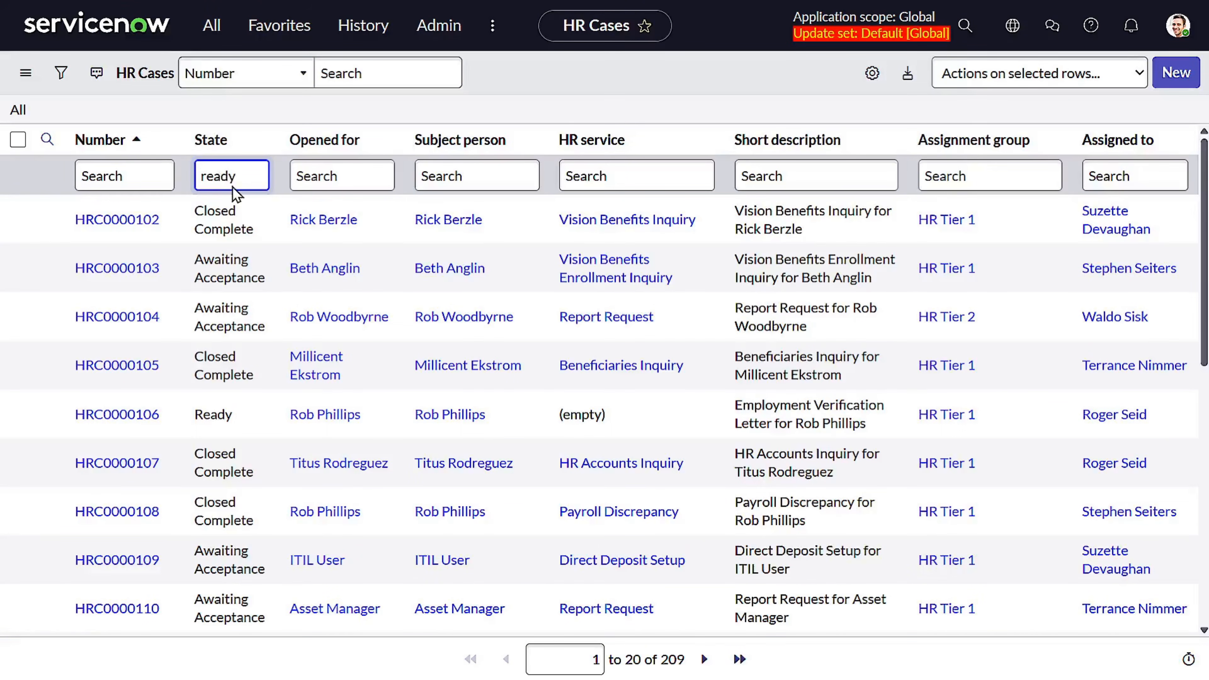
{"action": "key", "text": "Return"}
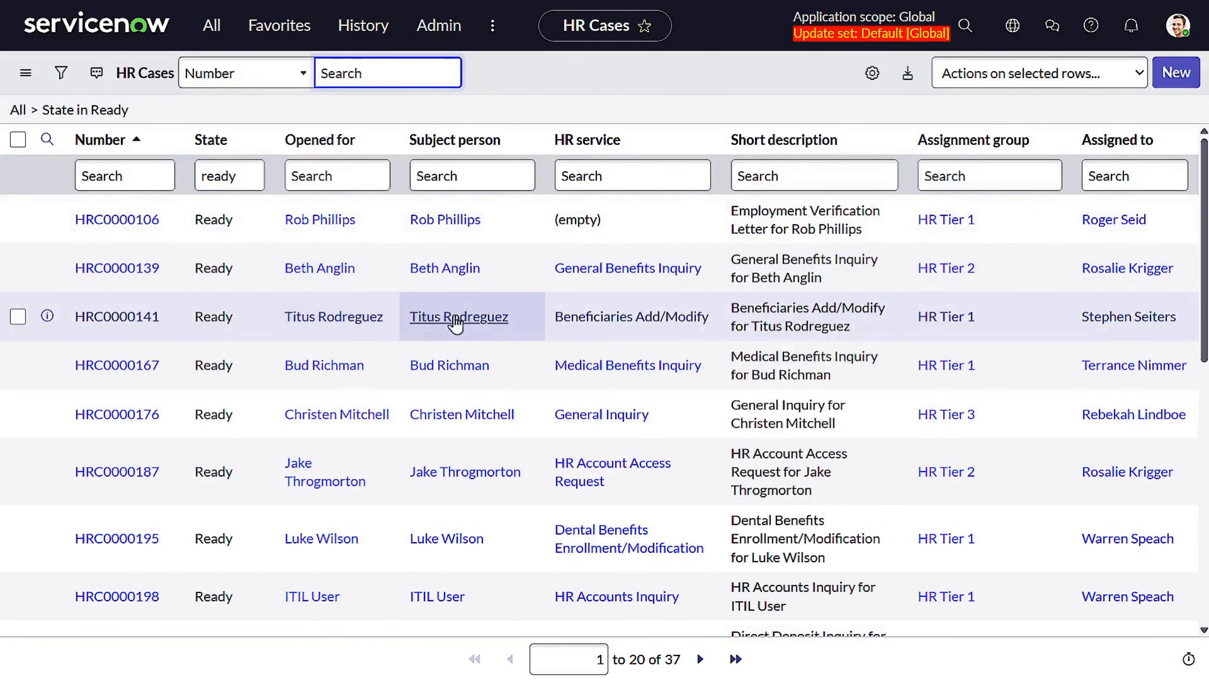
Examine the skills, assignment group and assignee of the ready Employment Verification Letter case and the Medical Benefits Inquiry case
{"action": "left_click", "coordinate": [128, 223]}
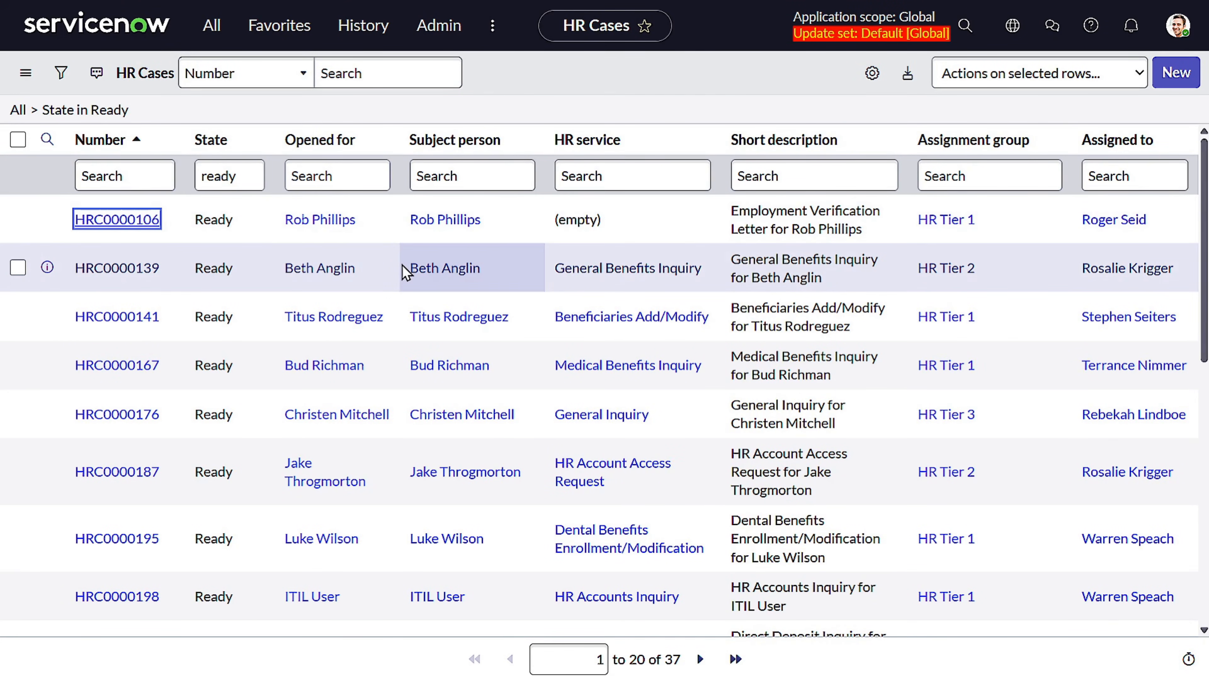
{"action": "key", "text": "Return"}
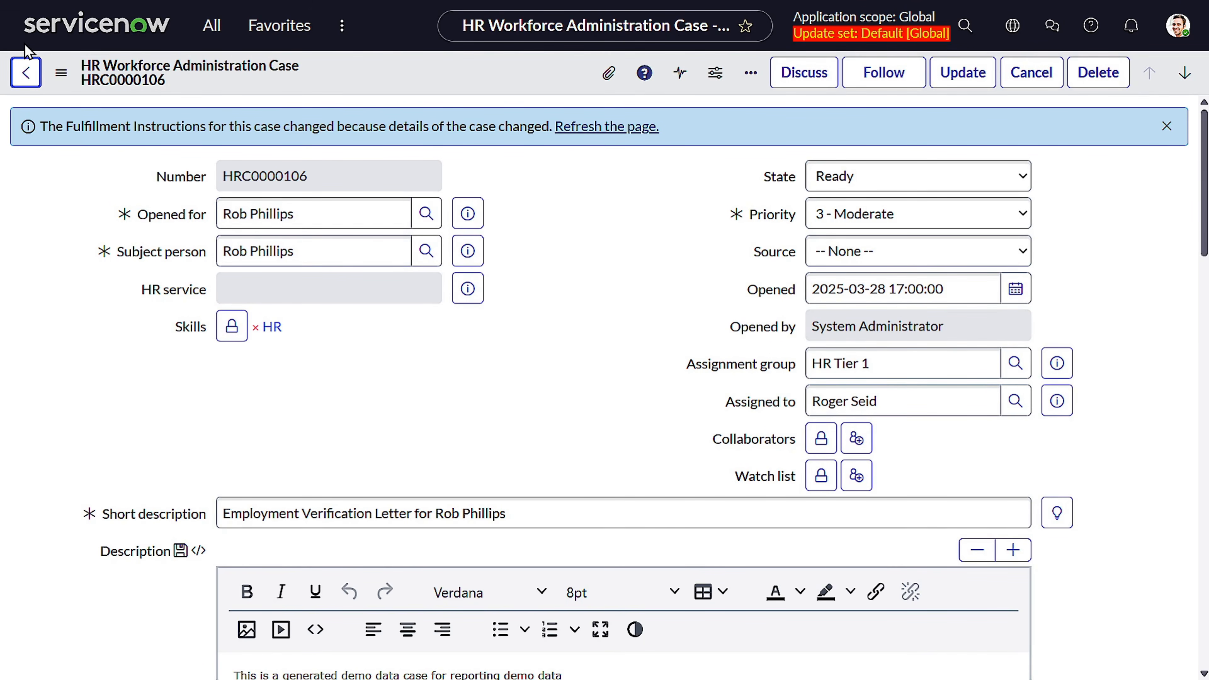
{"action": "left_click", "coordinate": [26, 73]}
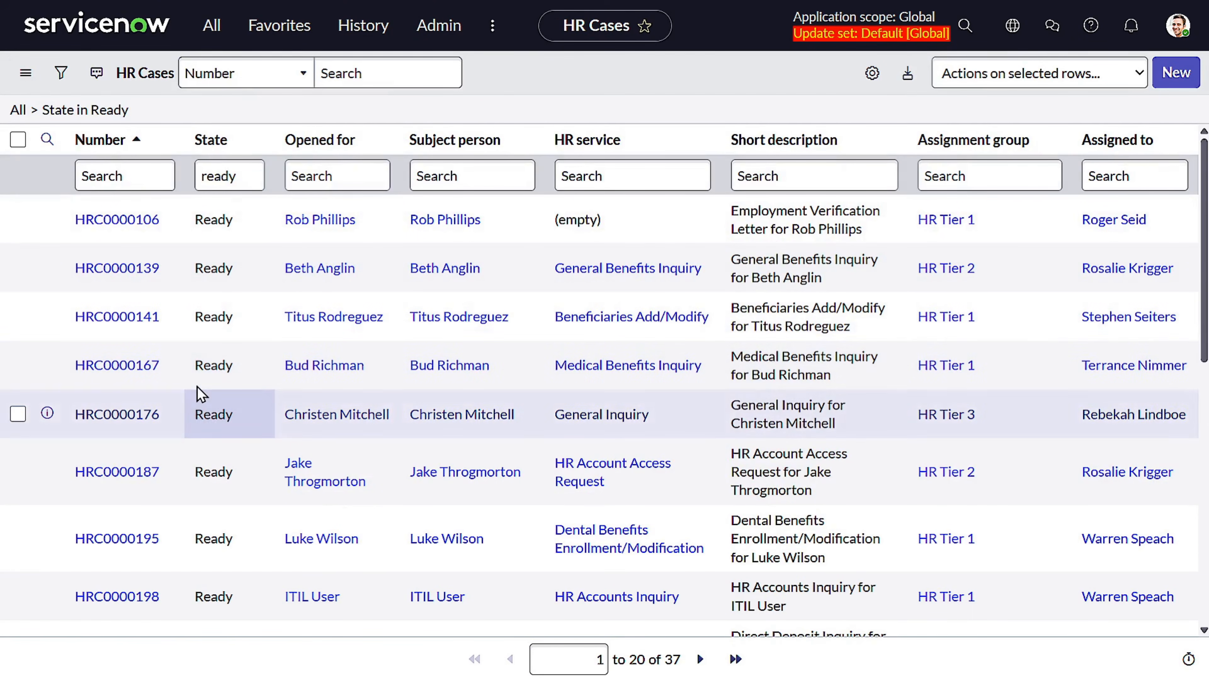
{"action": "left_click", "coordinate": [124, 369]}
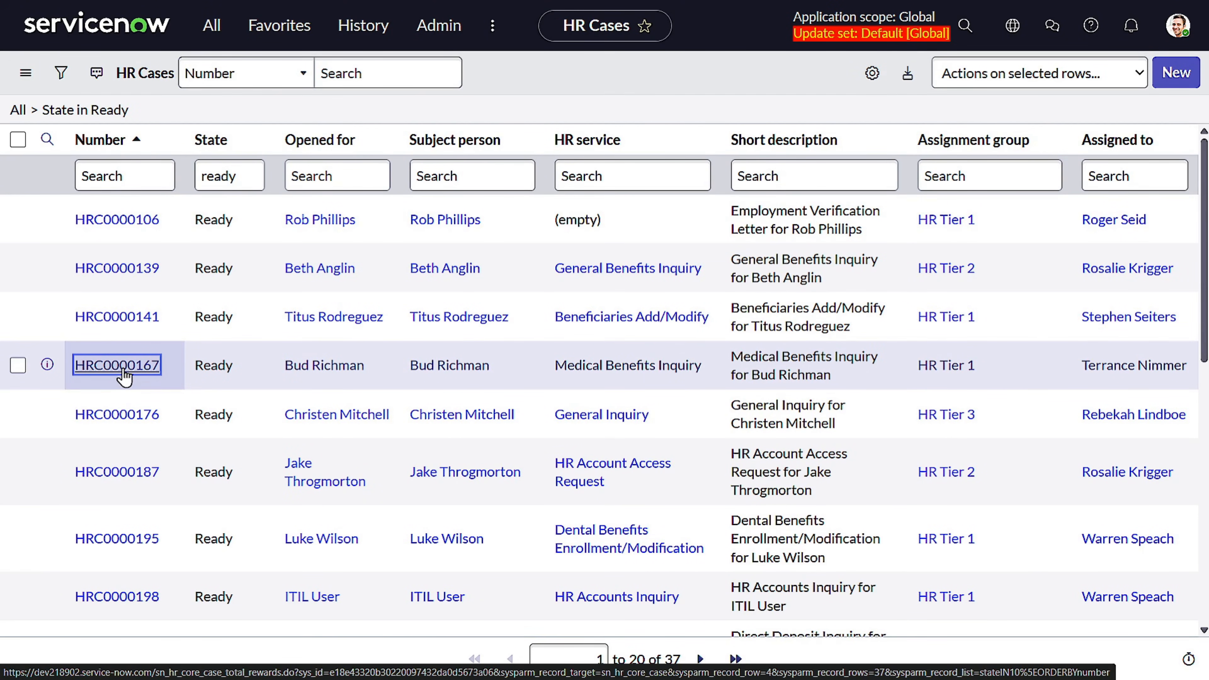
{"action": "left_click", "coordinate": [125, 376]}
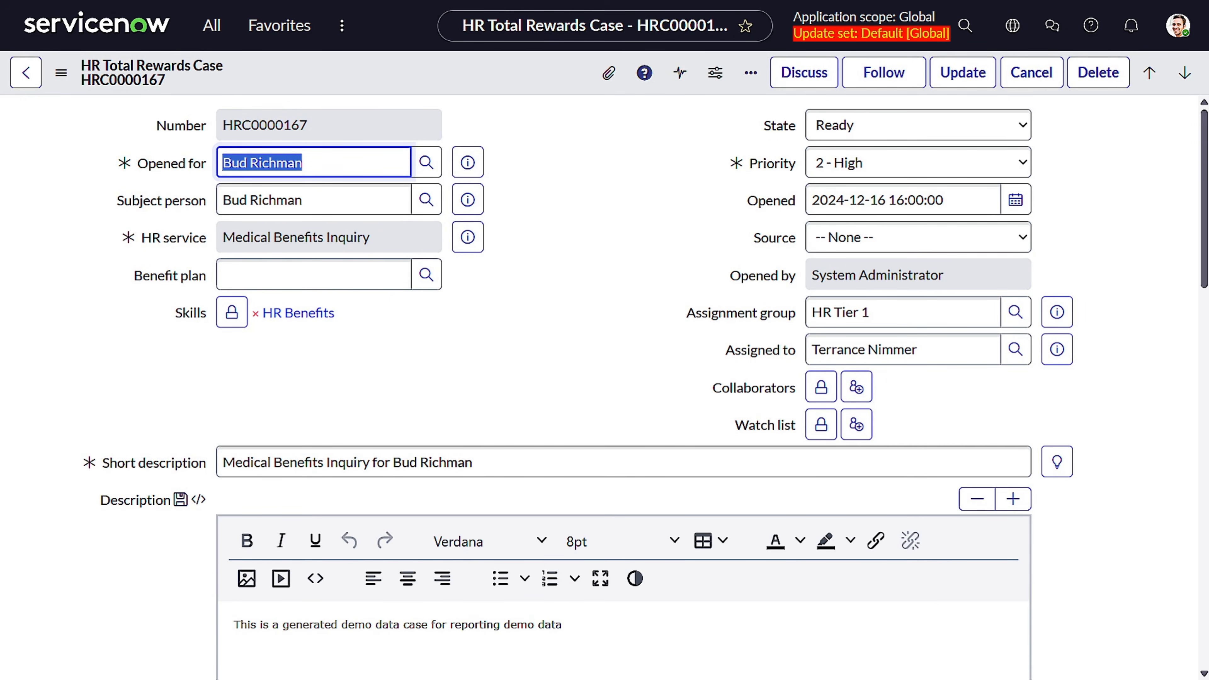
Find the HR matching rules and open the "HR Payroll Case, Agents by skills and country" rule
{"action": "left_click", "coordinate": [202, 29]}
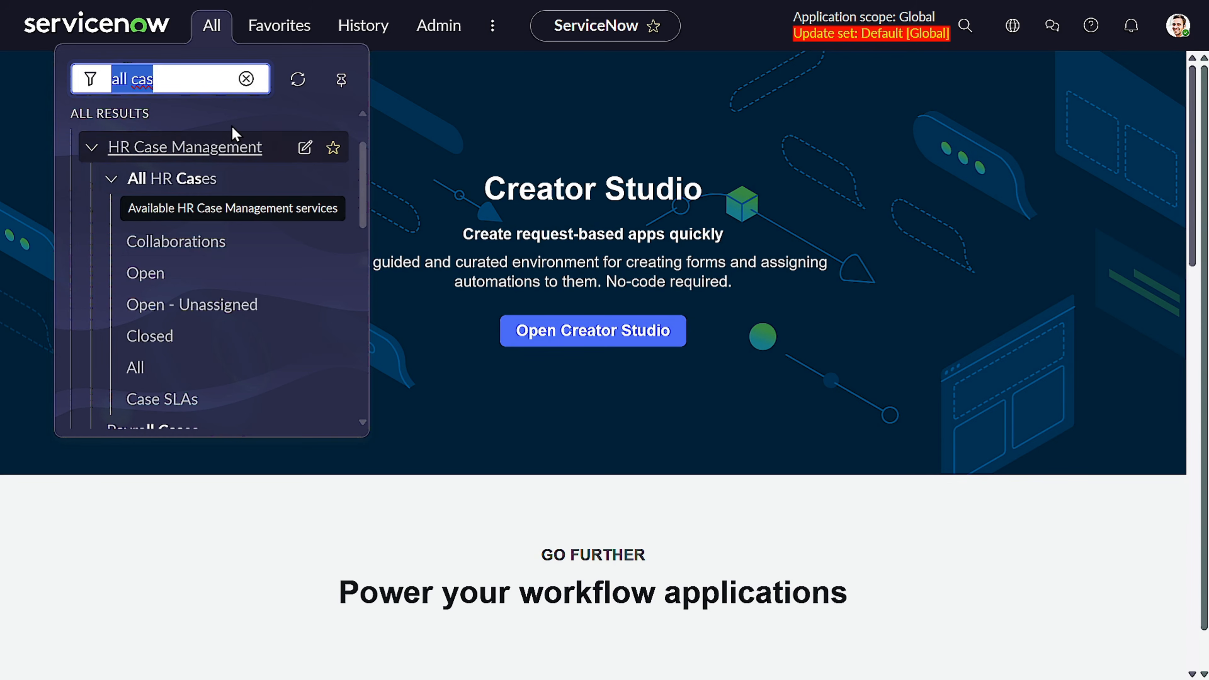
{"action": "left_click", "coordinate": [246, 79]}
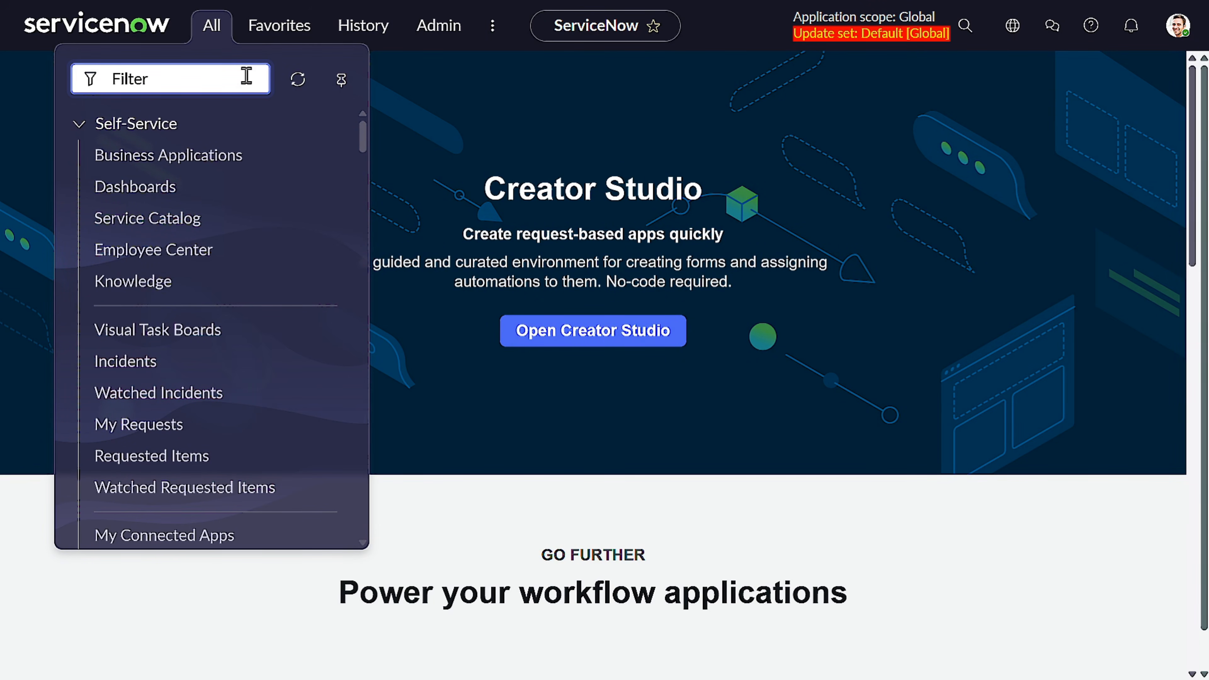
{"action": "type", "text": "match"}
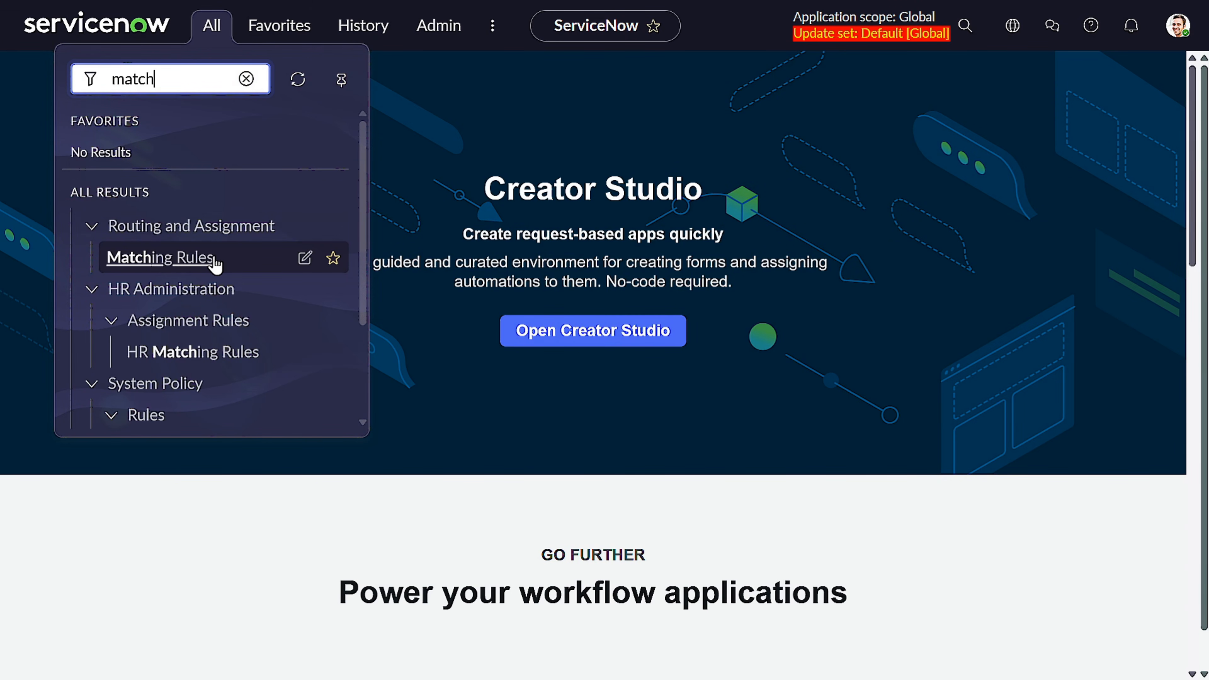
{"action": "scroll", "coordinate": [215, 267], "scroll_direction": "down", "scroll_amount": 1}
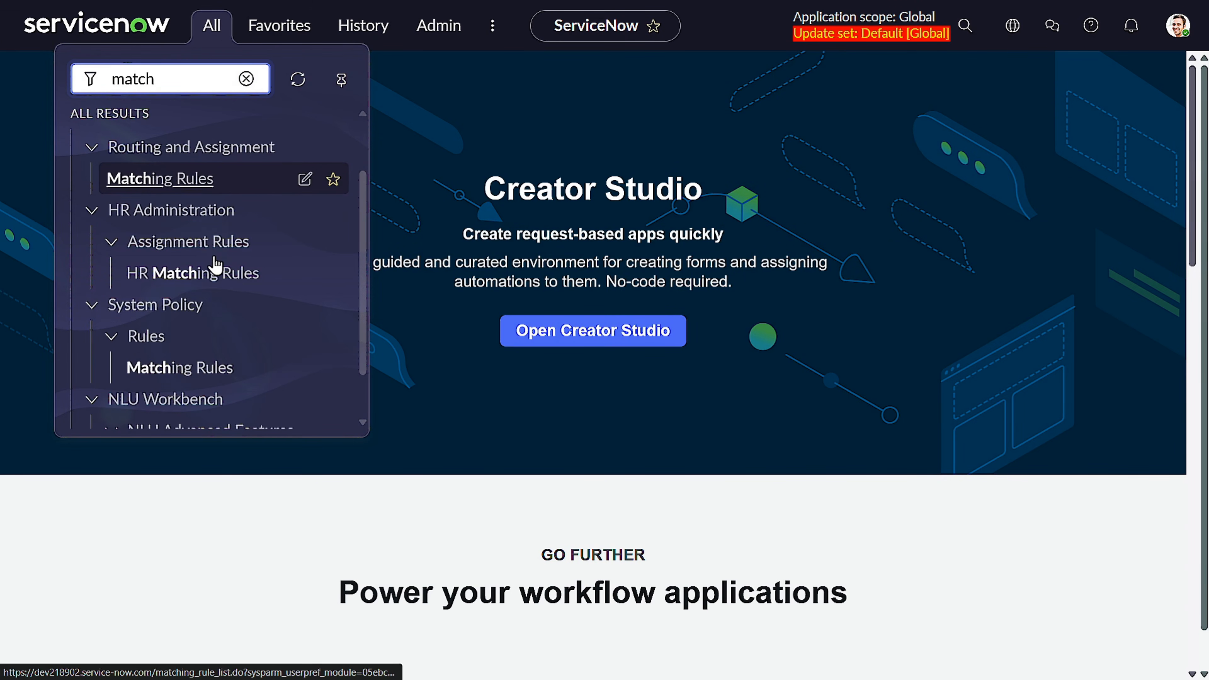
{"action": "left_click", "coordinate": [233, 289]}
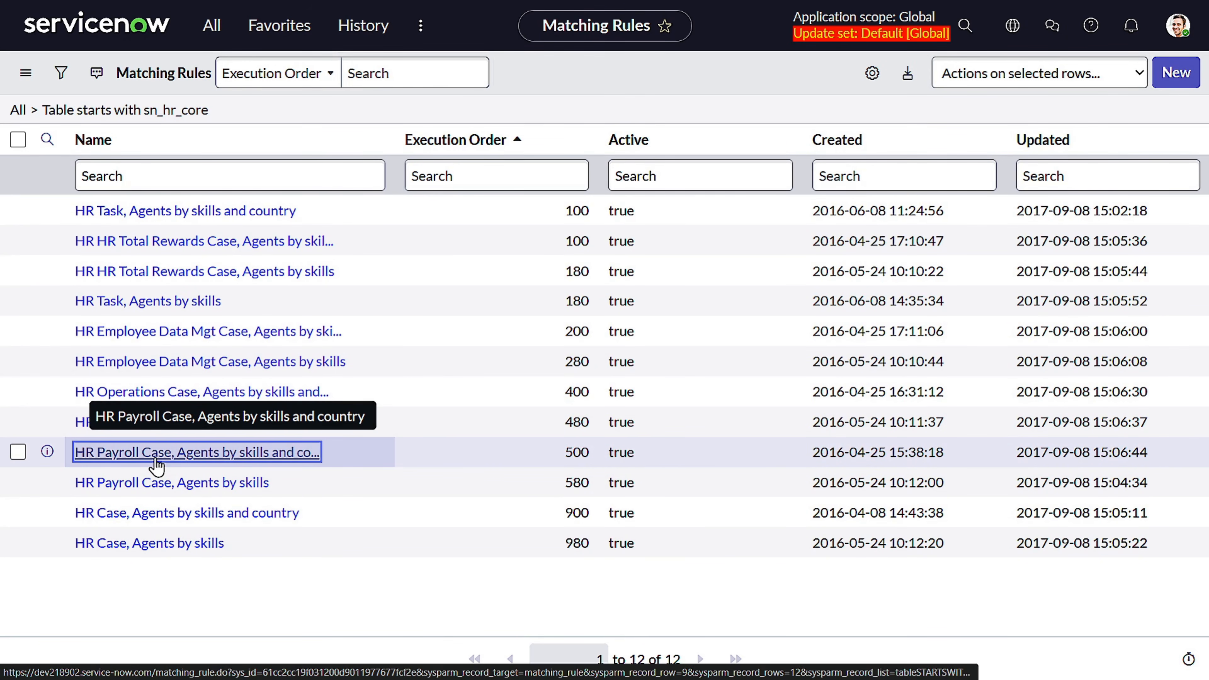
{"action": "left_click", "coordinate": [156, 460]}
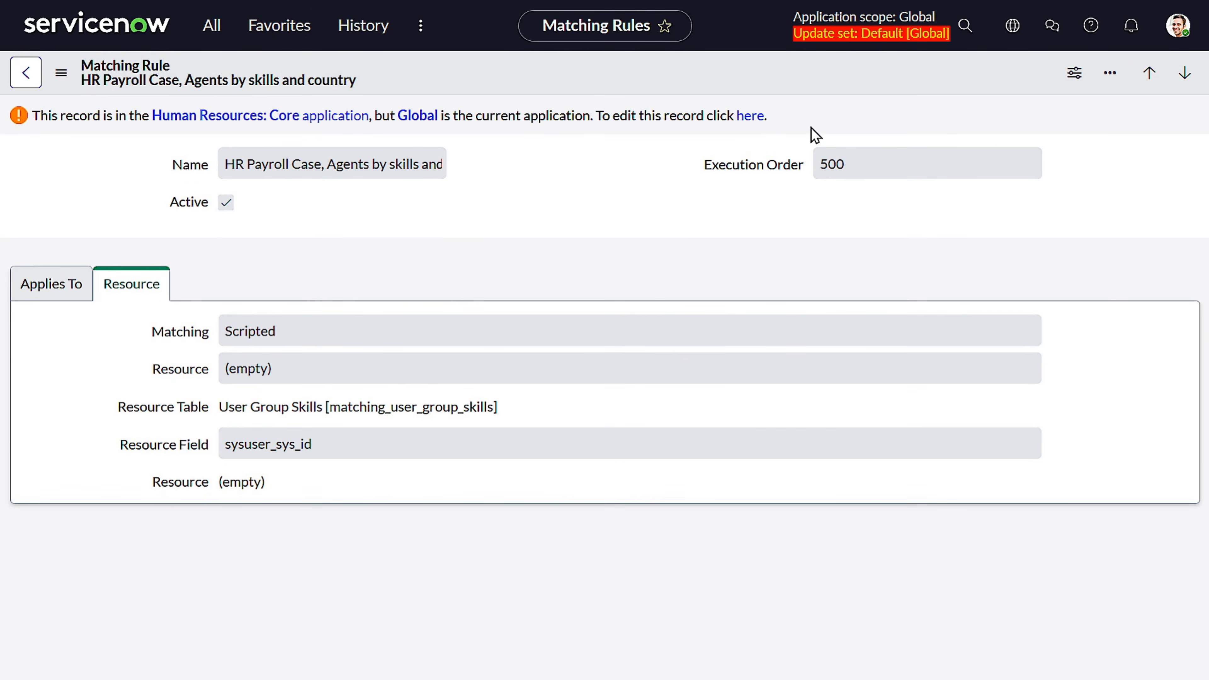
Show what the matching rule applies to and switch the application scope to Human Resources: Core
{"action": "left_click", "coordinate": [67, 301]}
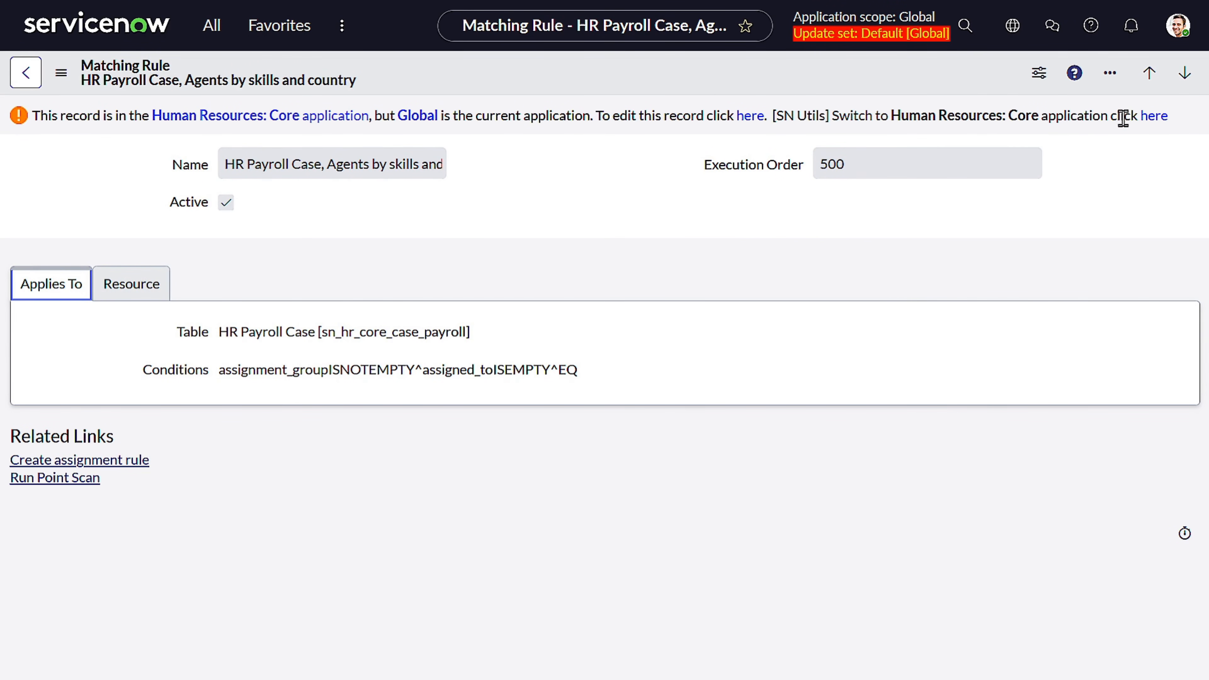
{"action": "left_click", "coordinate": [1153, 121]}
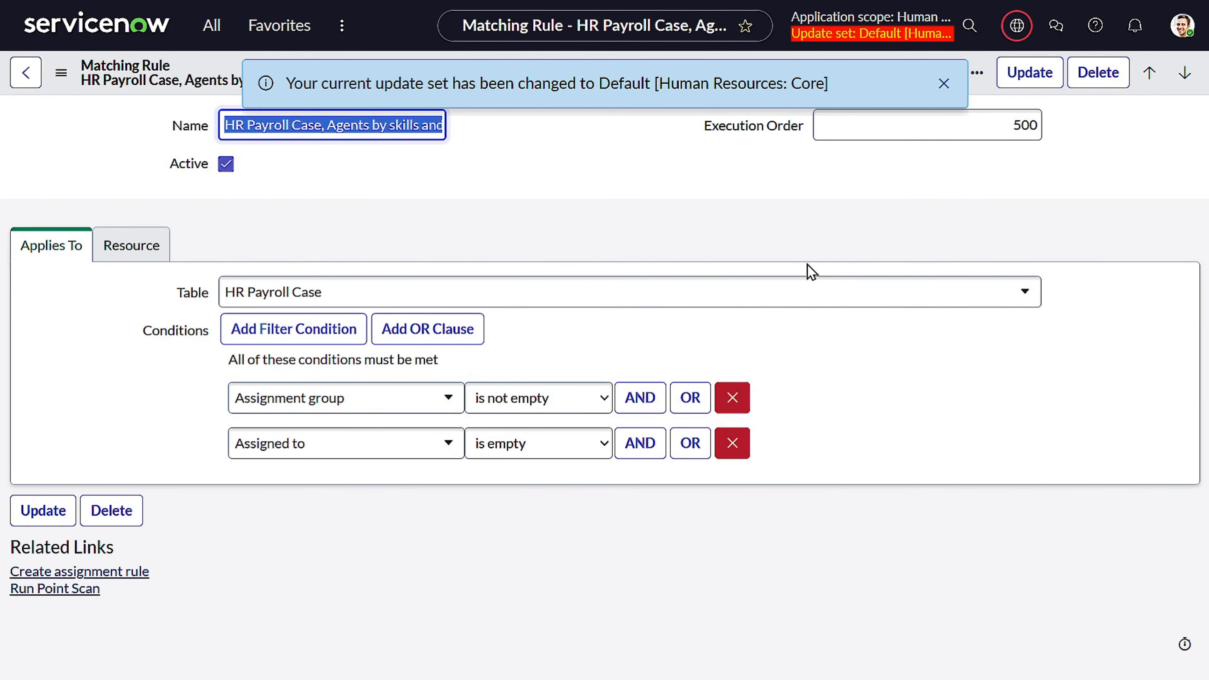
{"action": "left_click", "coordinate": [942, 84]}
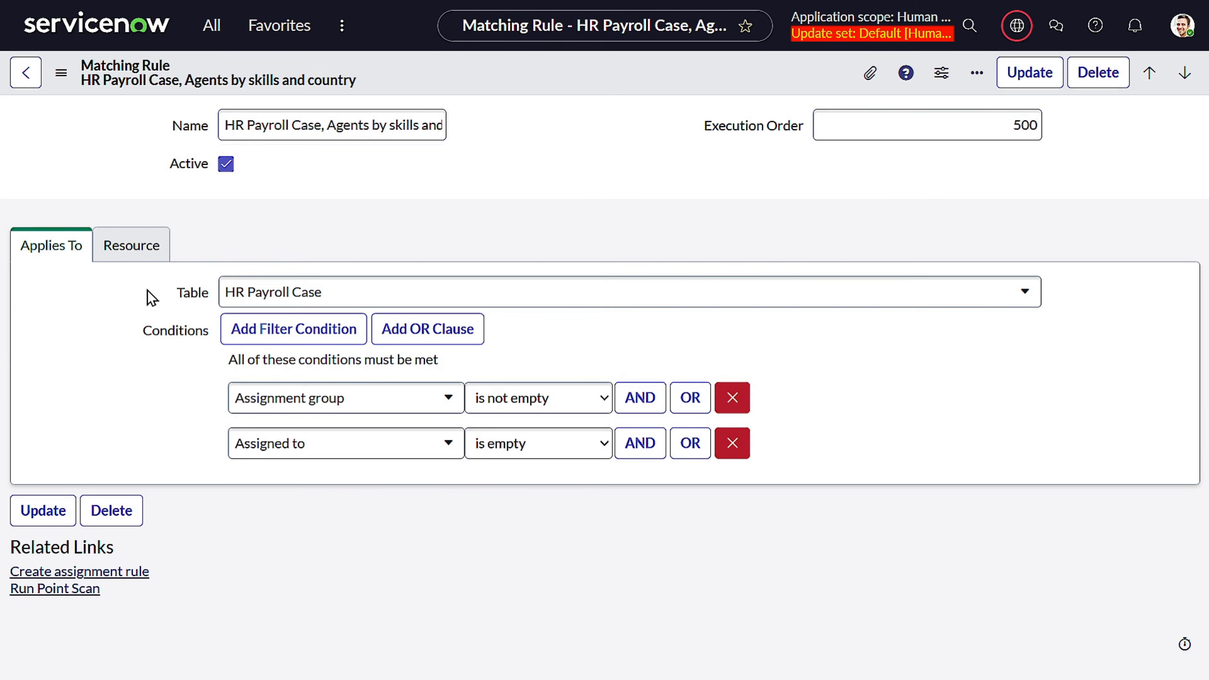
Examine the matching rule's table, conditions and resource script, including the getAgentsByCountryAndSkillsOrderLeastLoaded call
{"action": "left_click_drag", "start_coordinate": [212, 295], "coordinate": [165, 293]}
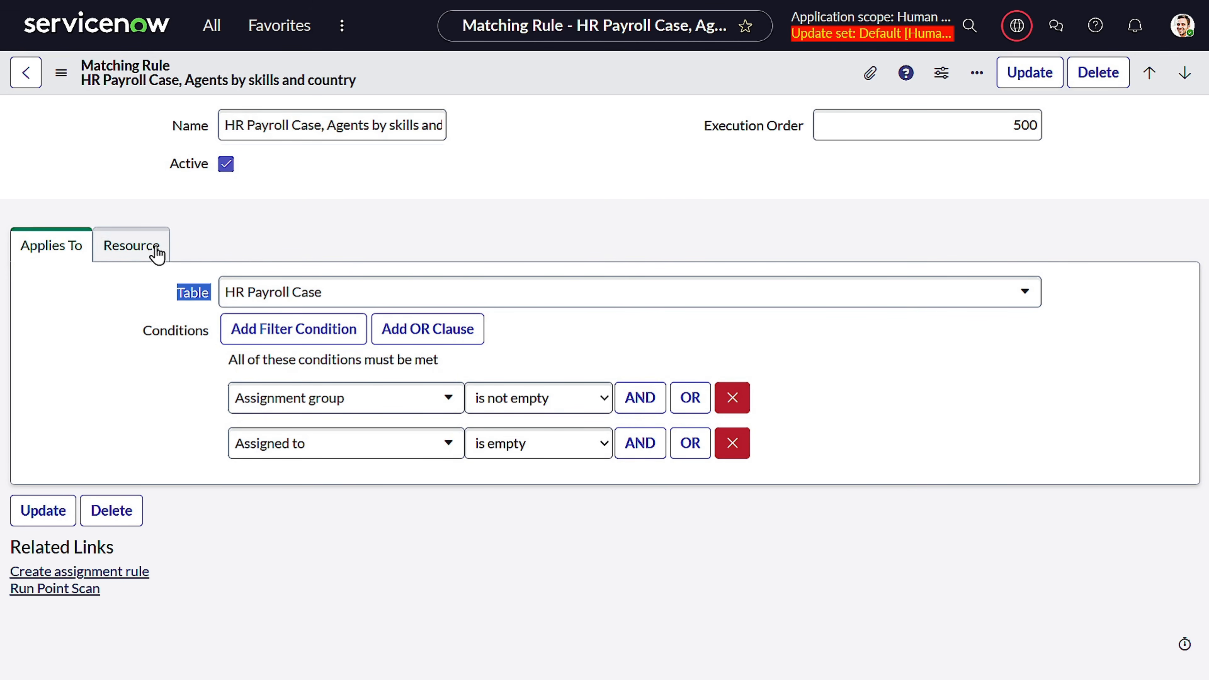
{"action": "left_click", "coordinate": [143, 246]}
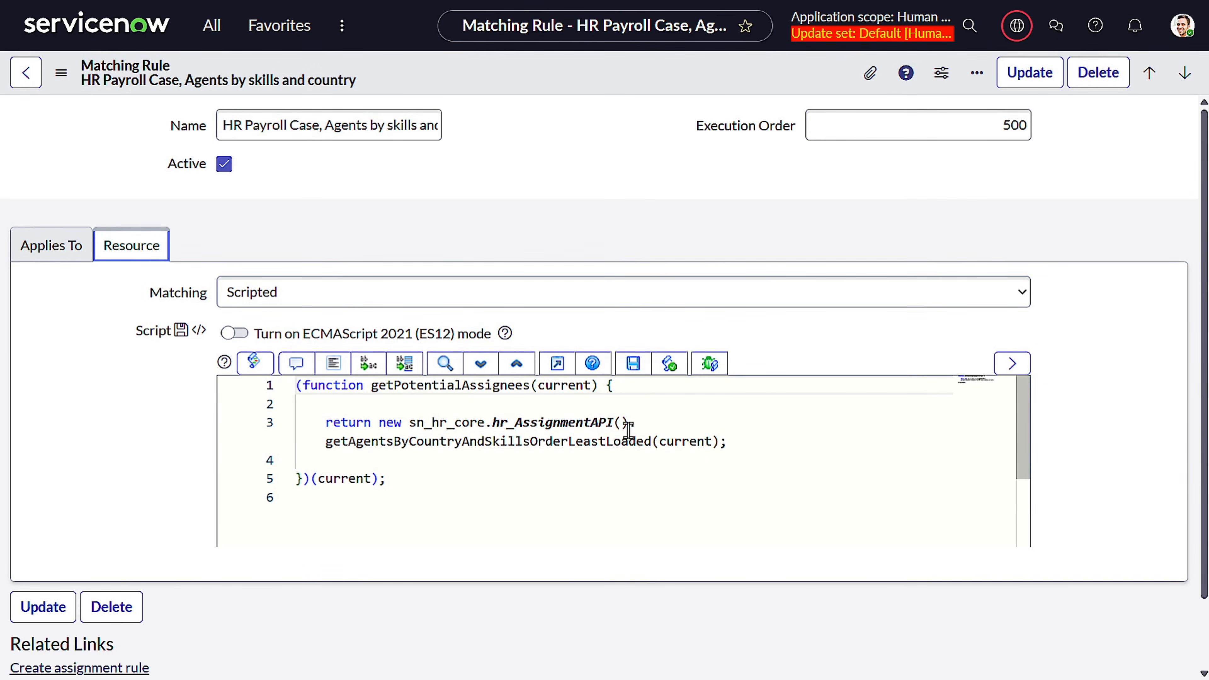
{"action": "double_click", "coordinate": [477, 434]}
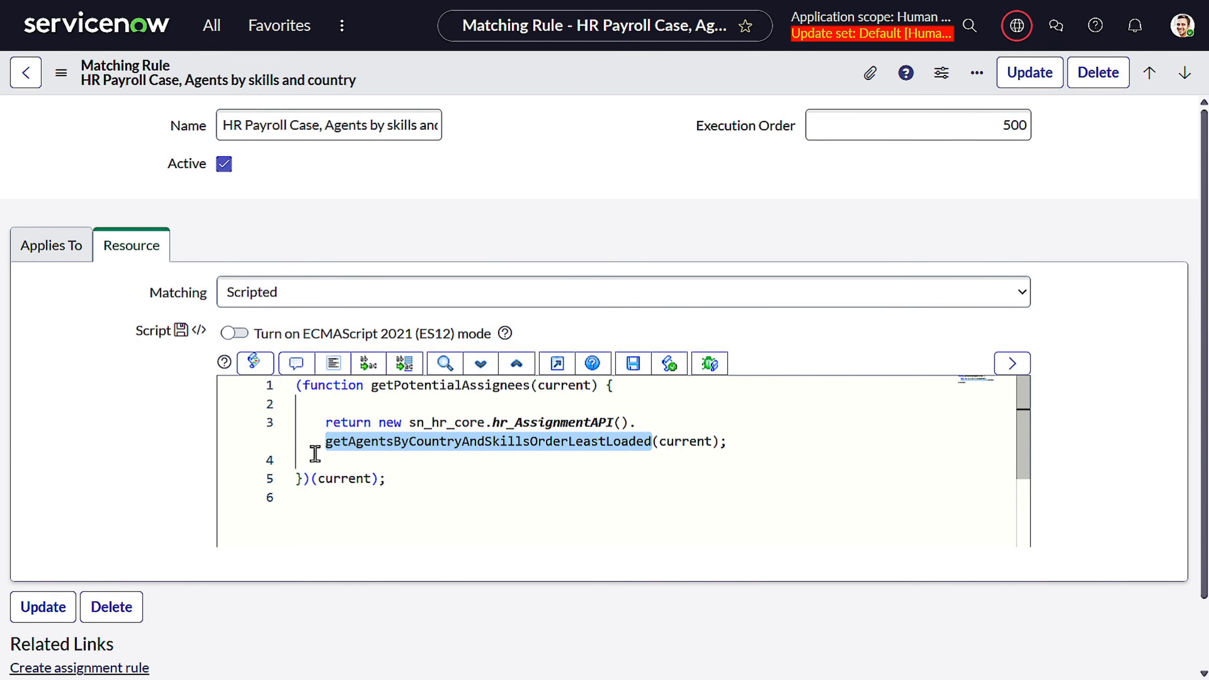
Find the HR Case Management entry for creating a new case and open the case creation form
{"action": "left_click", "coordinate": [233, 30]}
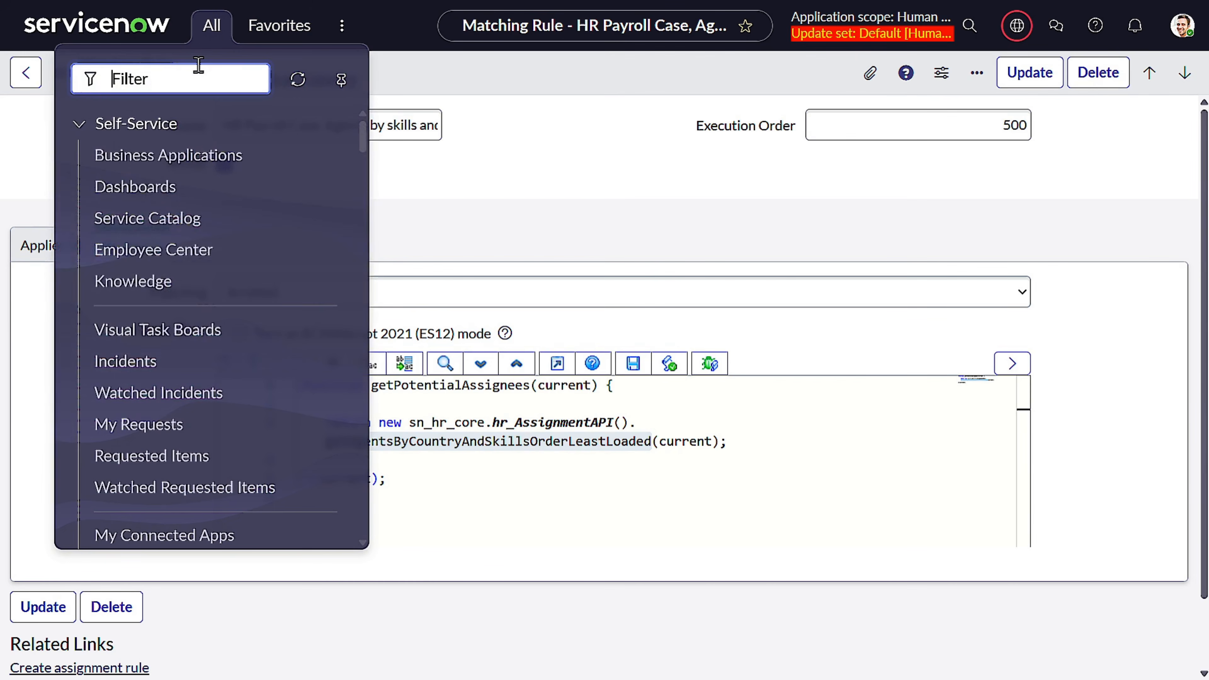
{"action": "type", "text": "create"}
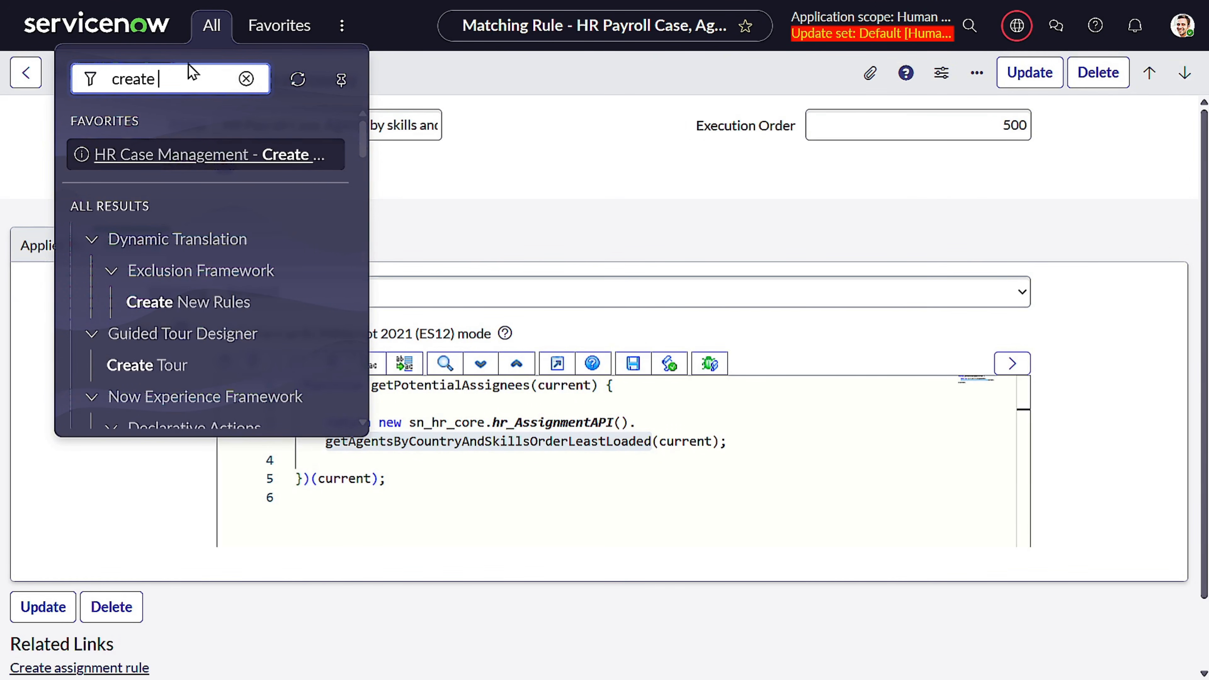
{"action": "type", "text": " new"}
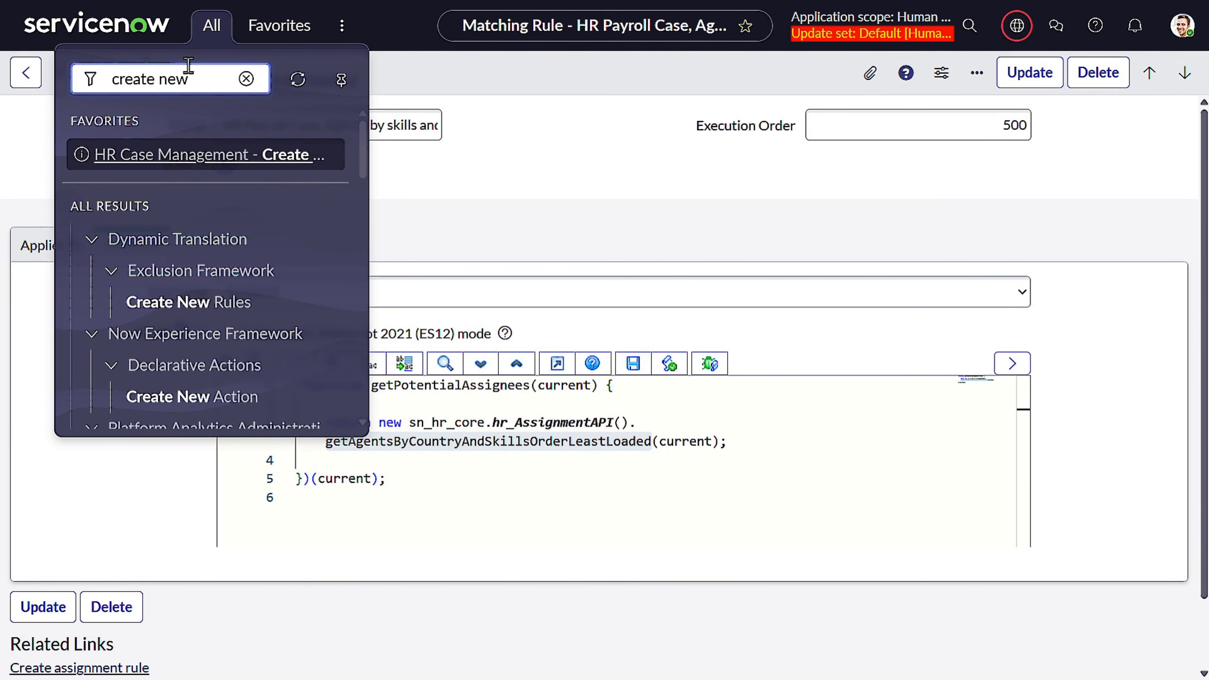
{"action": "scroll", "coordinate": [233, 266], "scroll_direction": "down", "scroll_amount": 5}
{"action": "scroll", "coordinate": [233, 279], "scroll_direction": "down", "scroll_amount": 3}
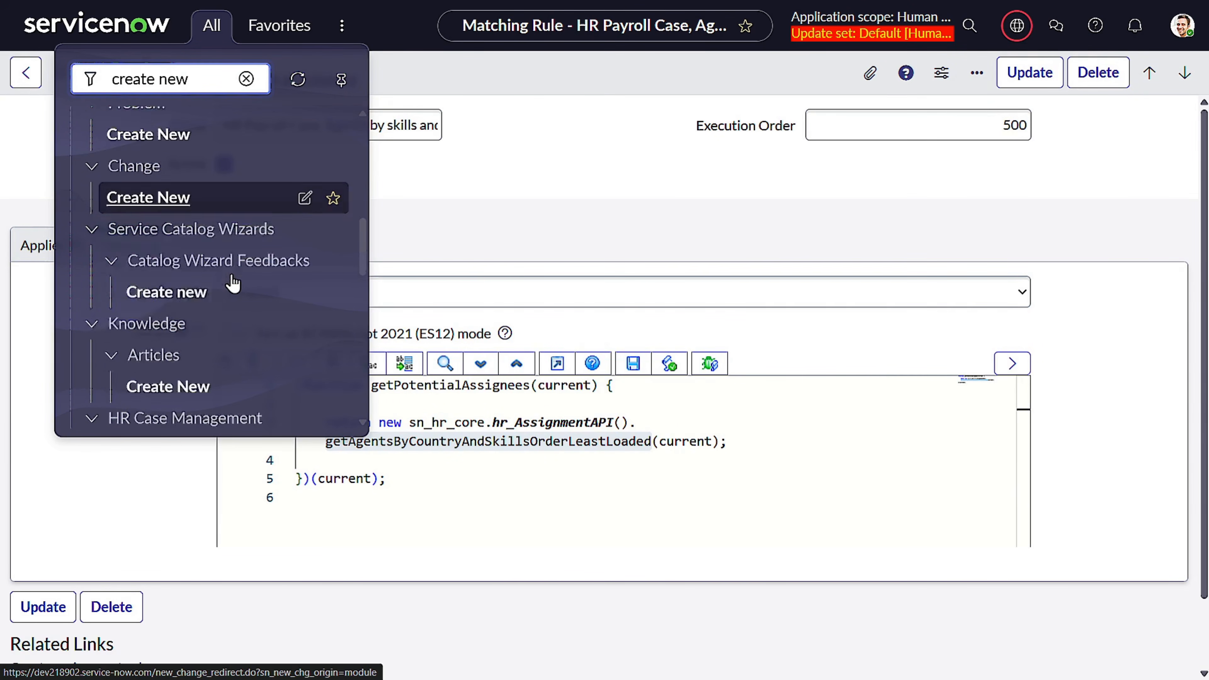
{"action": "left_click", "coordinate": [235, 365]}
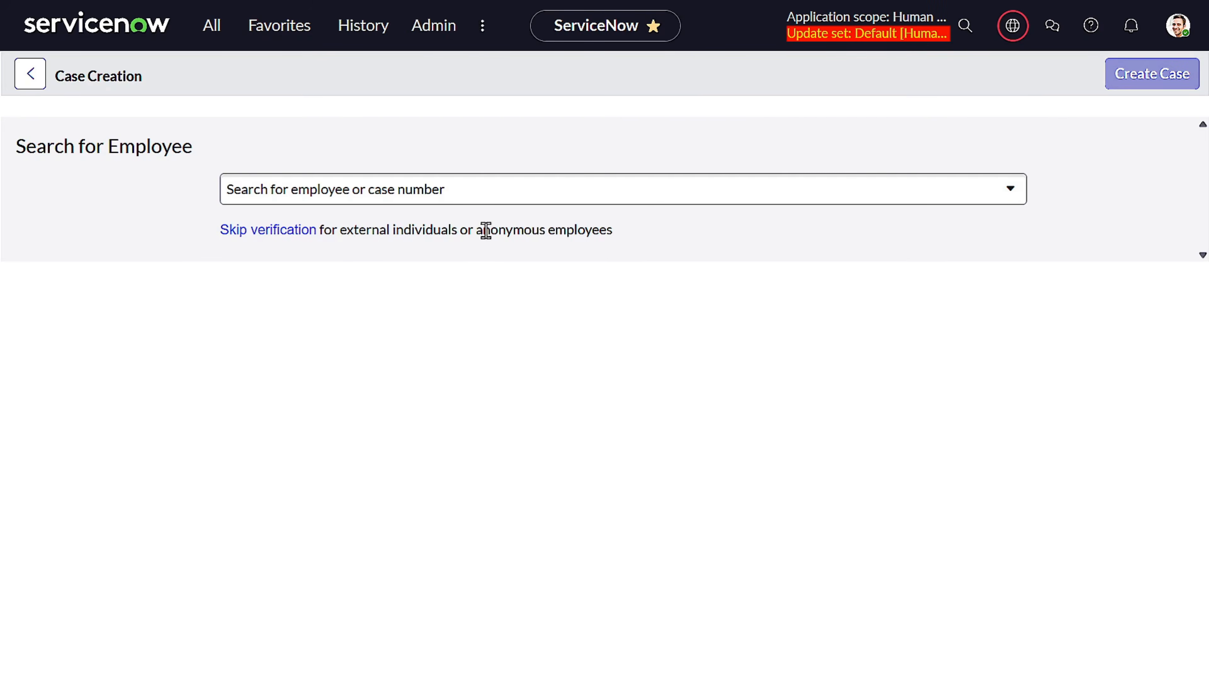
Search for the employee by first name and select them for the new case
{"action": "left_click", "coordinate": [447, 192]}
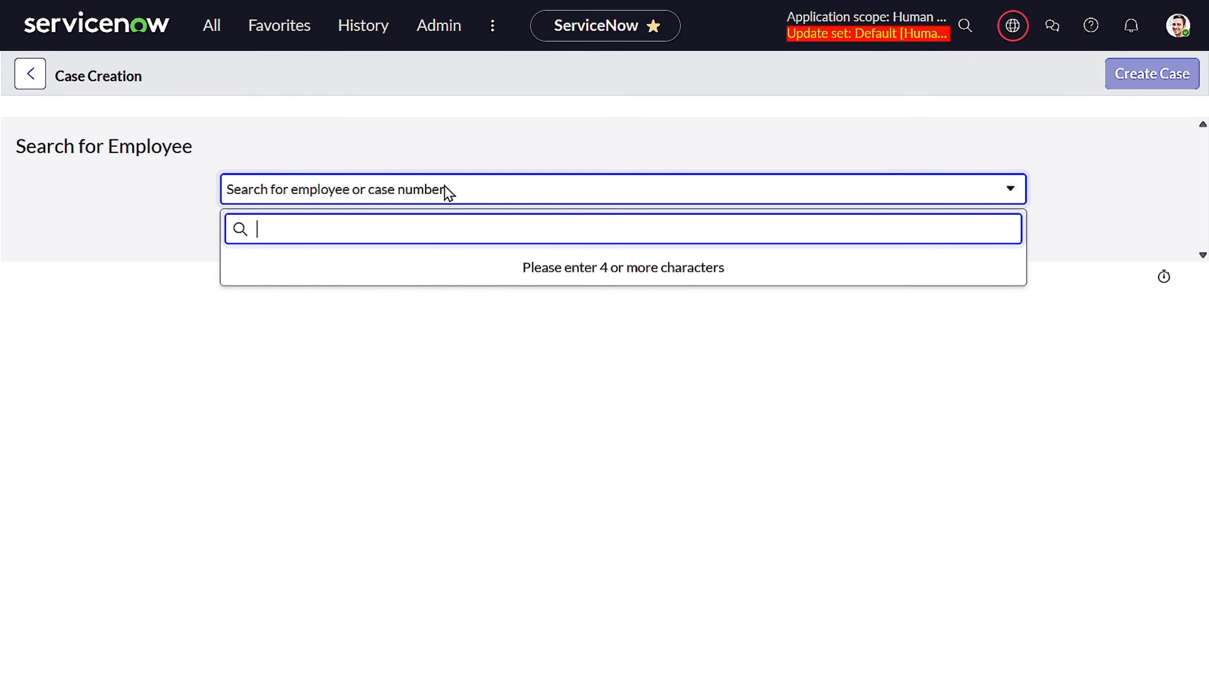
{"action": "type", "text": "able"}
{"action": "key", "text": "BackSpace"}
{"action": "key", "text": "BackSpace"}
{"action": "type", "text": "el"}
{"action": "left_click", "coordinate": [331, 312]}
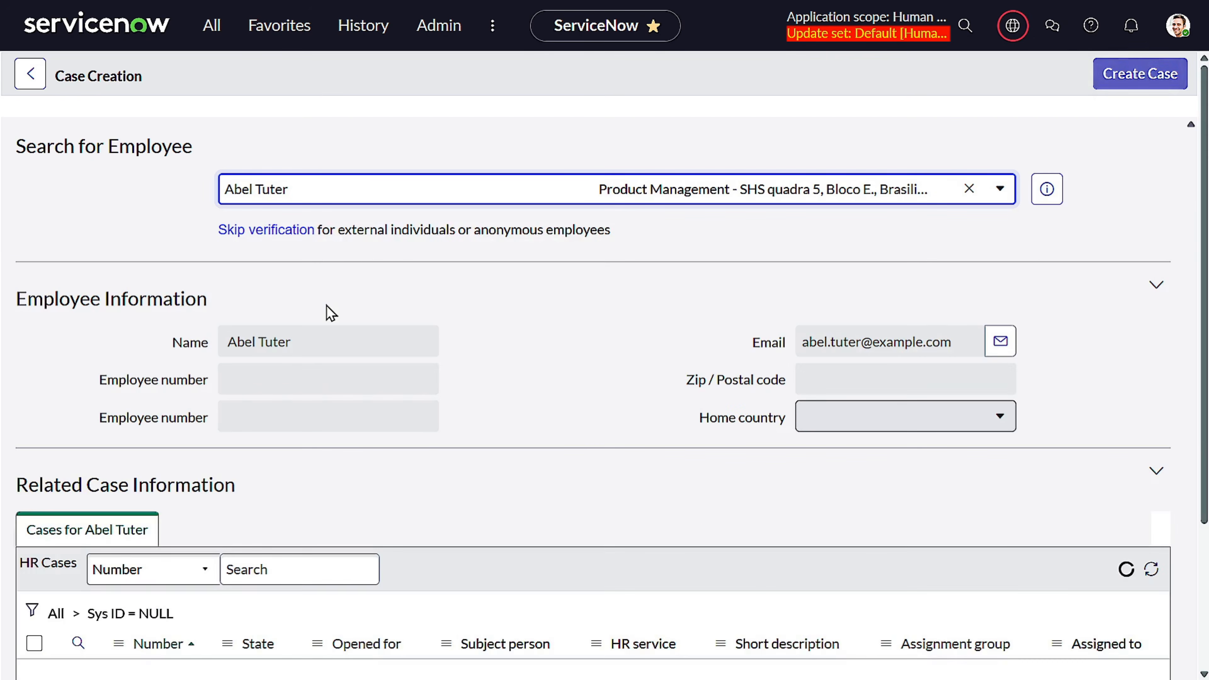
Find the payroll services and set the new case's HR service to Payroll Discrepancy
{"action": "scroll", "coordinate": [429, 395], "scroll_direction": "down", "scroll_amount": 5}
{"action": "left_click", "coordinate": [921, 214]}
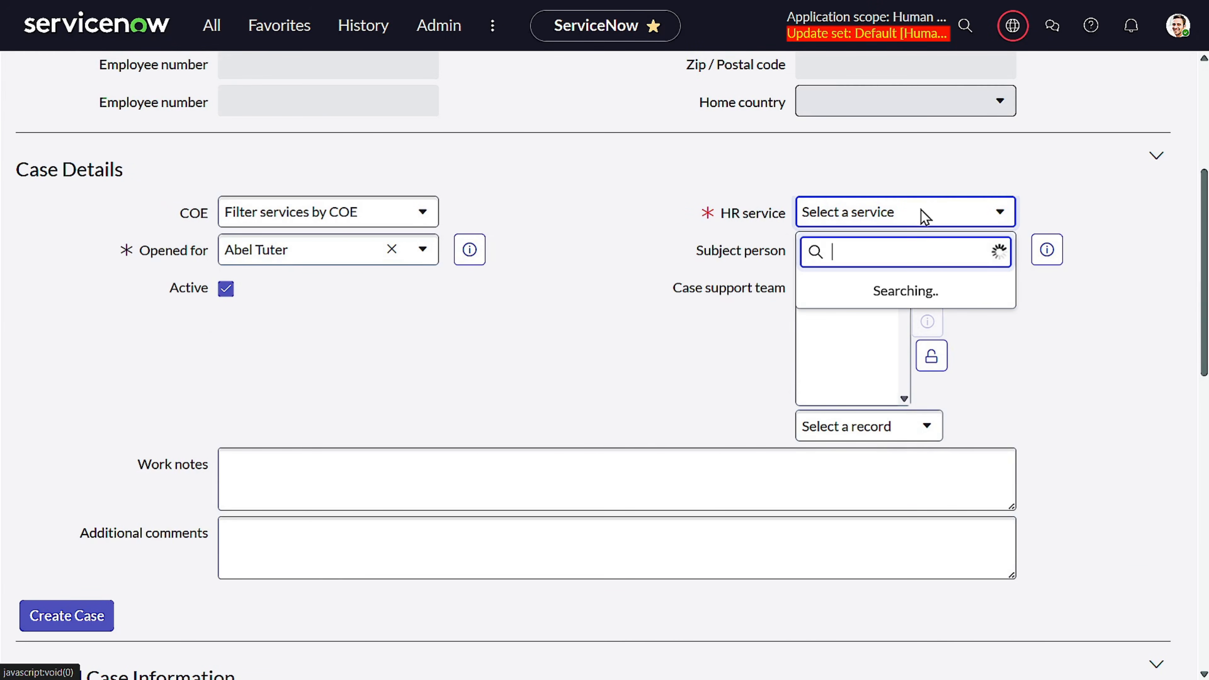
{"action": "type", "text": "pa"}
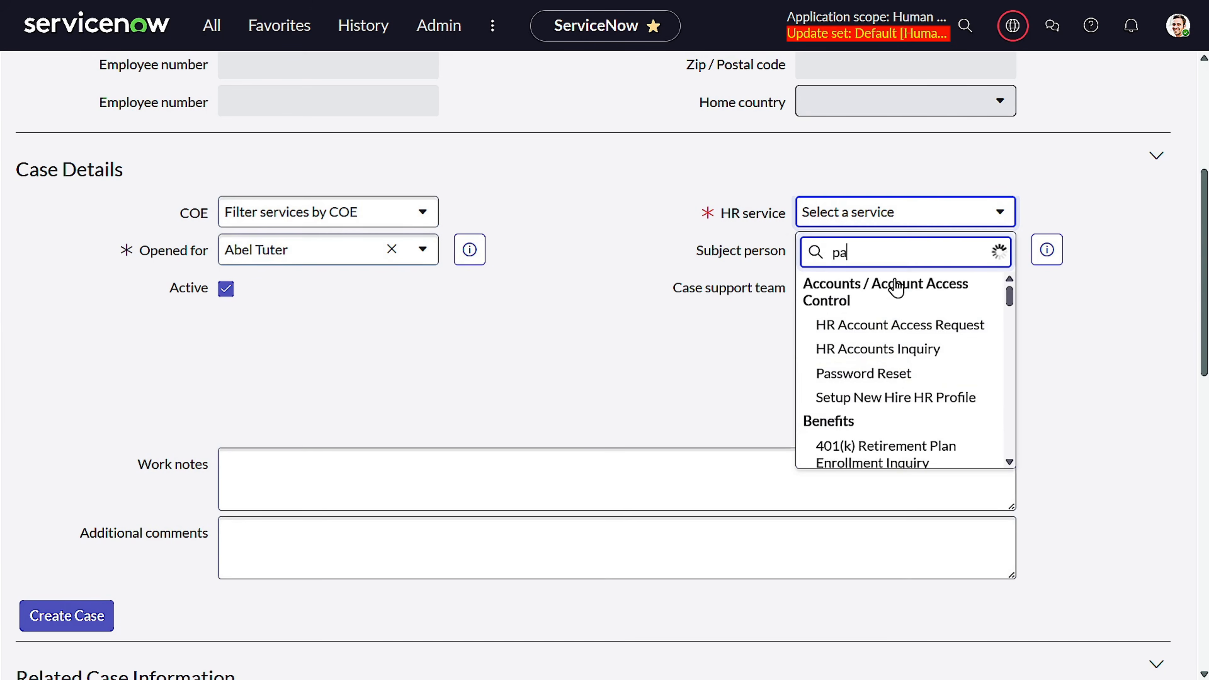
{"action": "type", "text": "y"}
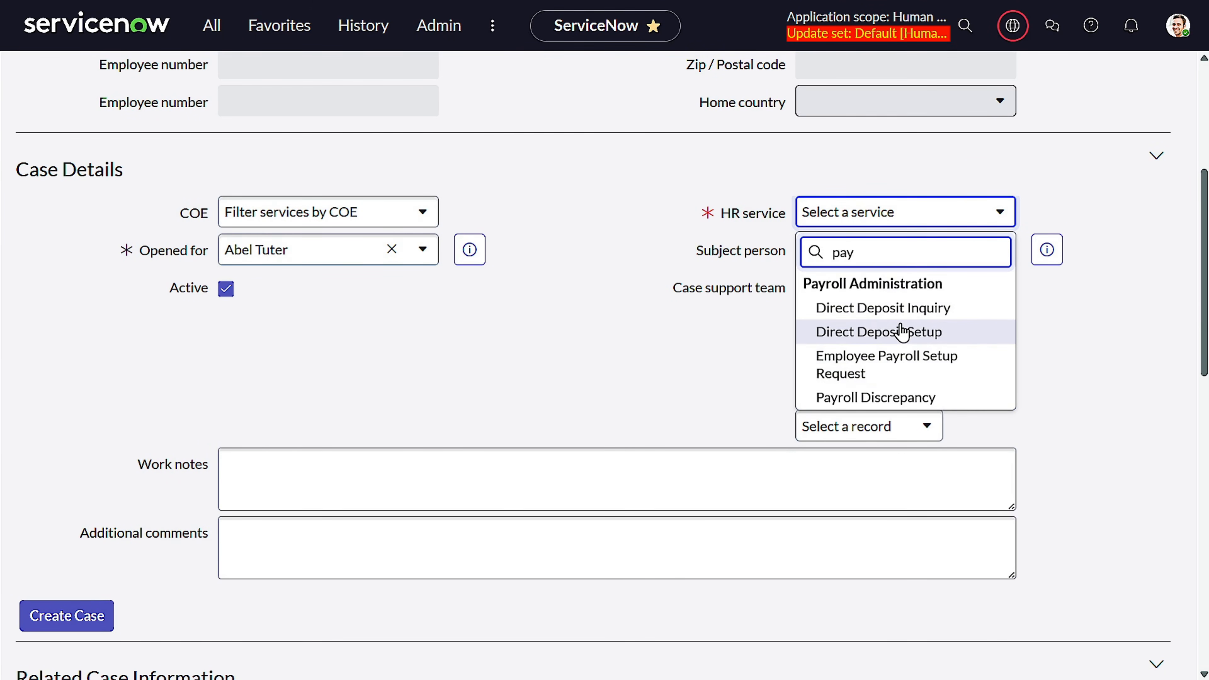
{"action": "scroll", "coordinate": [904, 332], "scroll_direction": "down", "scroll_amount": 1}
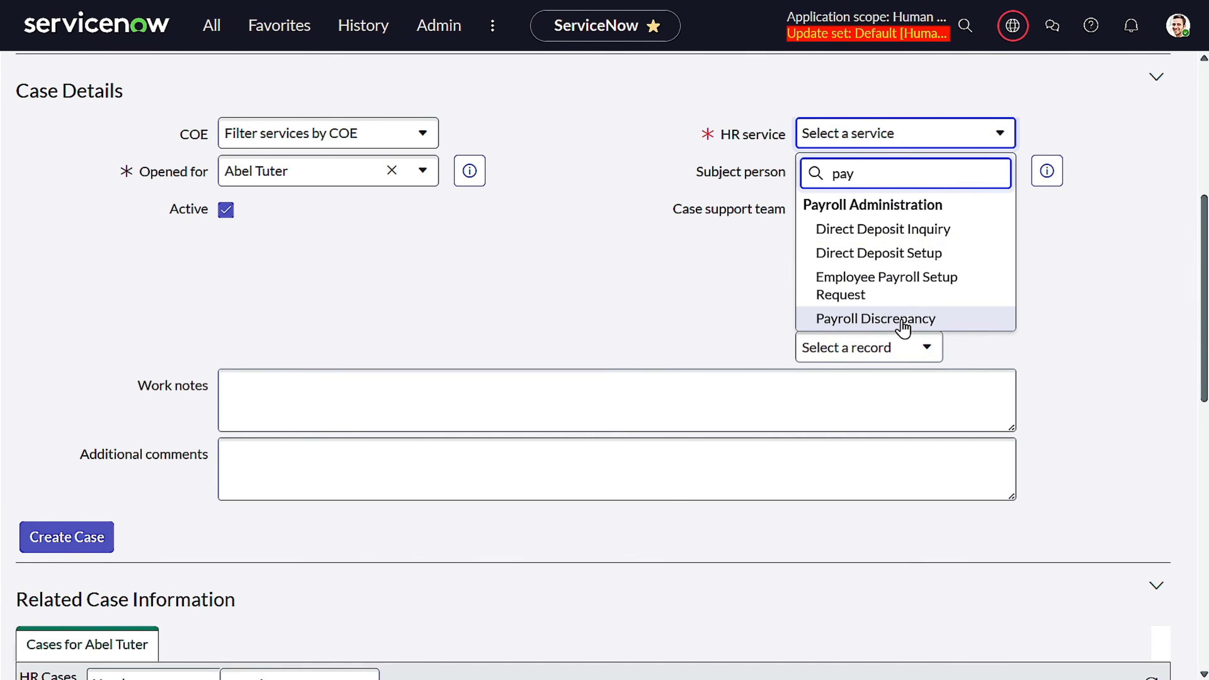
{"action": "left_click", "coordinate": [903, 320]}
Create the payroll discrepancy case and examine its assignment group and skills
{"action": "scroll", "coordinate": [376, 430], "scroll_direction": "down", "scroll_amount": 4}
{"action": "scroll", "coordinate": [243, 405], "scroll_direction": "up", "scroll_amount": 5}
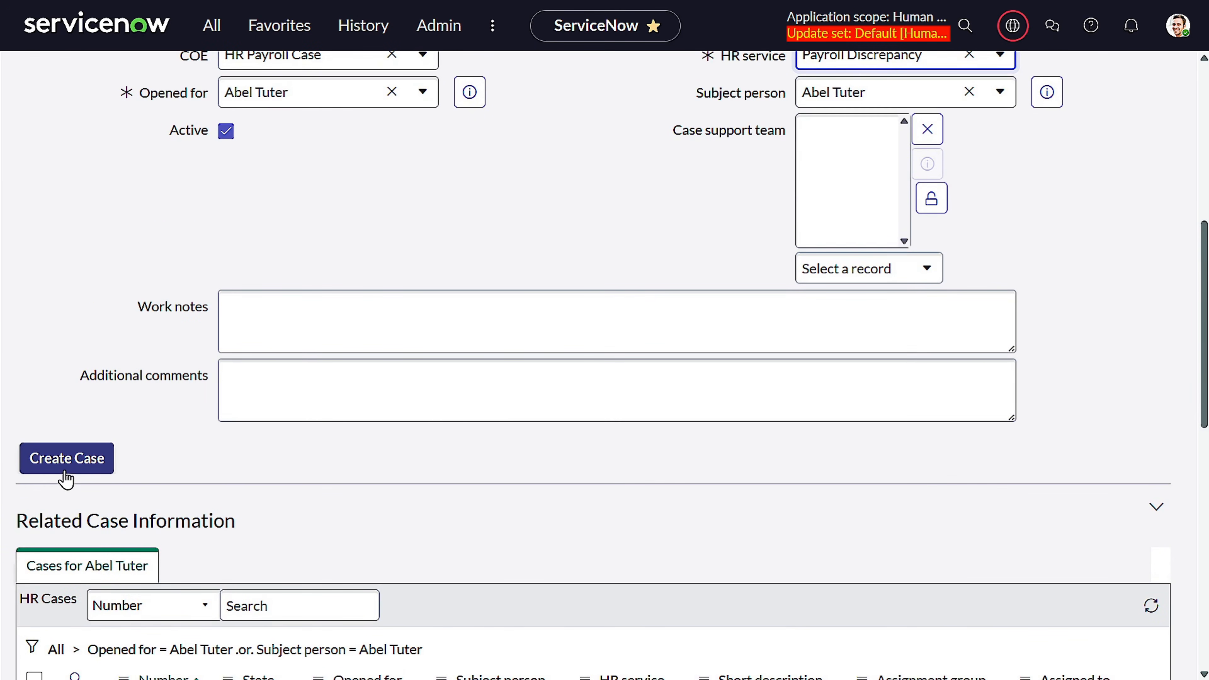
{"action": "left_click", "coordinate": [66, 469]}
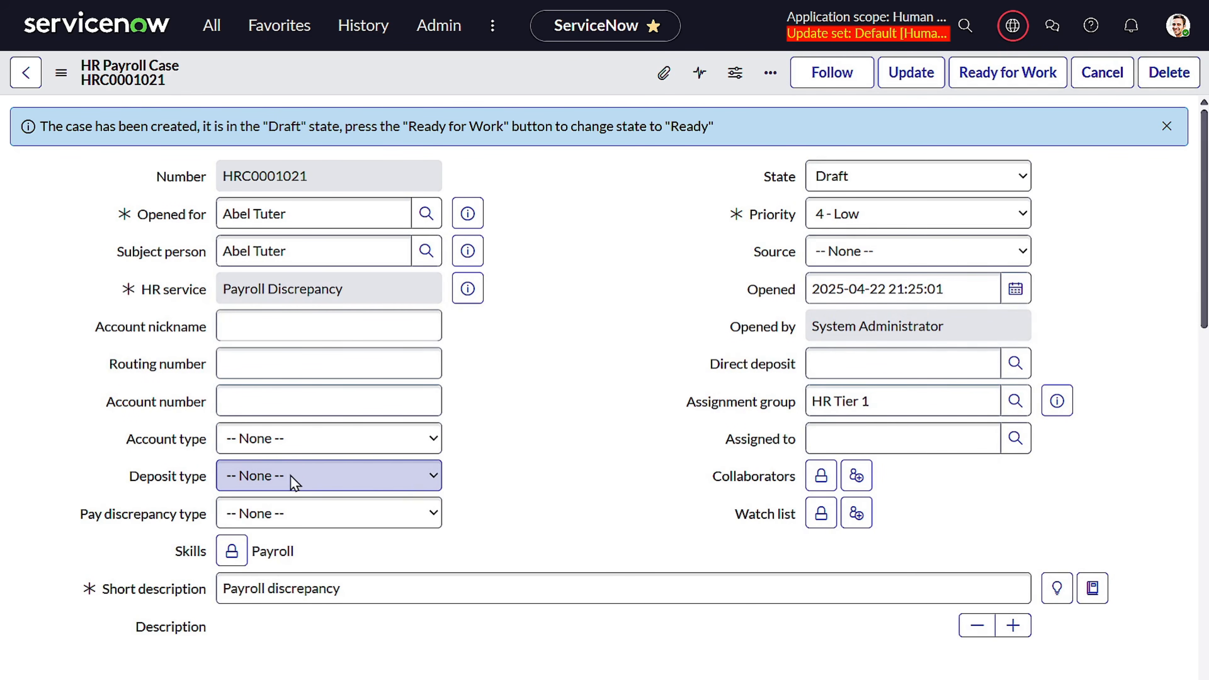
{"action": "left_click_drag", "start_coordinate": [922, 396], "coordinate": [761, 415]}
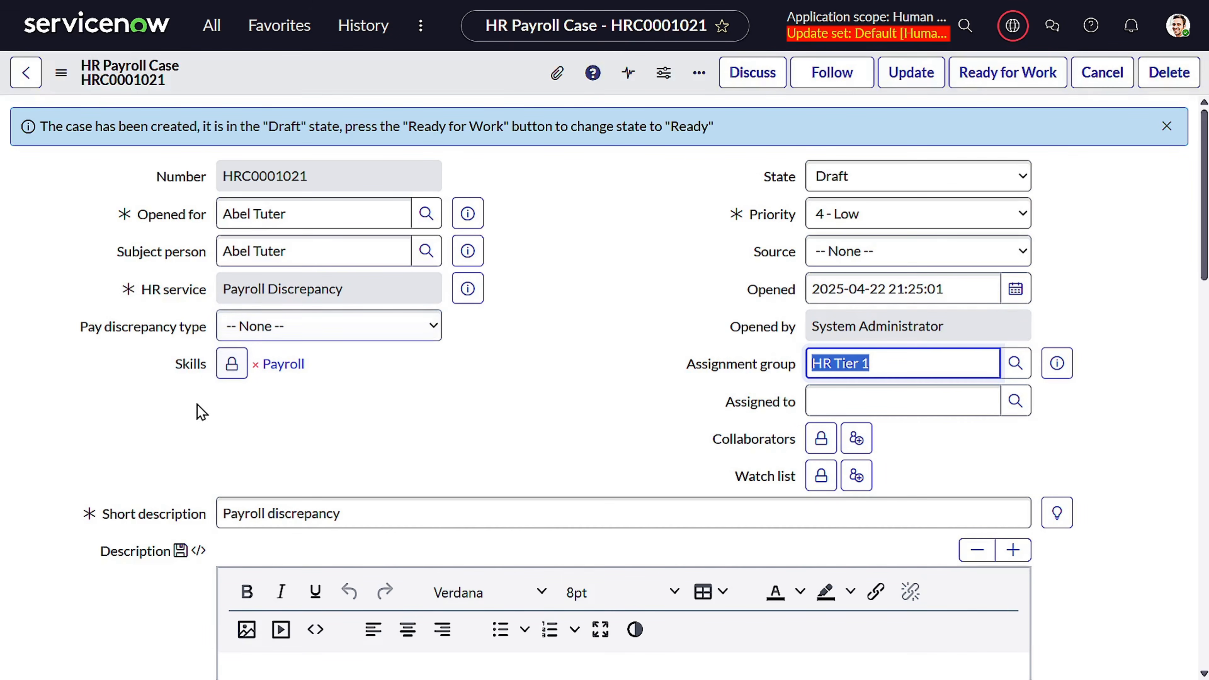
{"action": "left_click", "coordinate": [328, 376]}
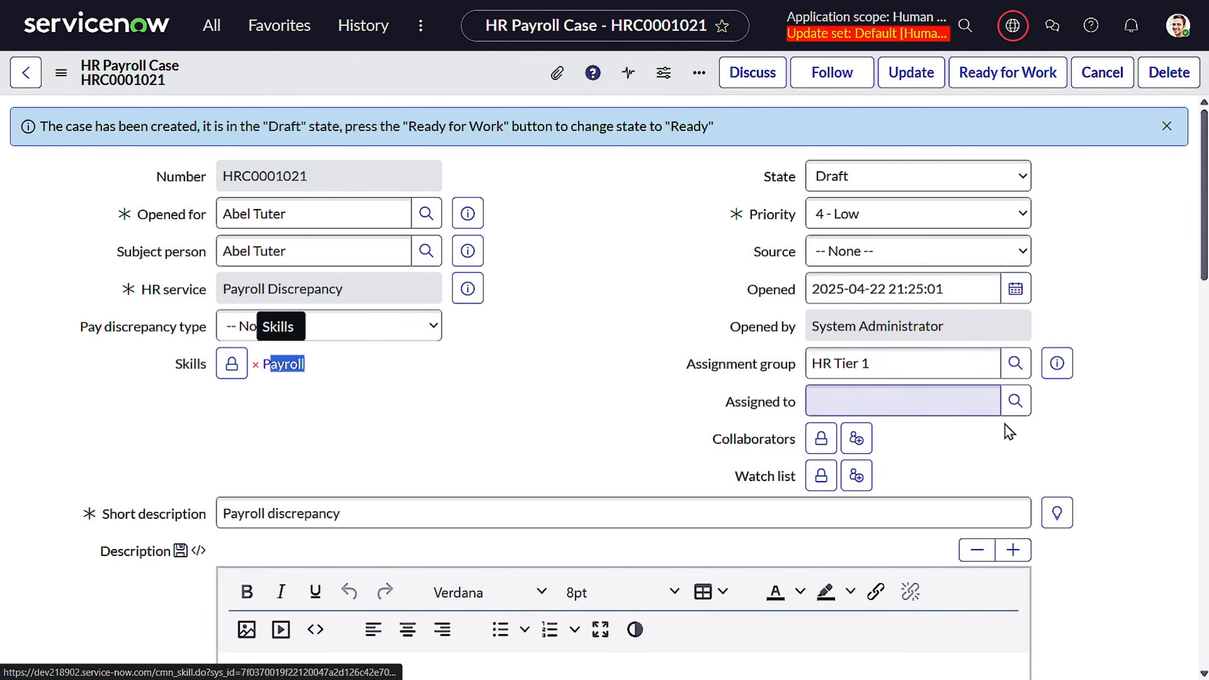
Open the case's assignment group record, list its members and open their user records in separate browser tabs
{"action": "left_click", "coordinate": [1058, 364]}
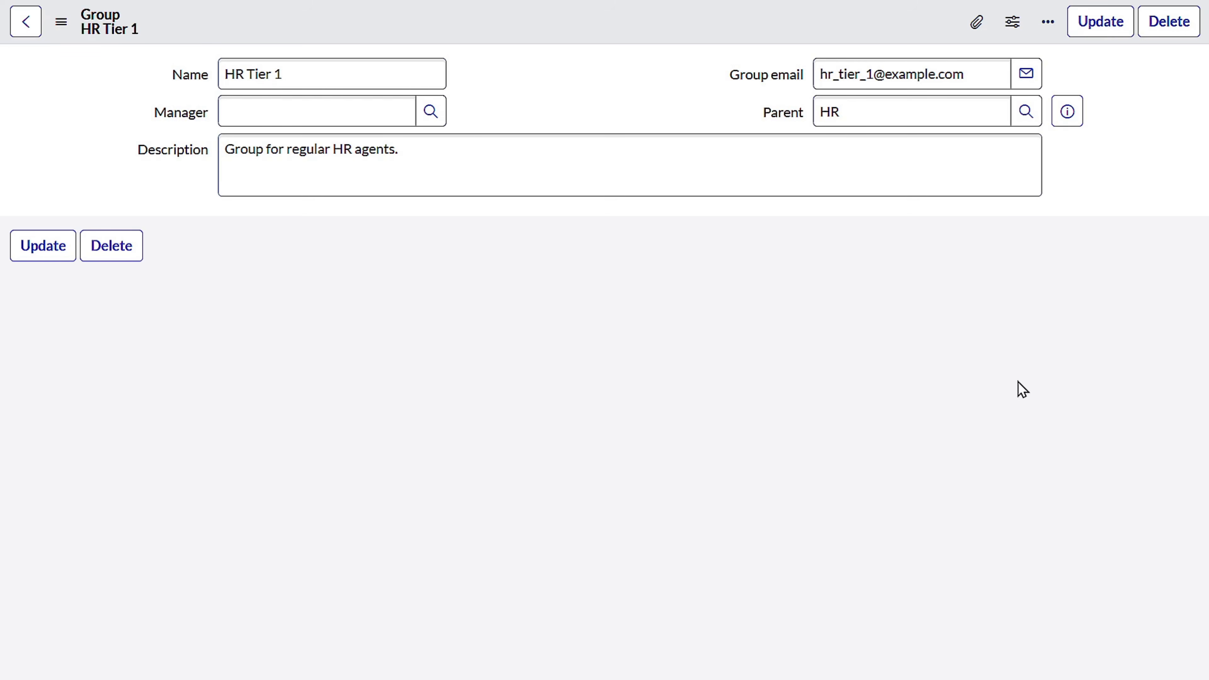
{"action": "left_click", "coordinate": [187, 309]}
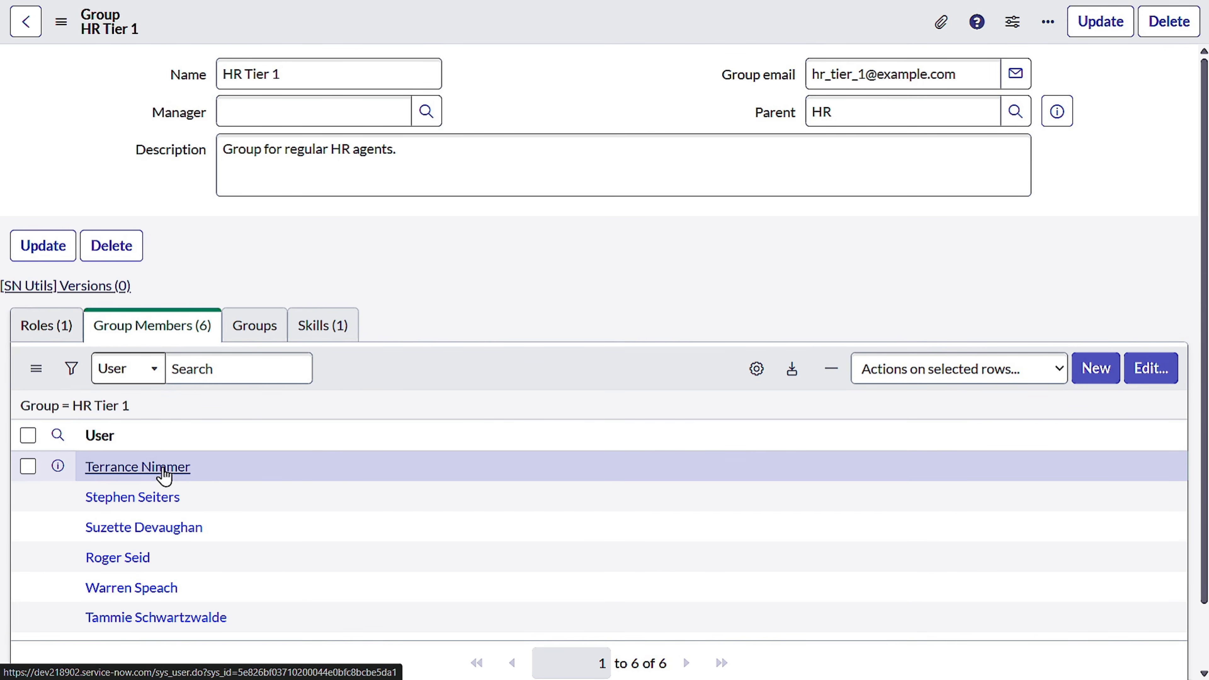
{"action": "left_click", "coordinate": [157, 500]}
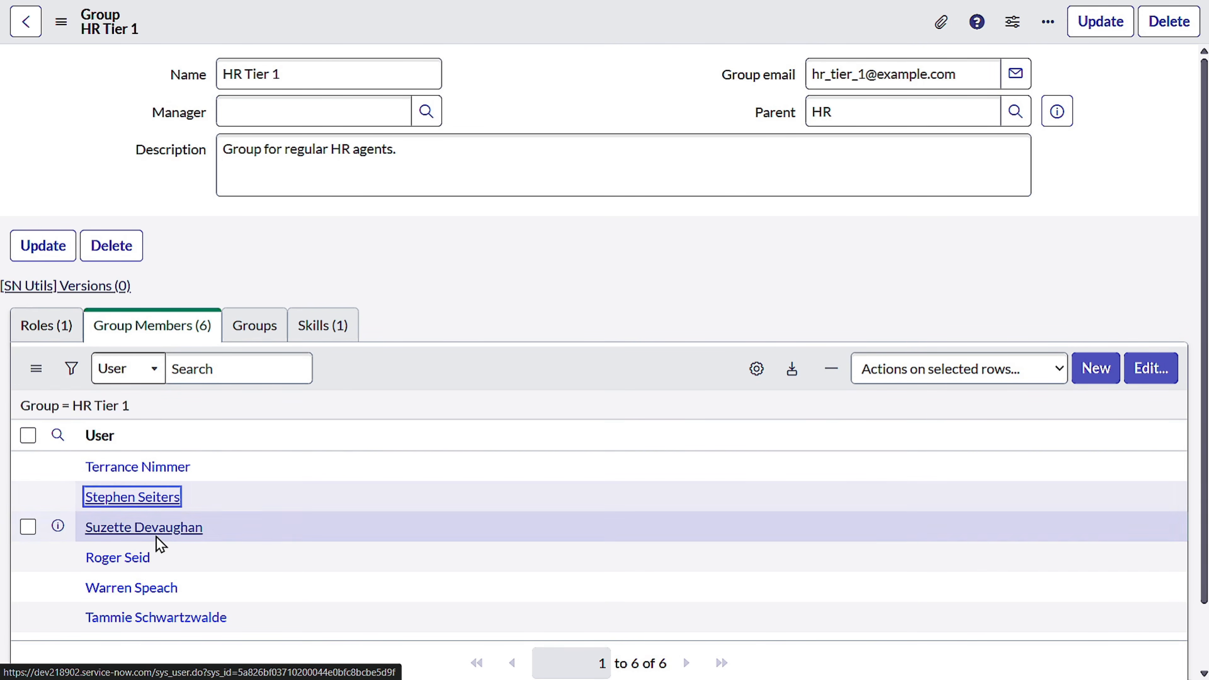
{"action": "left_click", "coordinate": [138, 557]}
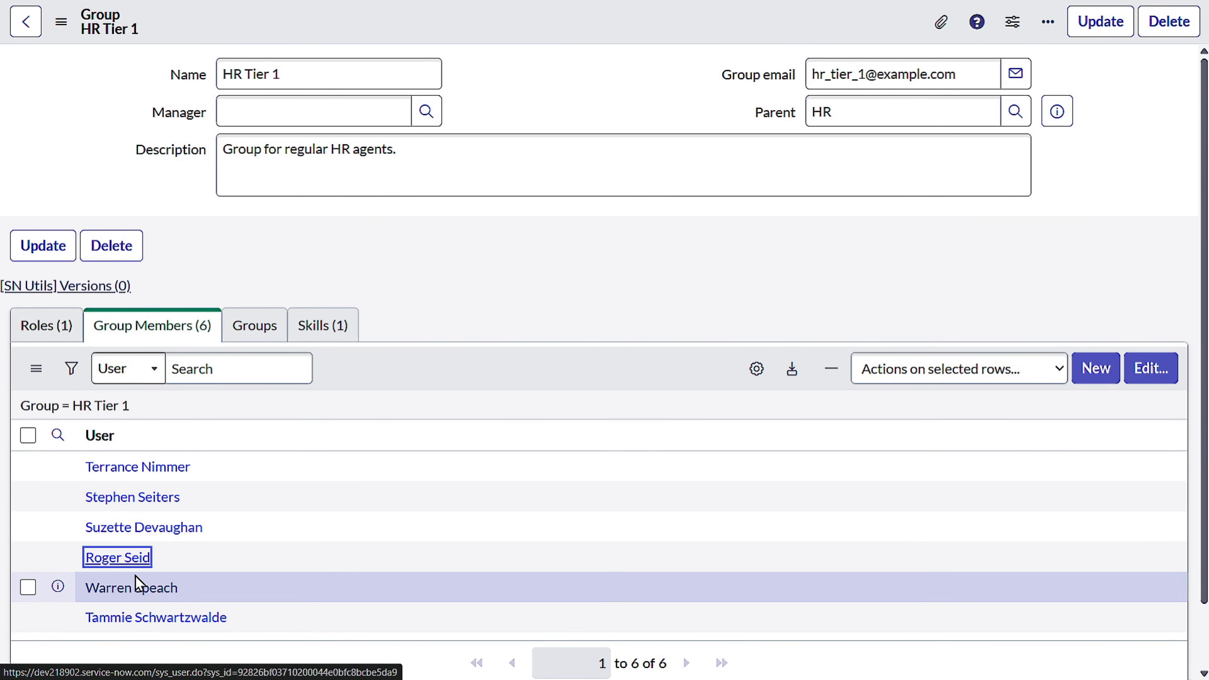
{"action": "left_click", "coordinate": [149, 619]}
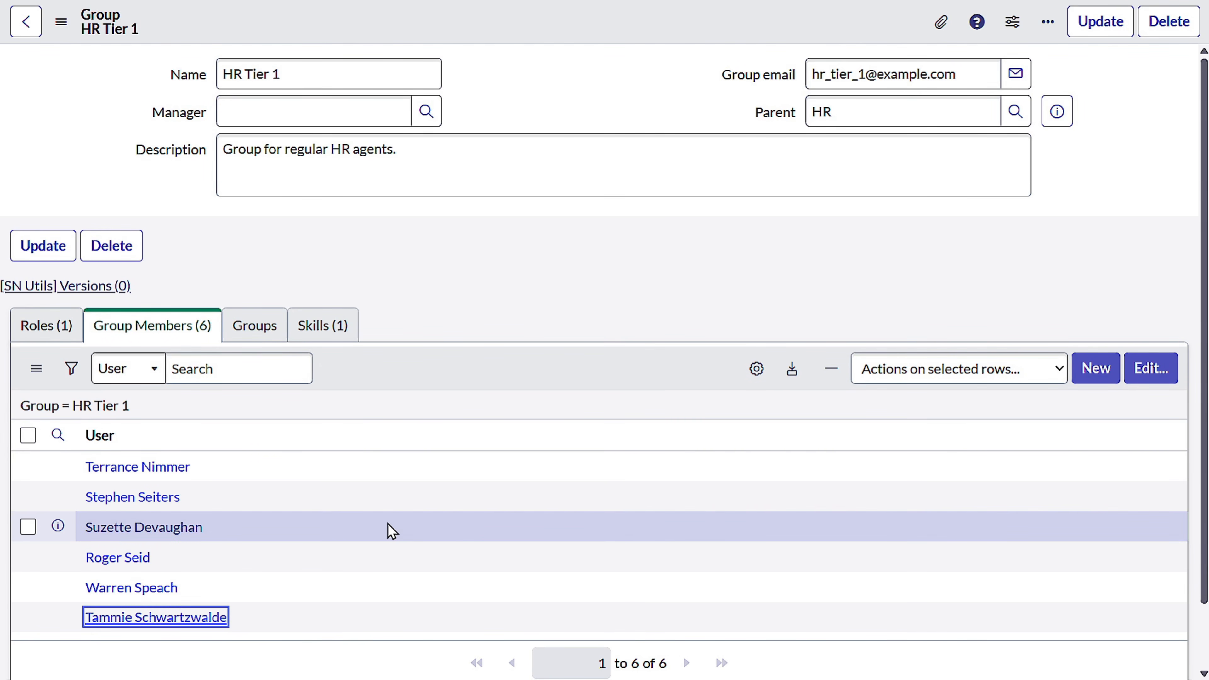
Leave full-screen view, switch to the first group member's user record and examine the assigned skills
{"action": "key", "text": "F11"}
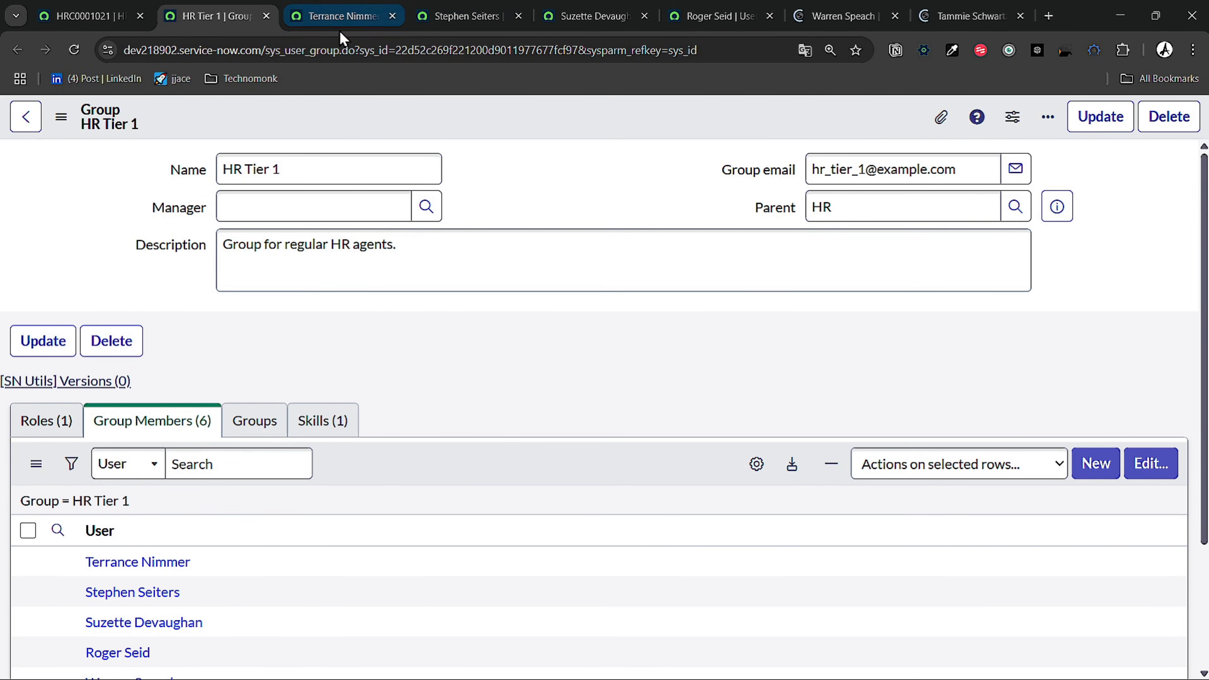
{"action": "left_click", "coordinate": [341, 20]}
{"action": "scroll", "coordinate": [373, 346], "scroll_direction": "down", "scroll_amount": 6}
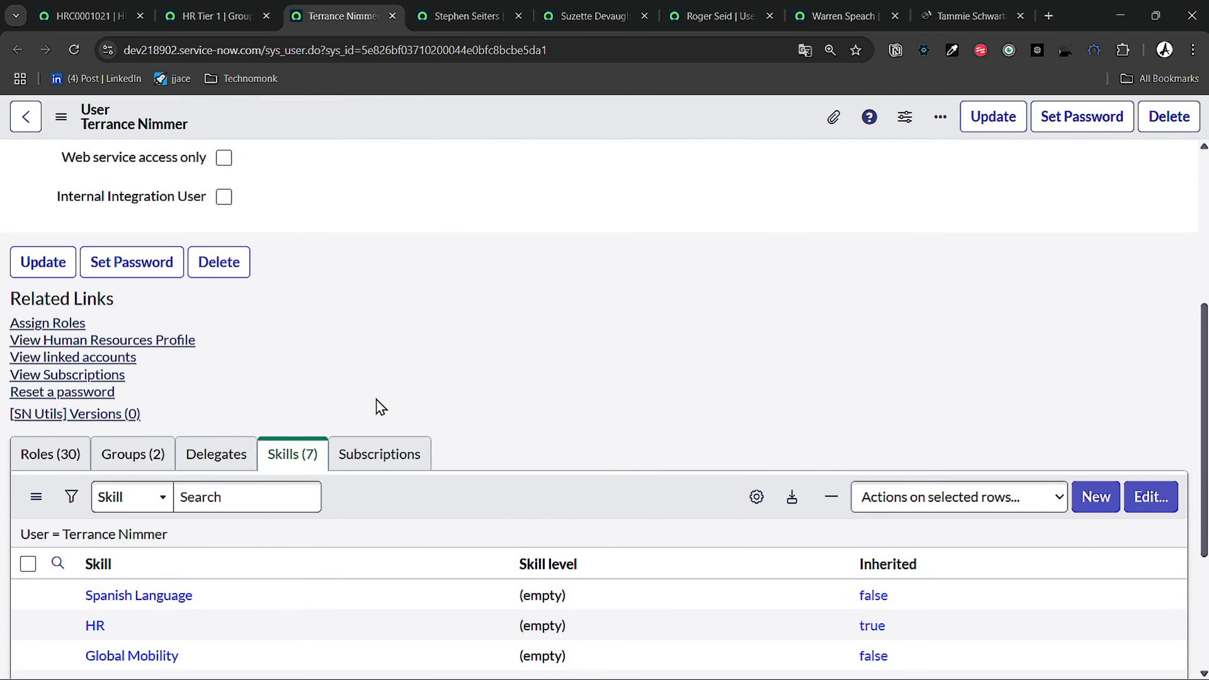
{"action": "scroll", "coordinate": [378, 405], "scroll_direction": "down", "scroll_amount": 5}
{"action": "scroll", "coordinate": [332, 398], "scroll_direction": "up", "scroll_amount": 10}
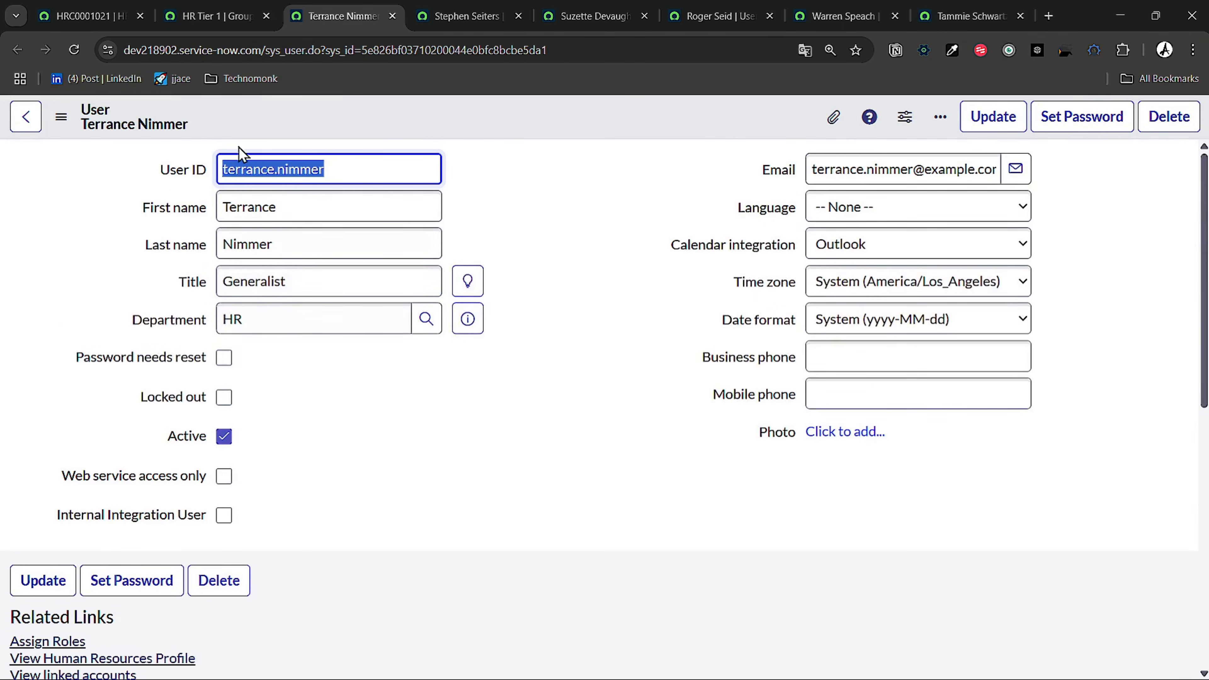
Examine the skills assigned to the first and second HR Tier 1 group members in their user records
{"action": "left_click", "coordinate": [264, 175]}
{"action": "left_click", "coordinate": [265, 206]}
{"action": "scroll", "coordinate": [478, 386], "scroll_direction": "down", "scroll_amount": 6}
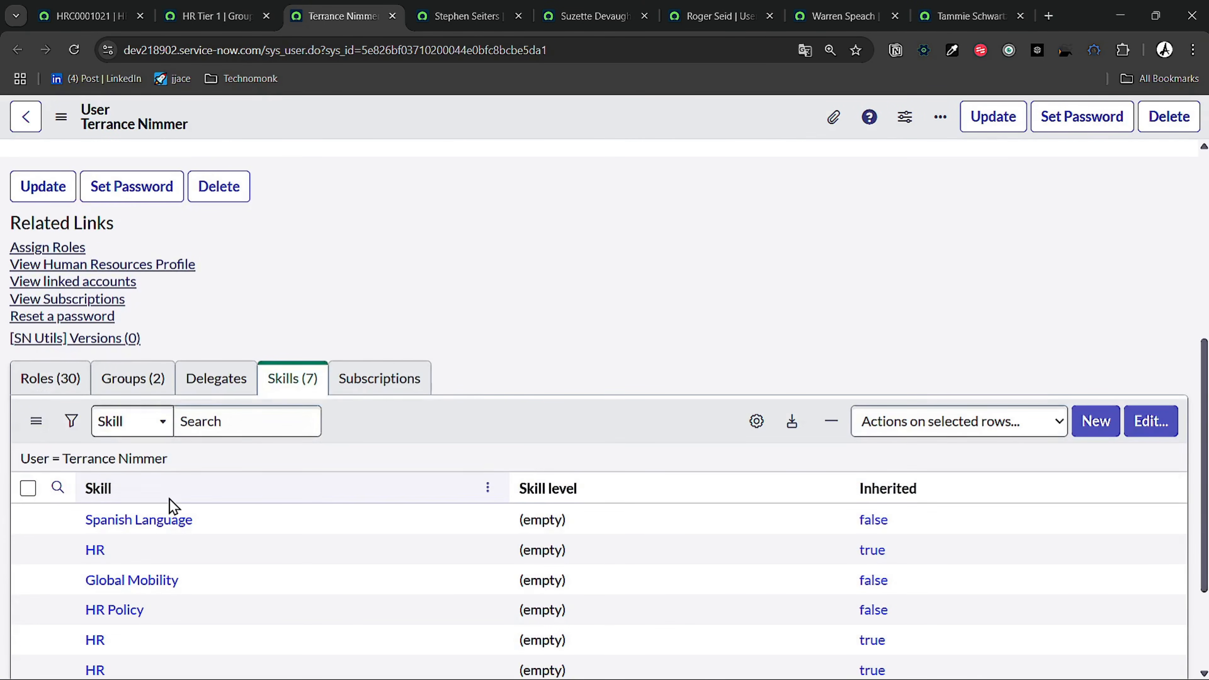
{"action": "scroll", "coordinate": [170, 506], "scroll_direction": "down", "scroll_amount": 3}
{"action": "left_click", "coordinate": [464, 16]}
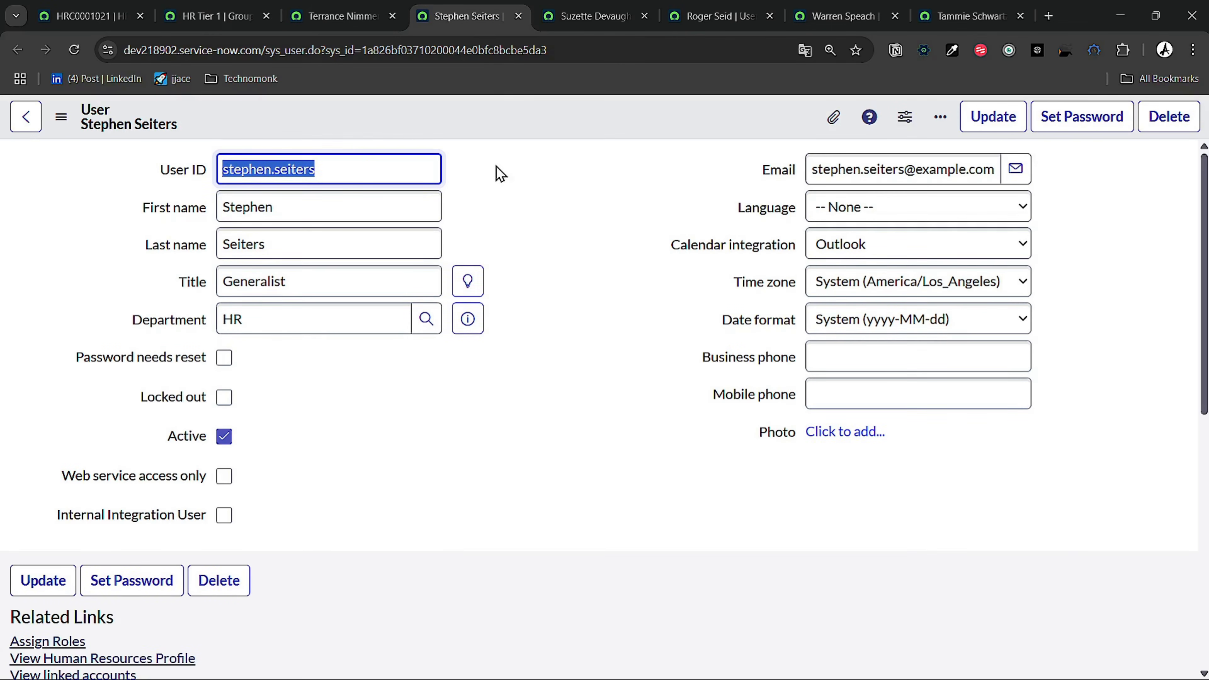
{"action": "scroll", "coordinate": [467, 263], "scroll_direction": "down", "scroll_amount": 7}
{"action": "scroll", "coordinate": [467, 263], "scroll_direction": "down", "scroll_amount": 3}
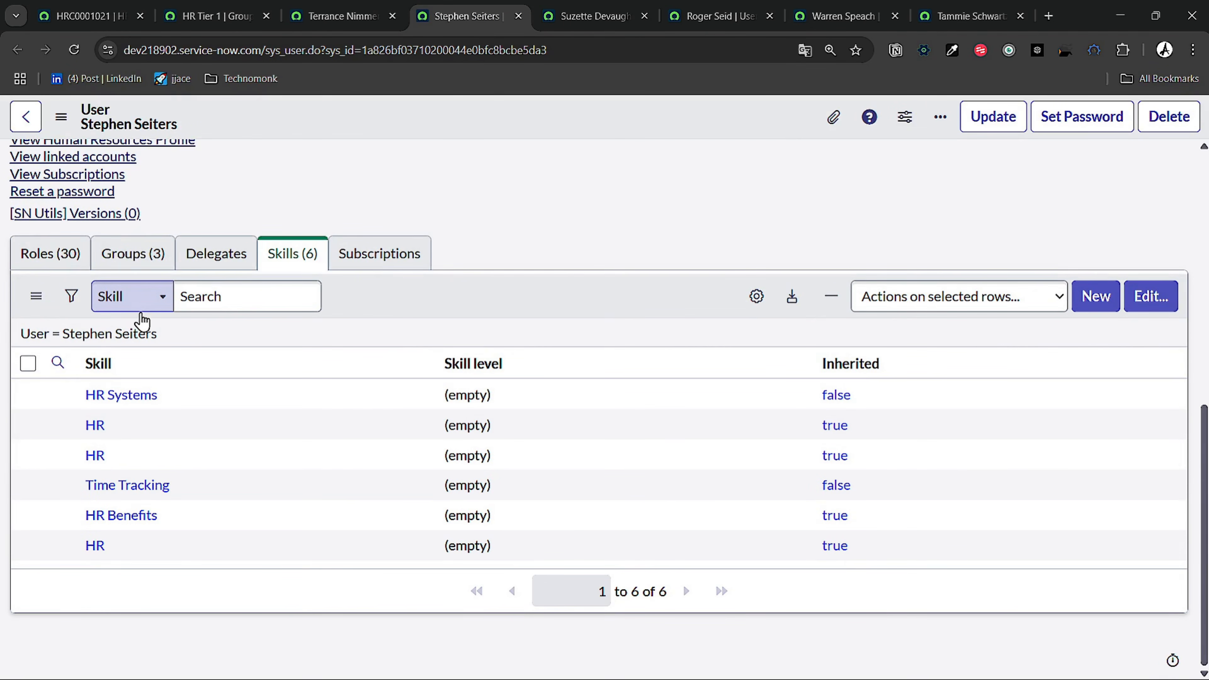
Switch to the third and fourth group members' user records and examine their assigned skills
{"action": "left_click", "coordinate": [595, 15]}
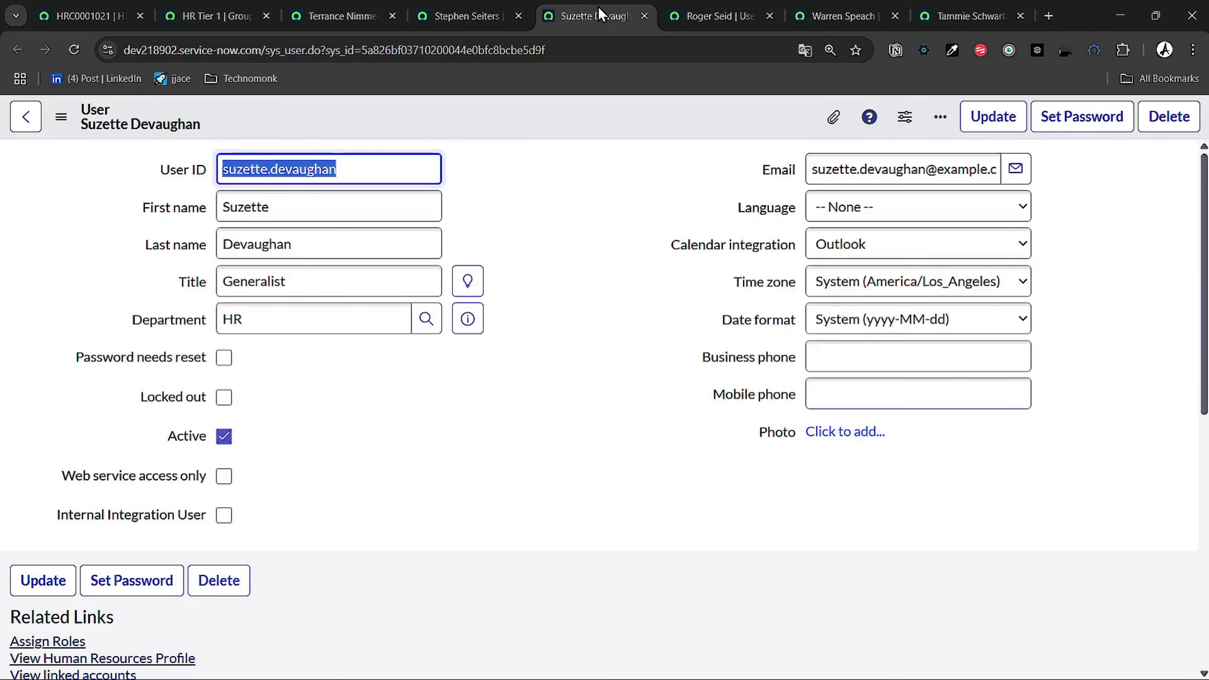
{"action": "scroll", "coordinate": [339, 378], "scroll_direction": "down", "scroll_amount": 8}
{"action": "scroll", "coordinate": [339, 379], "scroll_direction": "down", "scroll_amount": 1}
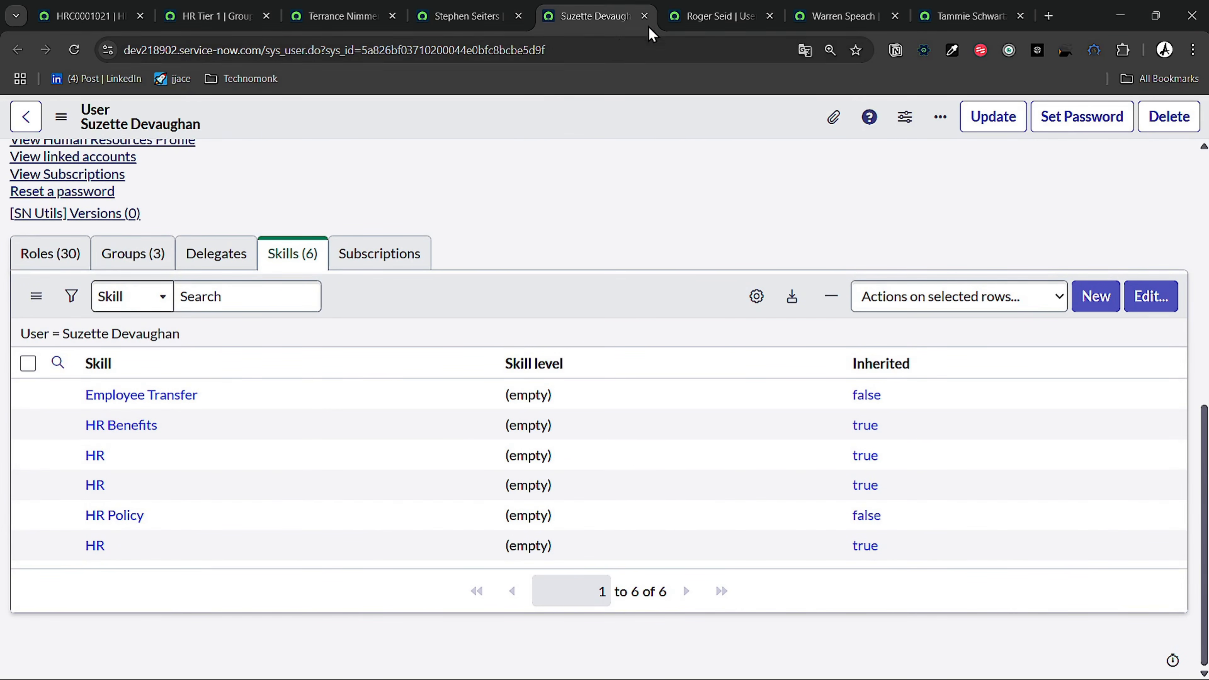
{"action": "left_click", "coordinate": [704, 16]}
{"action": "scroll", "coordinate": [324, 337], "scroll_direction": "down", "scroll_amount": 10}
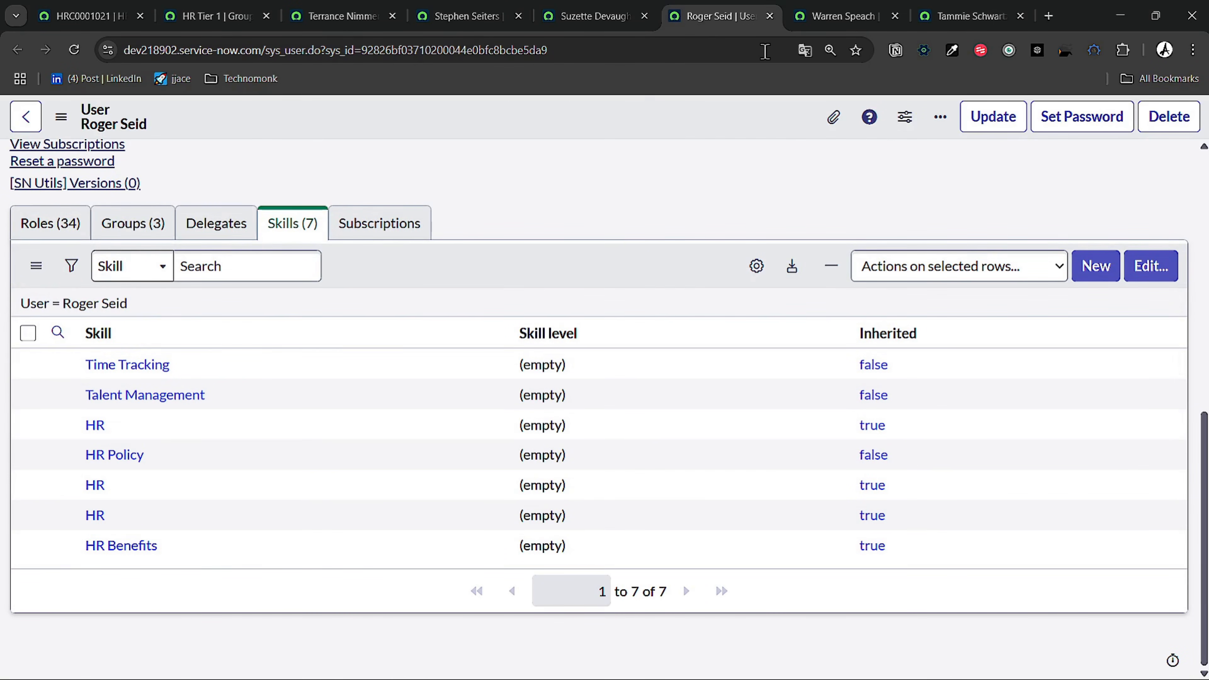
Switch to the fifth and sixth group members' user records and check their skills for Payroll
{"action": "left_click", "coordinate": [840, 14]}
{"action": "scroll", "coordinate": [378, 200], "scroll_direction": "down", "scroll_amount": 10}
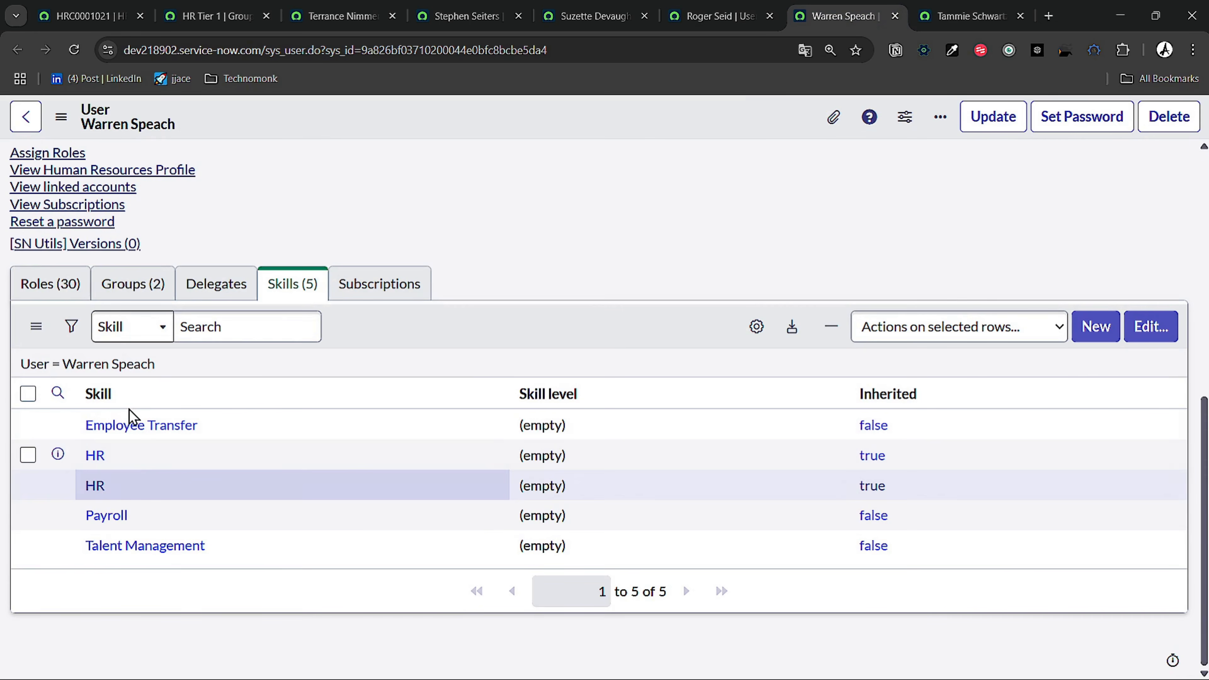
{"action": "left_click", "coordinate": [98, 524]}
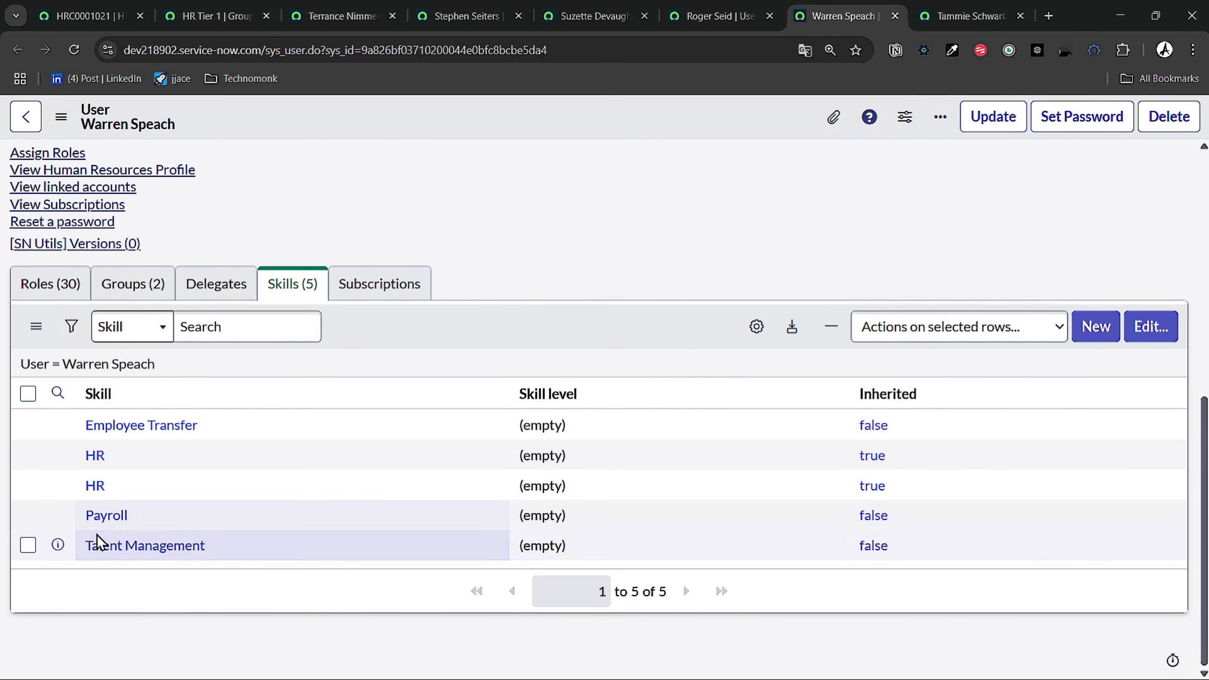
{"action": "left_click", "coordinate": [967, 16]}
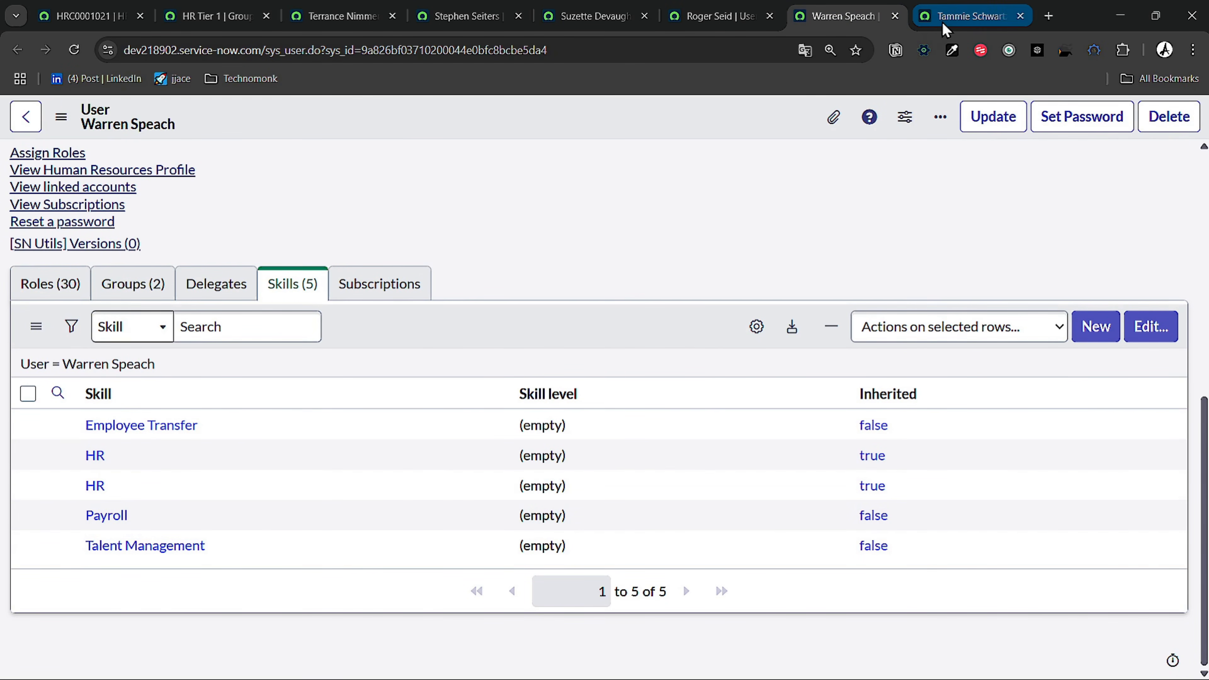
{"action": "scroll", "coordinate": [476, 285], "scroll_direction": "down", "scroll_amount": 10}
{"action": "left_click", "coordinate": [172, 556]}
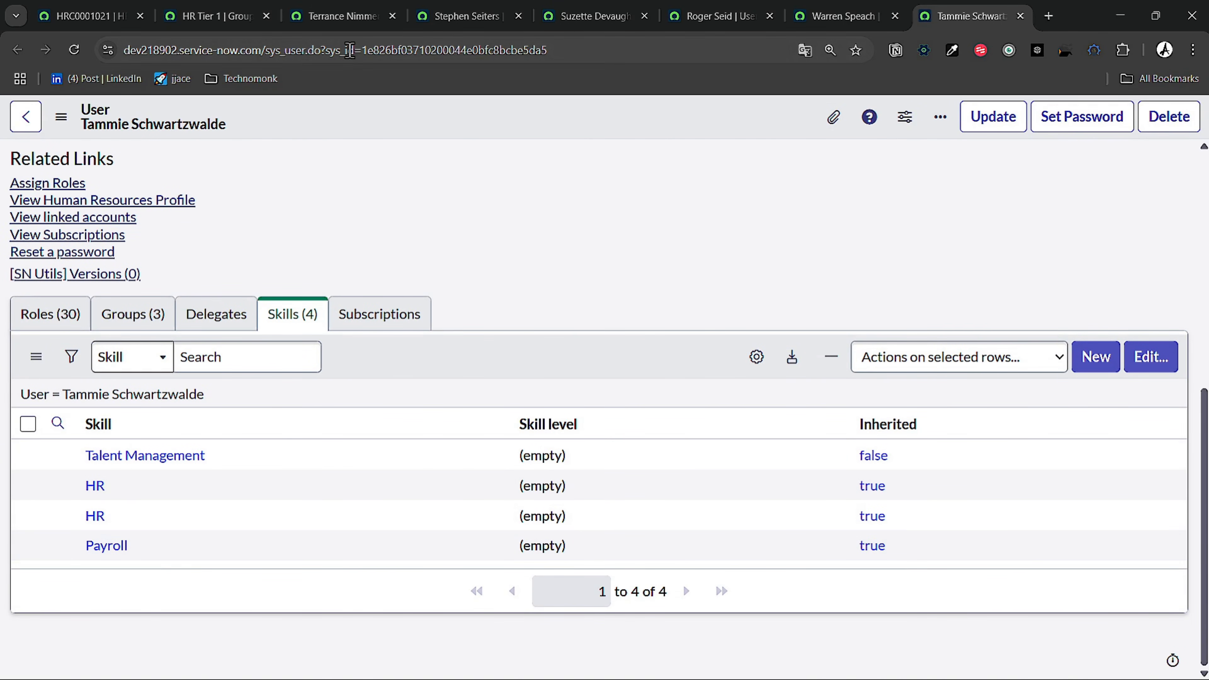
Return to the payroll case, dismiss the group preview and close all browser tabs opened after it
{"action": "left_click", "coordinate": [229, 26]}
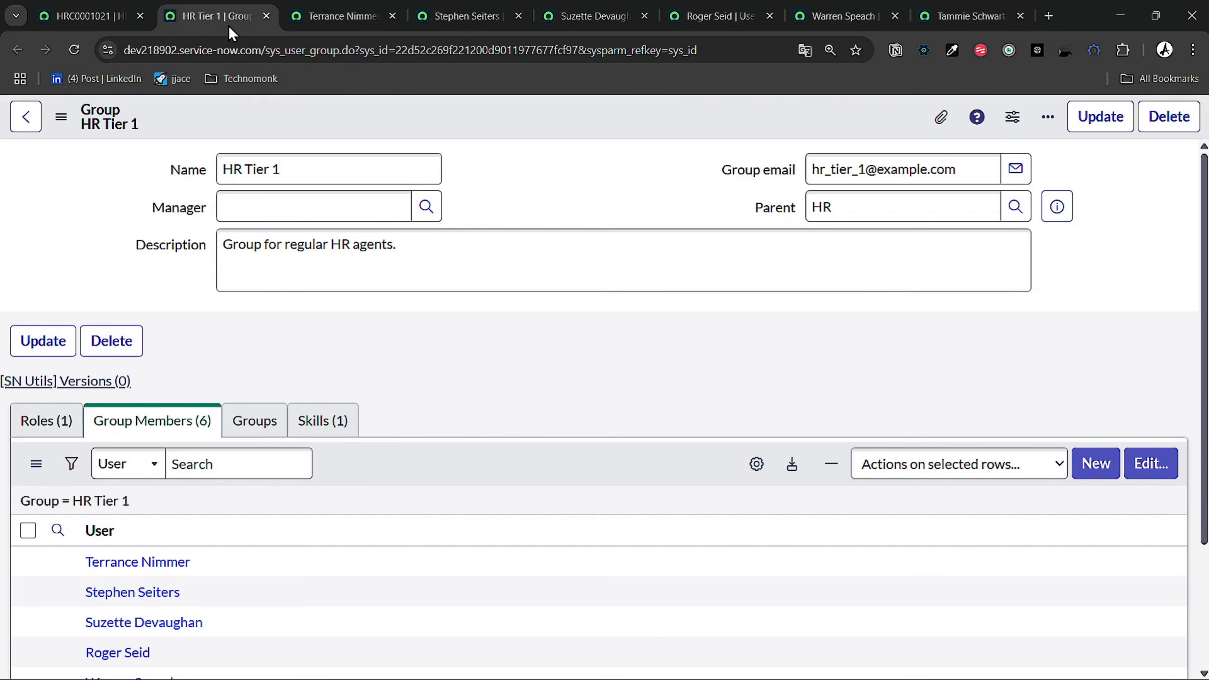
{"action": "left_click", "coordinate": [81, 16]}
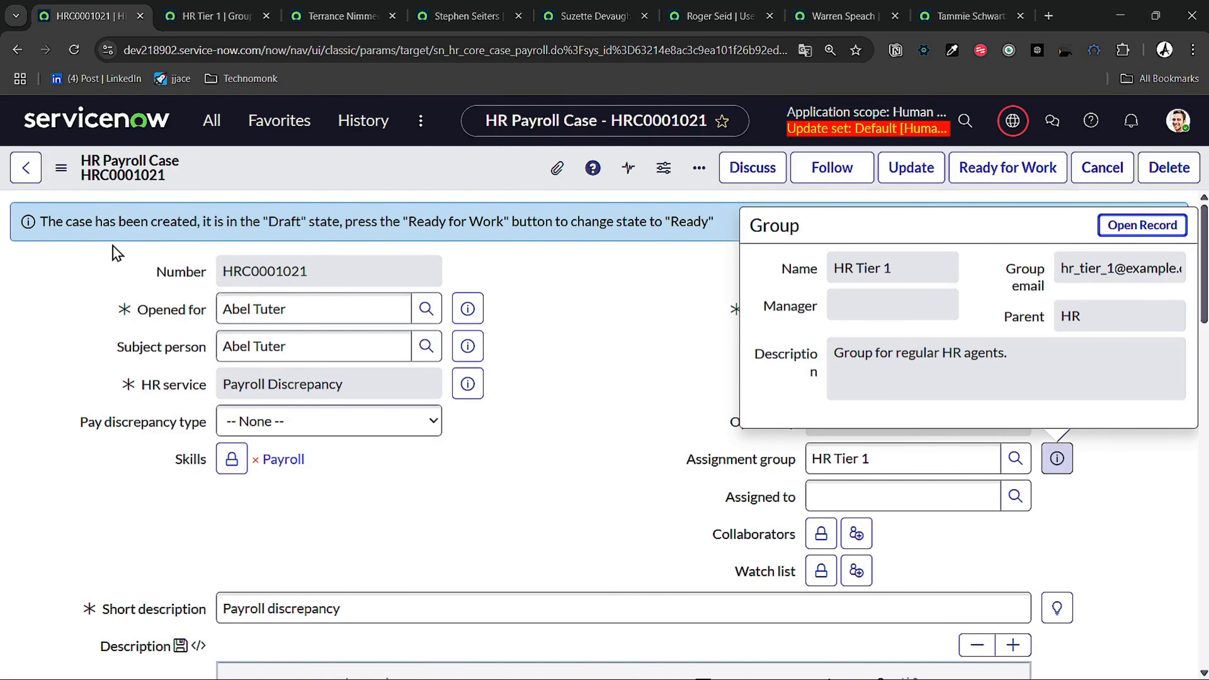
{"action": "left_click", "coordinate": [105, 258]}
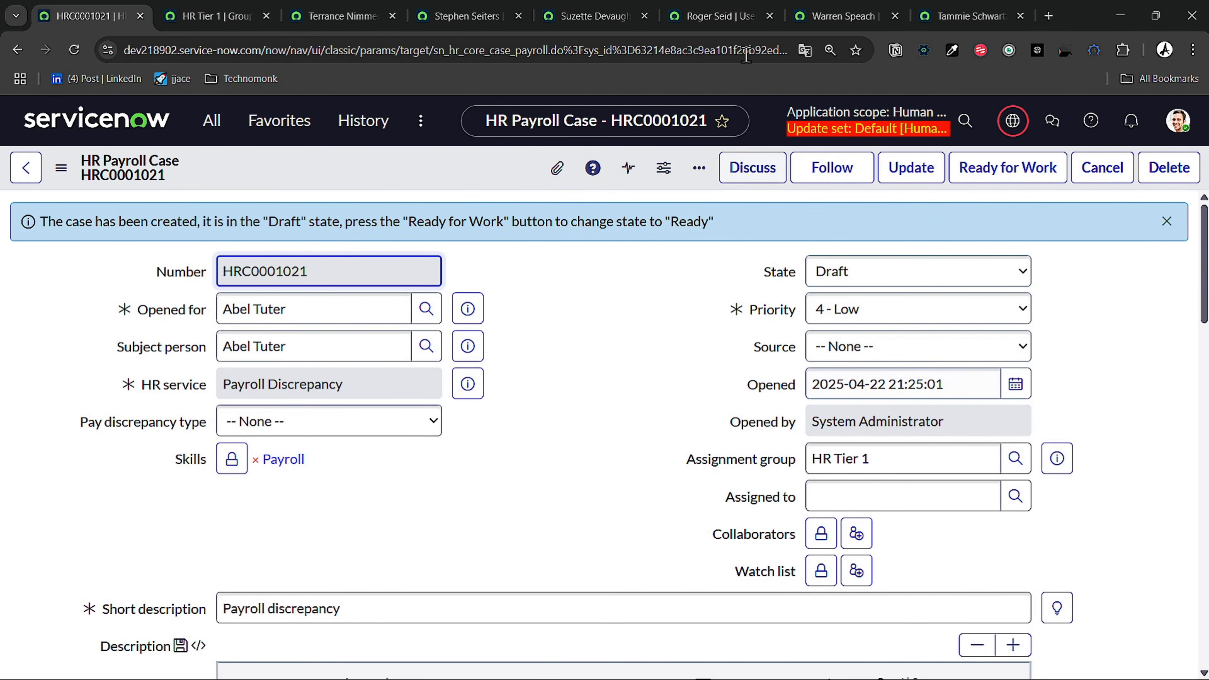
{"action": "mouse_move", "coordinate": [838, 22]}
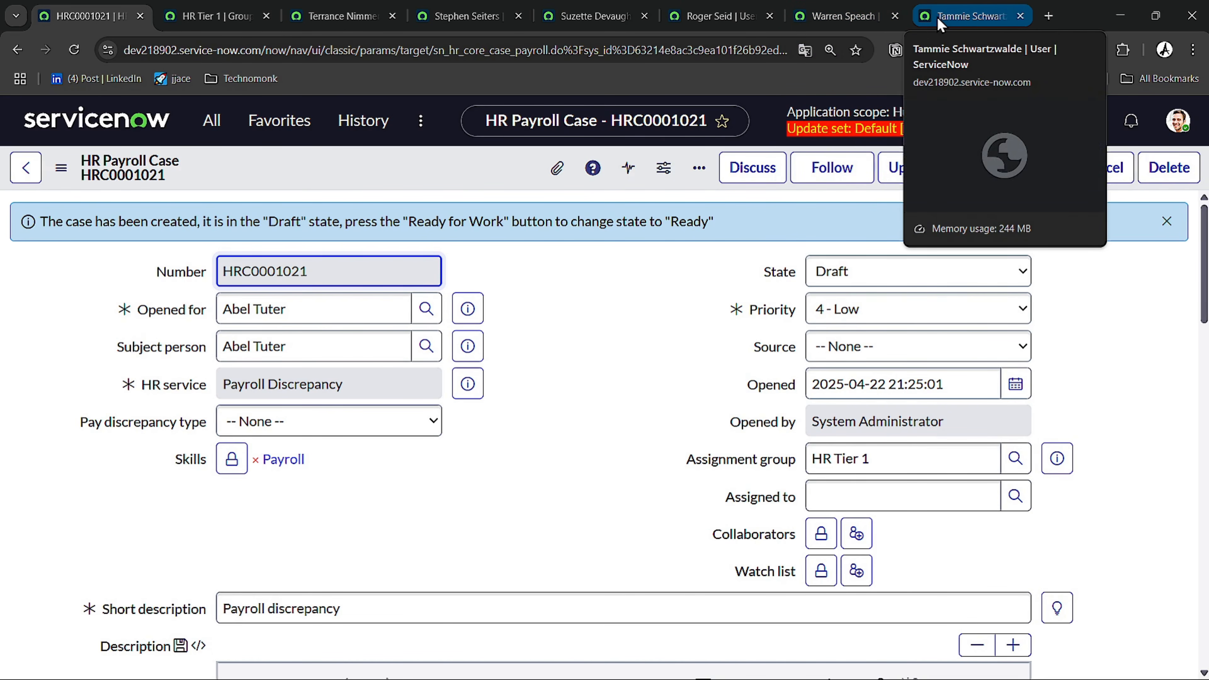
{"action": "right_click", "coordinate": [109, 14]}
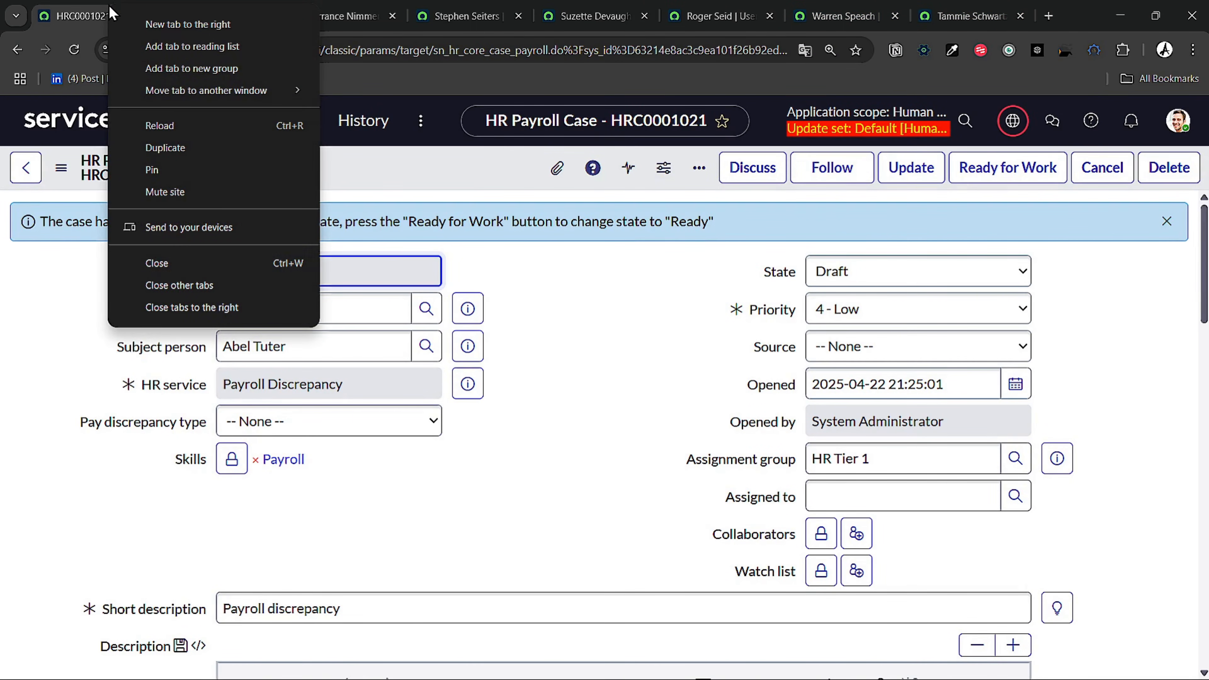
{"action": "left_click", "coordinate": [203, 309]}
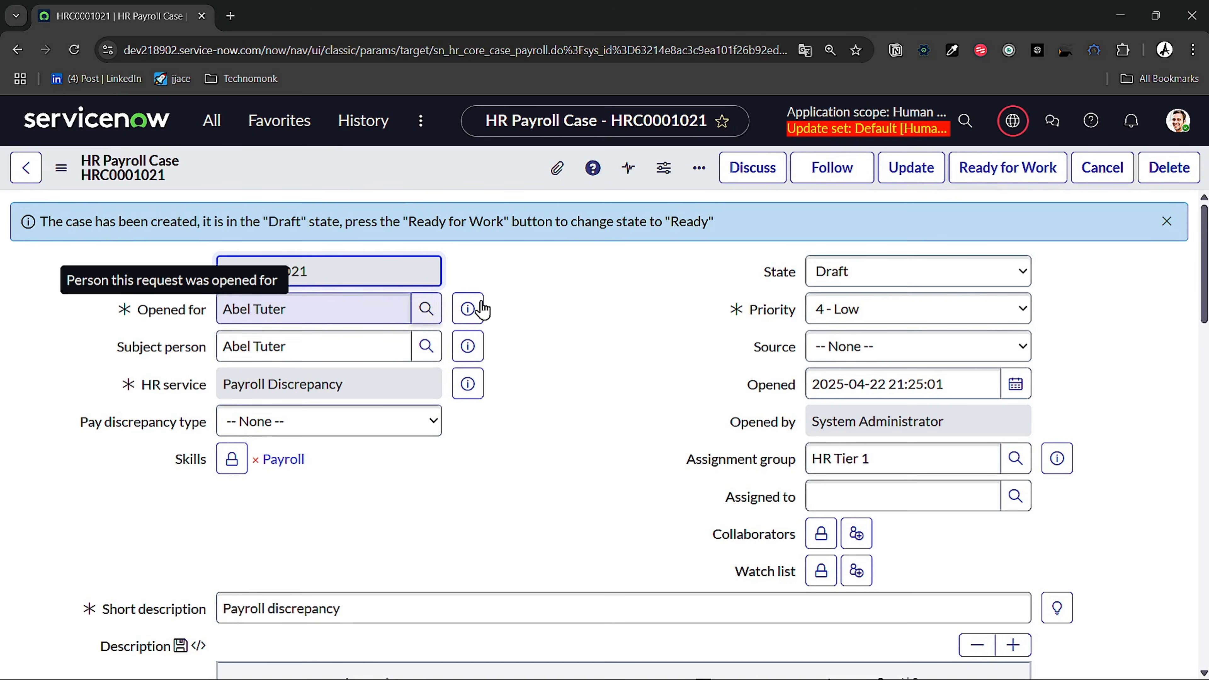
Switch to full-screen view, mark the payroll case as ready for work and examine its assigned agent and required skill
{"action": "key", "text": "F11"}
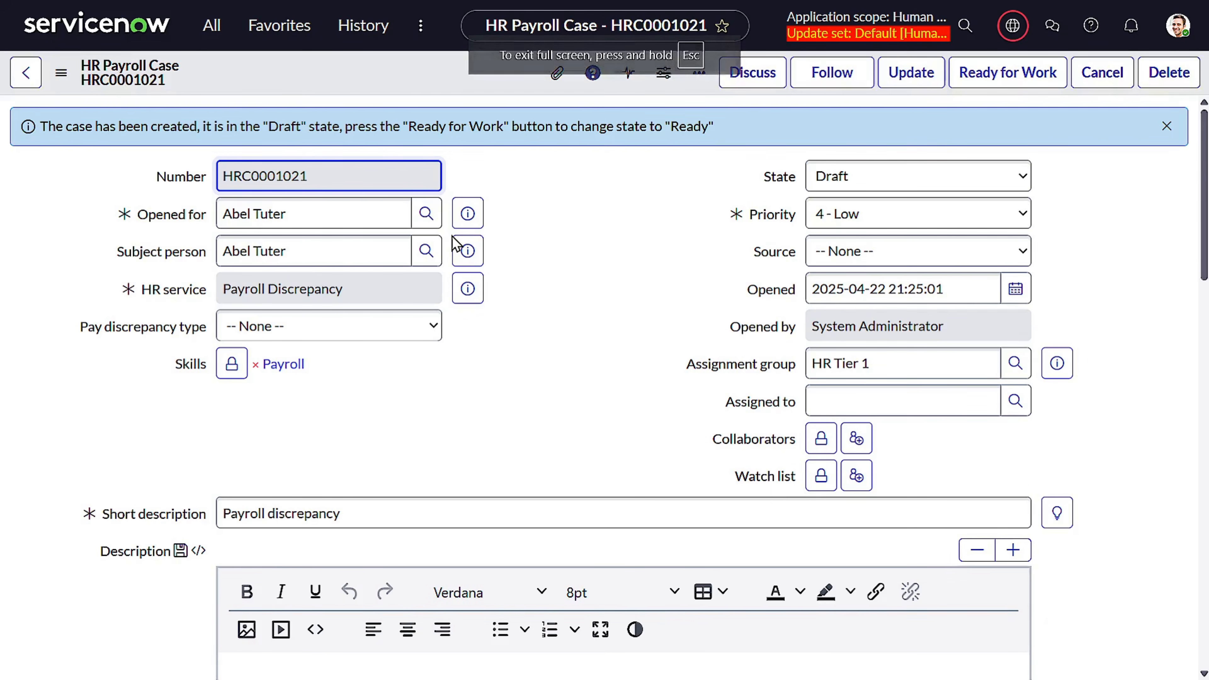
{"action": "left_click", "coordinate": [1008, 76]}
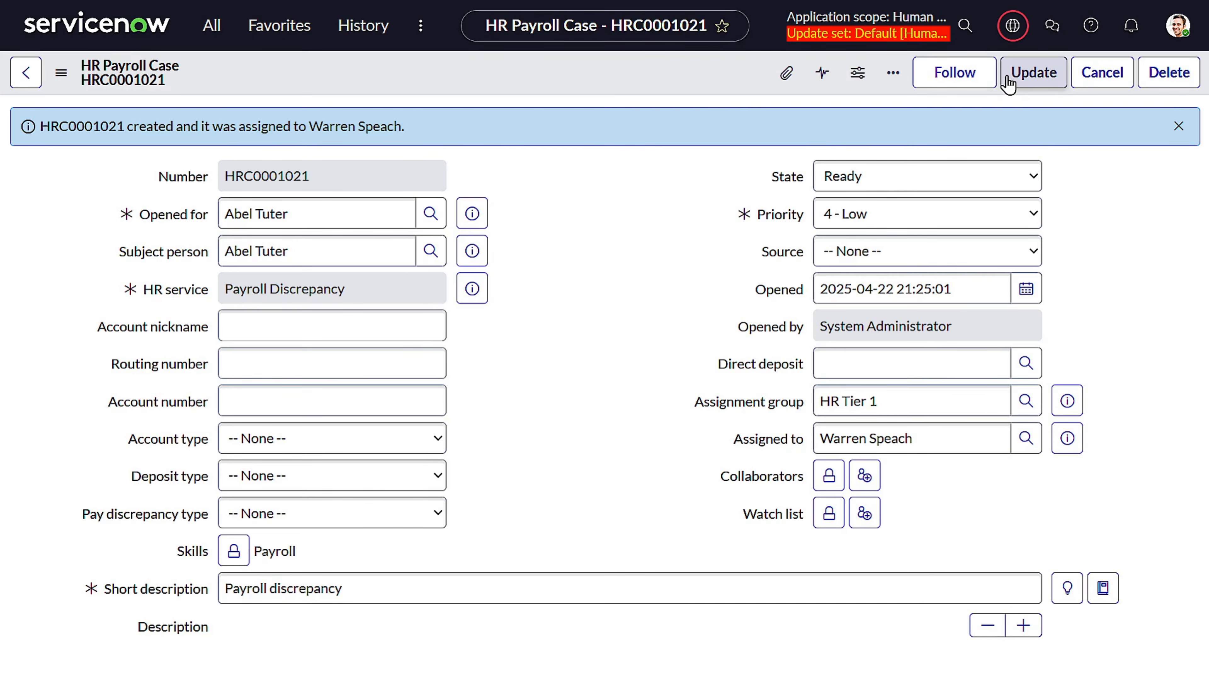
{"action": "triple_click", "coordinate": [931, 437]}
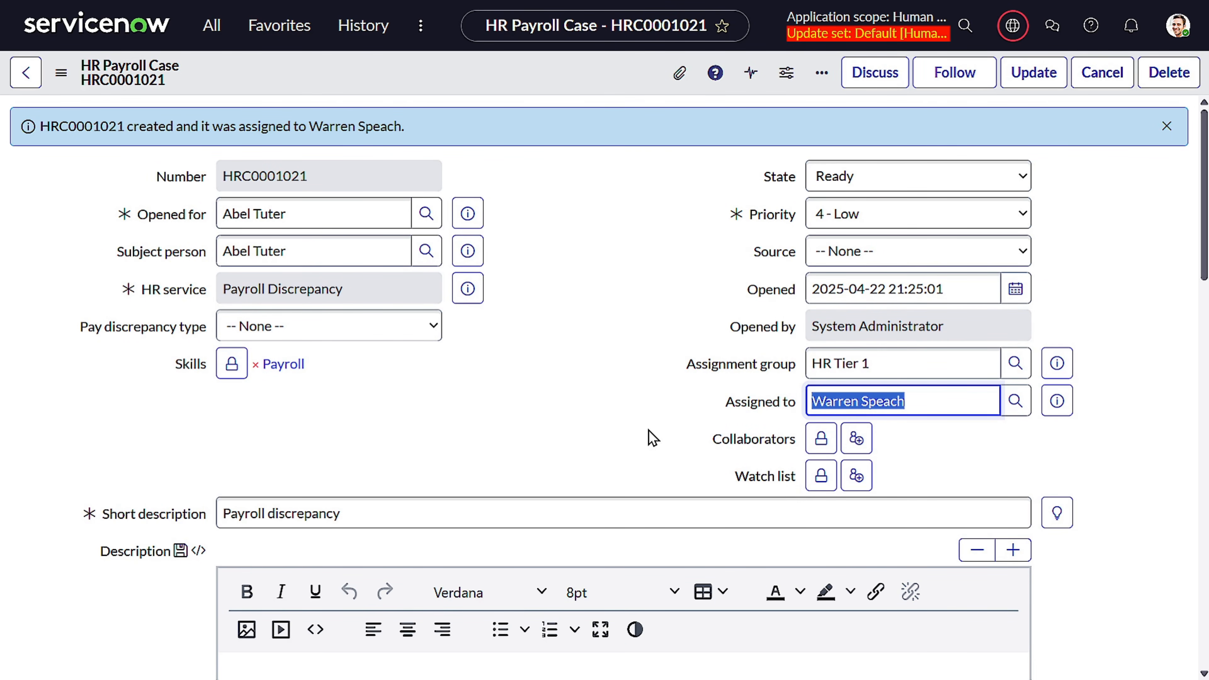
{"action": "left_click_drag", "start_coordinate": [364, 367], "coordinate": [206, 352]}
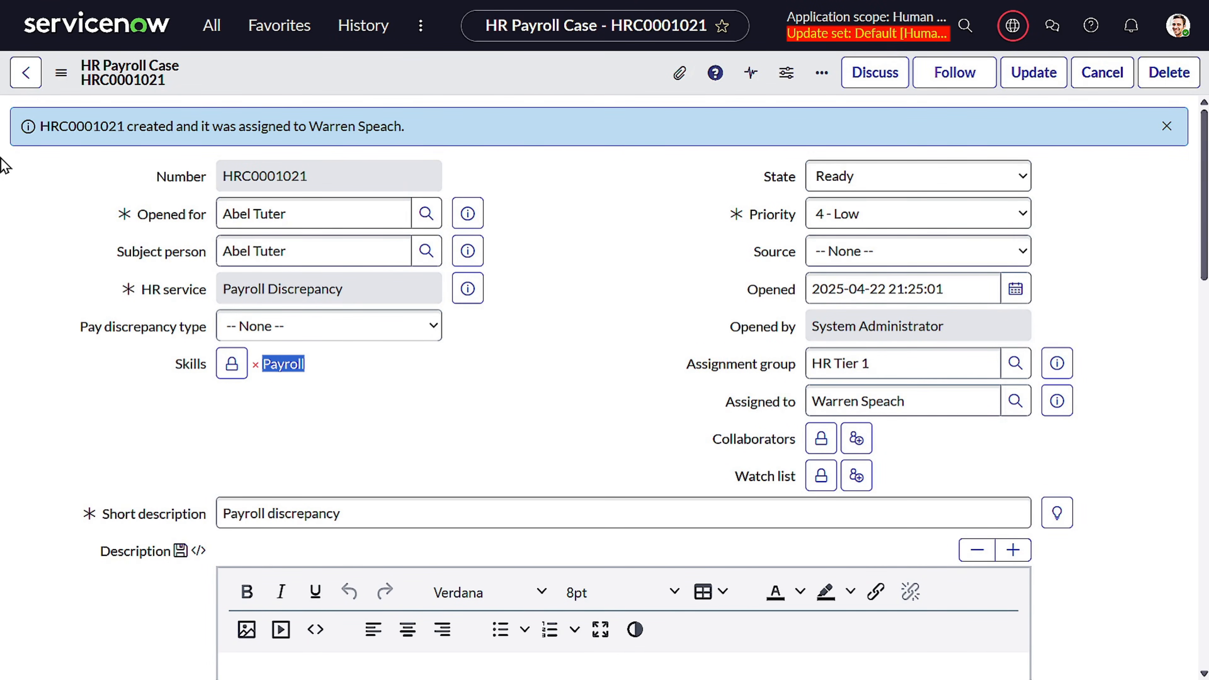
{"action": "left_click", "coordinate": [487, 130]}
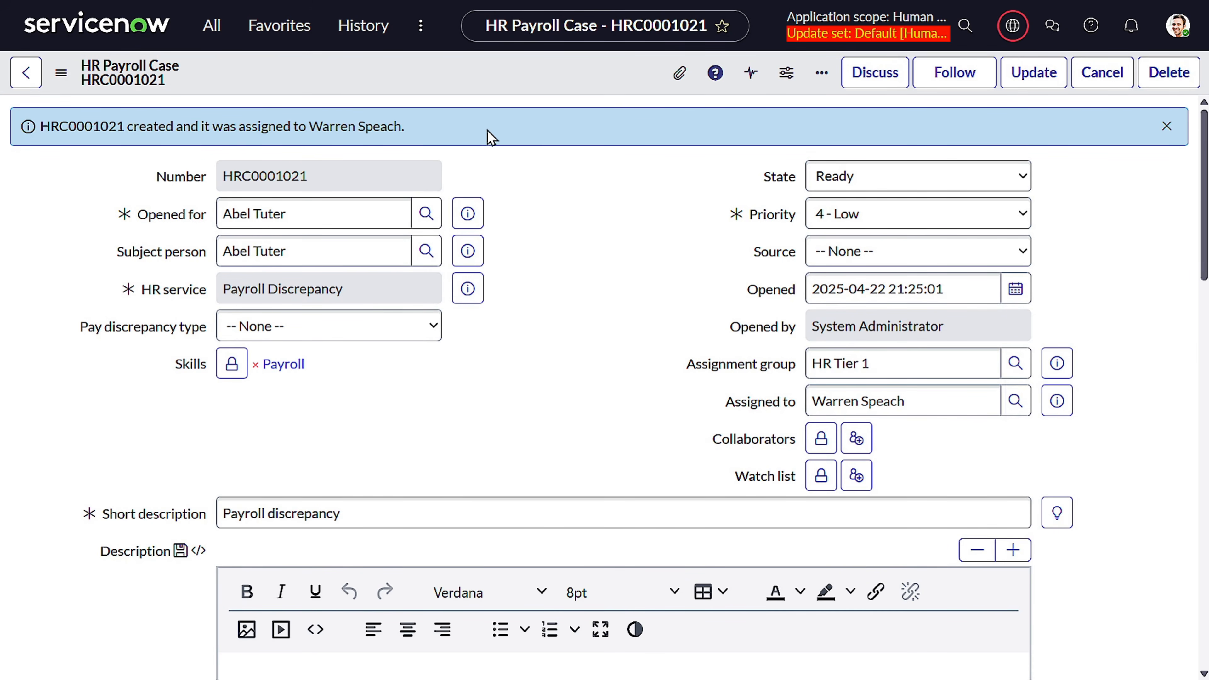
{"action": "scroll", "coordinate": [490, 143], "scroll_direction": "down", "scroll_amount": 5}
{"action": "scroll", "coordinate": [493, 157], "scroll_direction": "down", "scroll_amount": 2}
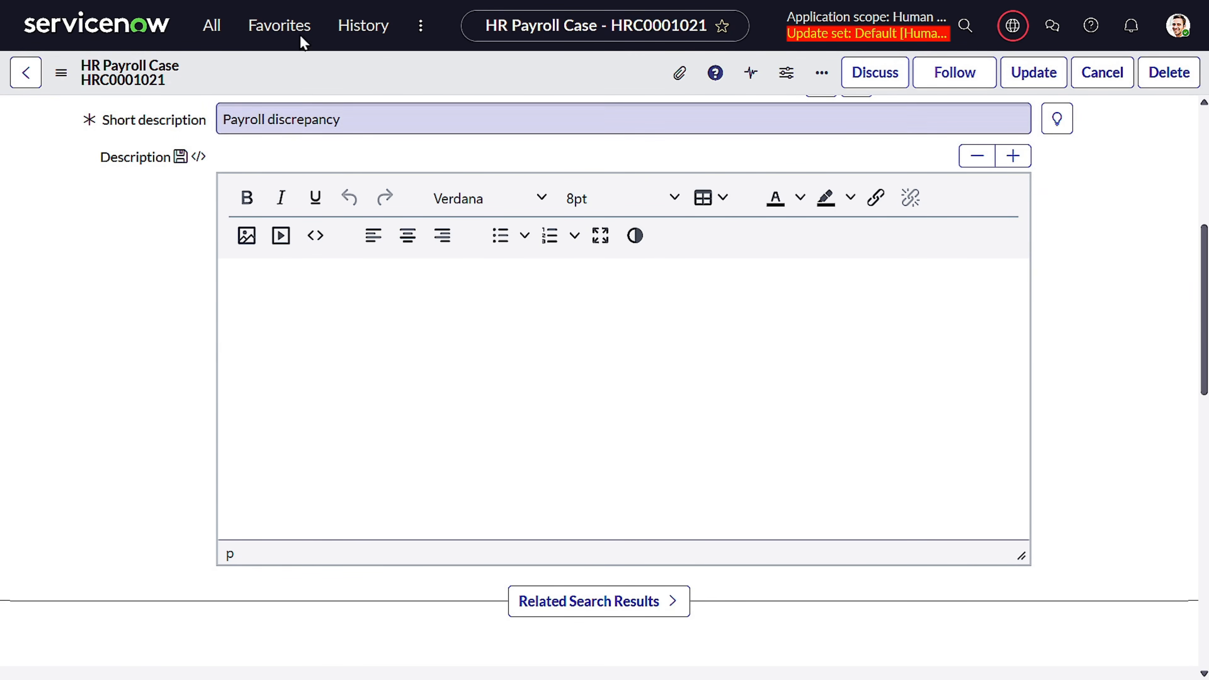
{"action": "scroll", "coordinate": [161, 224], "scroll_direction": "up", "scroll_amount": 8}
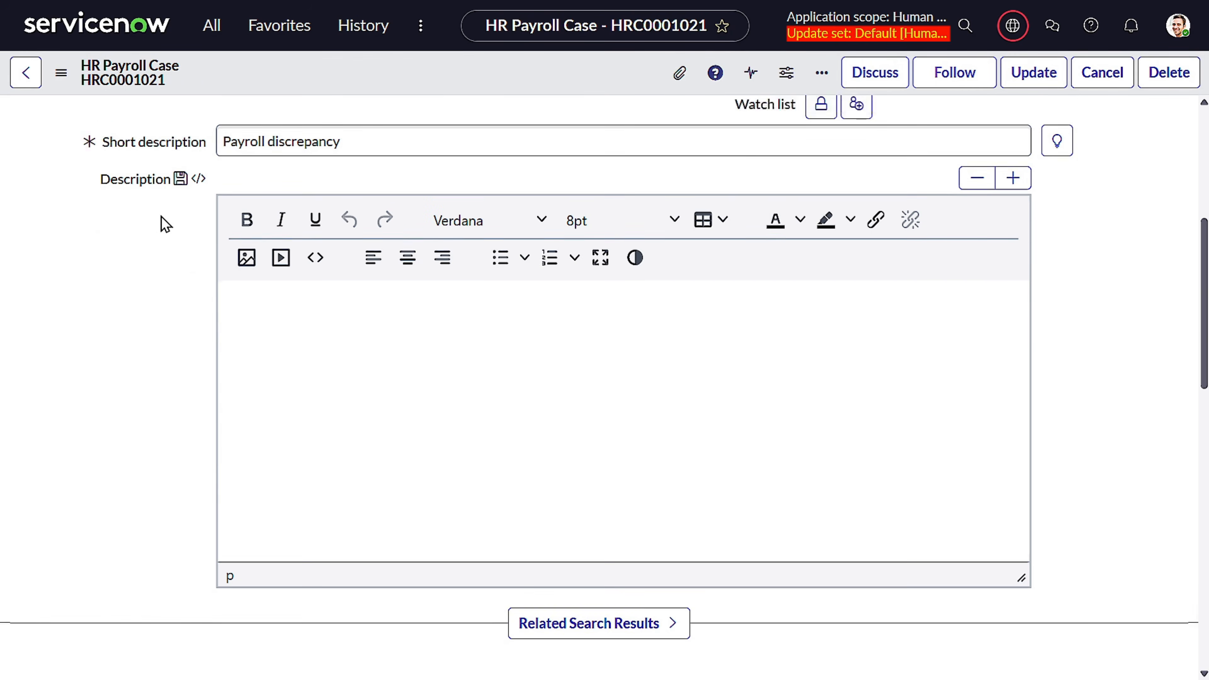
{"action": "double_click", "coordinate": [286, 179]}
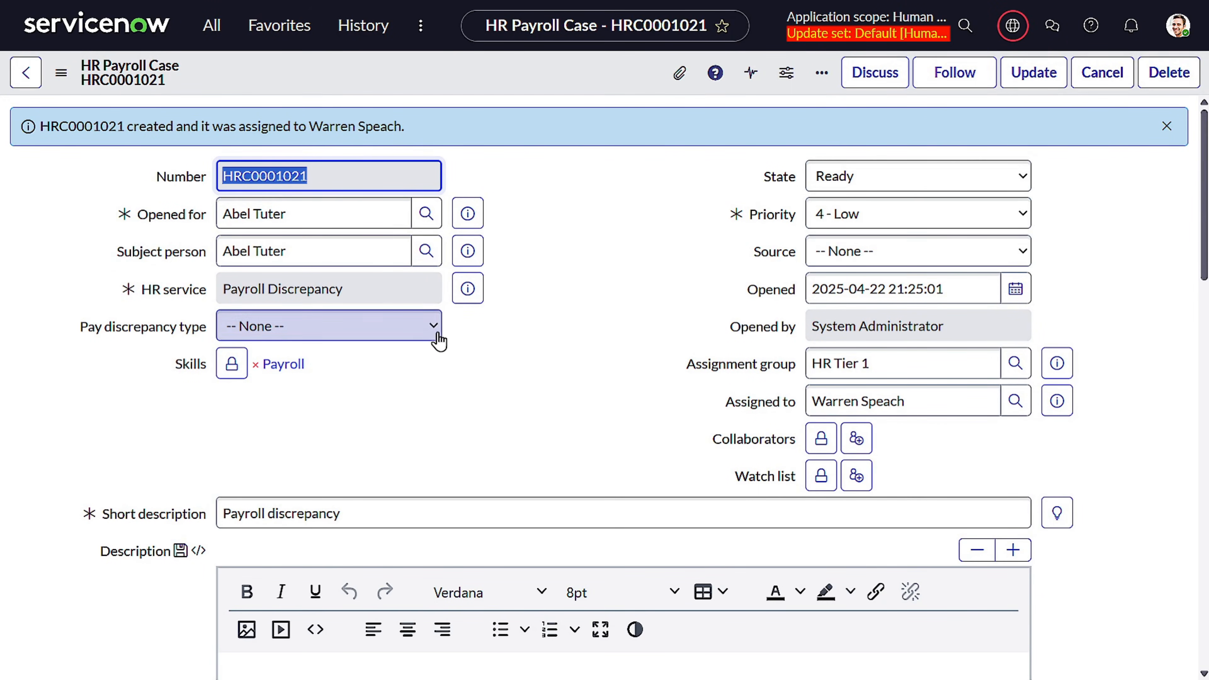
Search the navigator for "esca" and open the HR Administration Escalation Rules list
{"action": "left_click", "coordinate": [212, 25]}
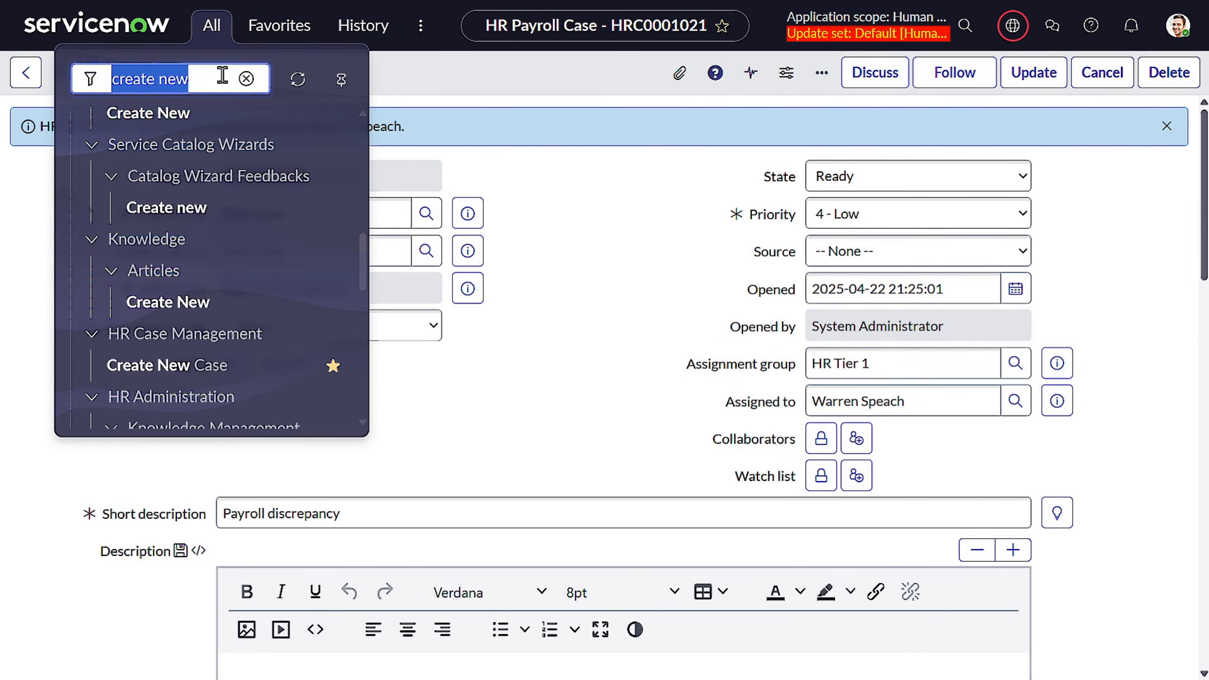
{"action": "key", "text": "BackSpace"}
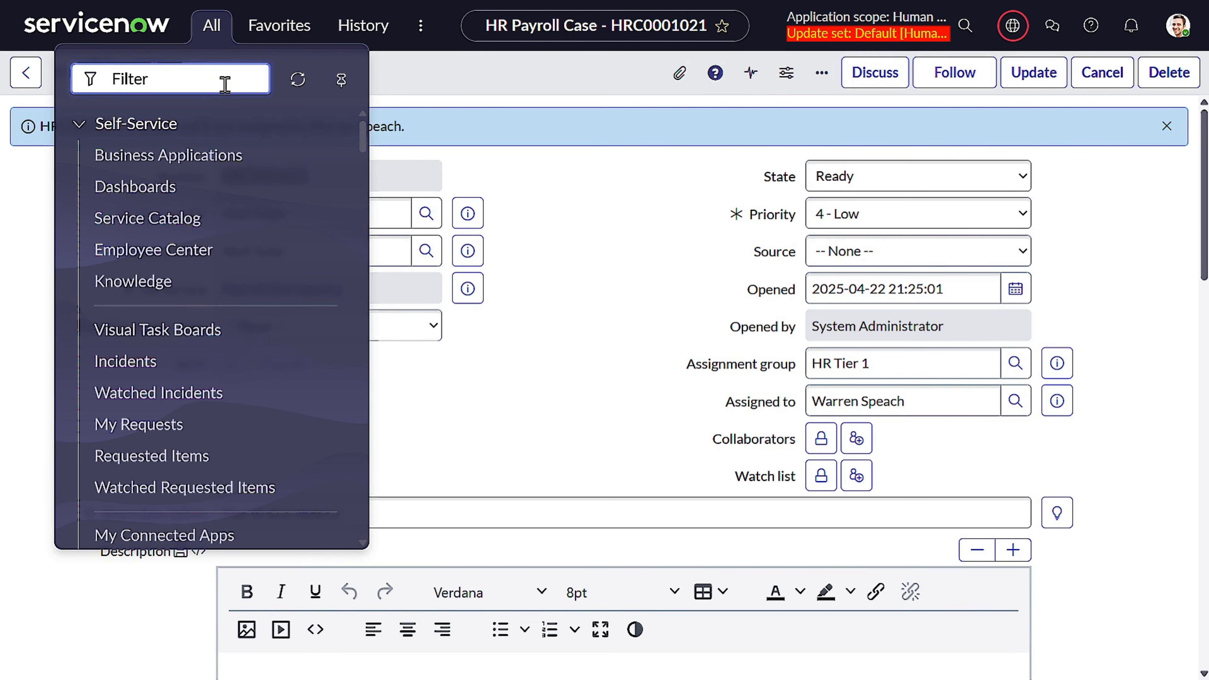
{"action": "type", "text": "esca"}
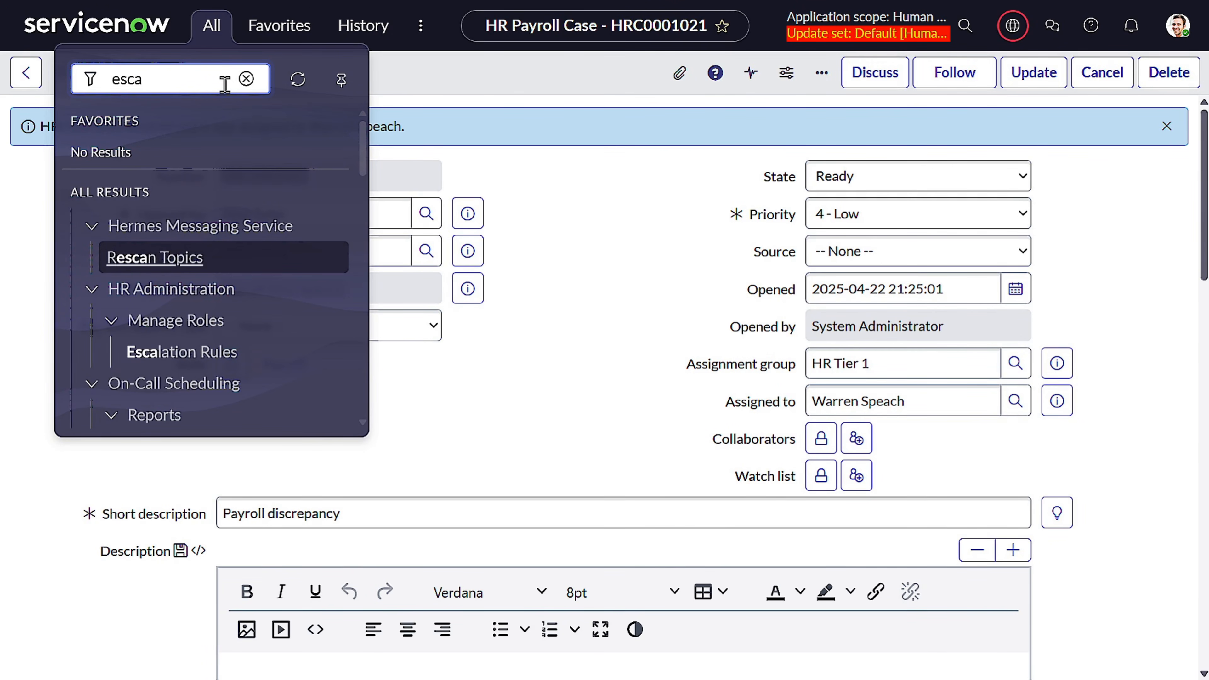
{"action": "left_click", "coordinate": [265, 355]}
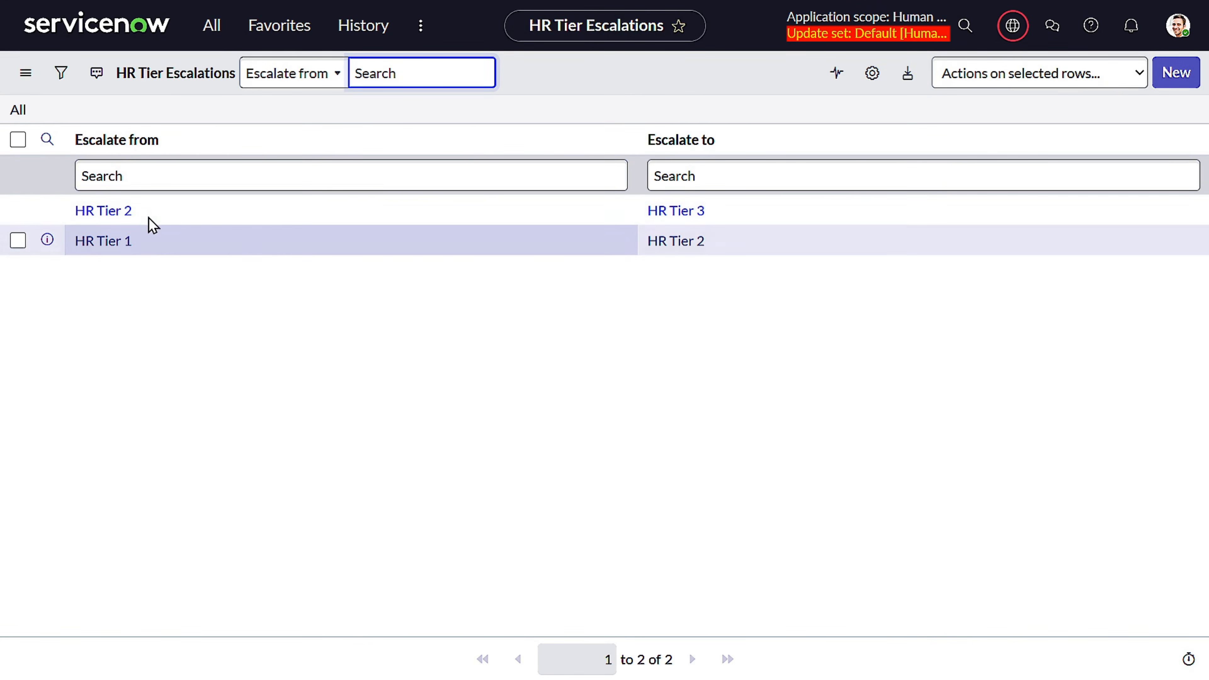
Inspect the HR Tier 1 group and its escalation record, and return to the list to examine where HR Tier 1 escalates
{"action": "left_click", "coordinate": [118, 242]}
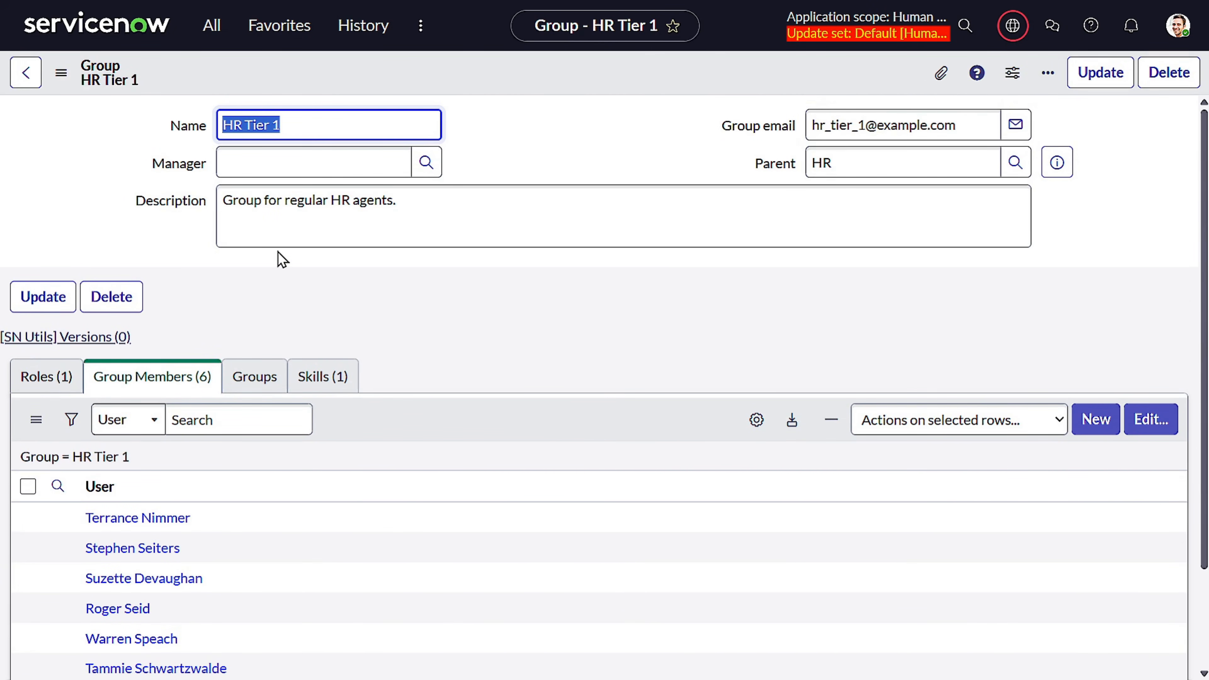
{"action": "left_click", "coordinate": [23, 69]}
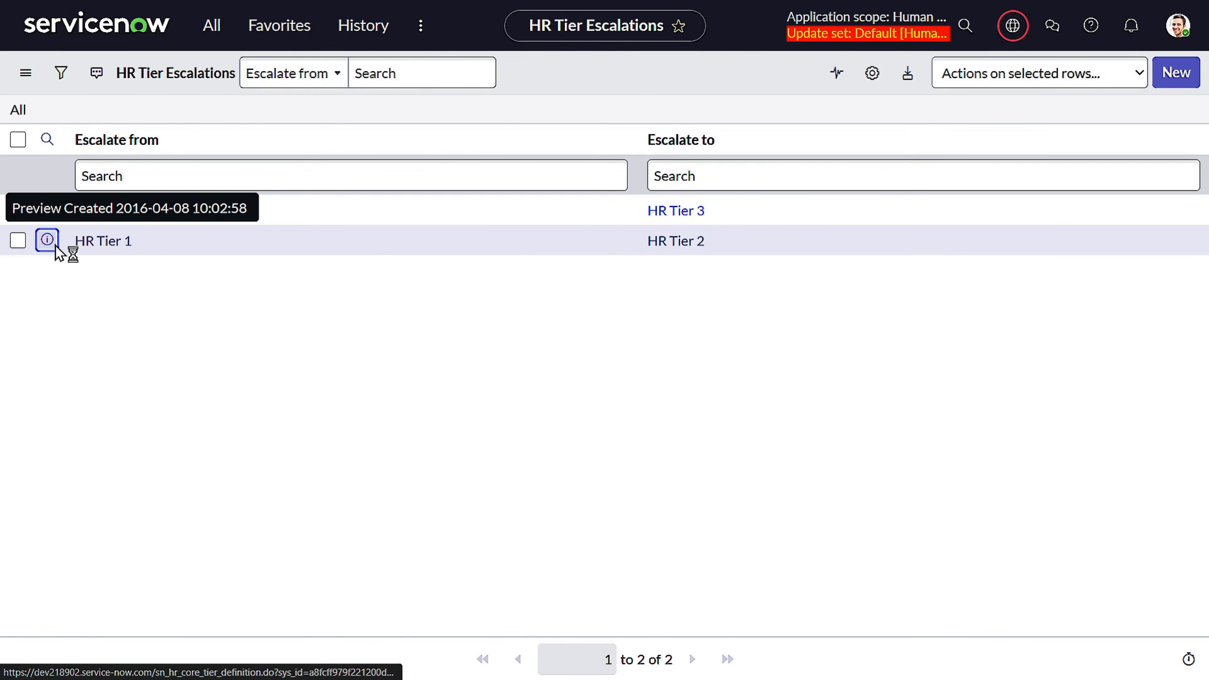
{"action": "left_click", "coordinate": [55, 246]}
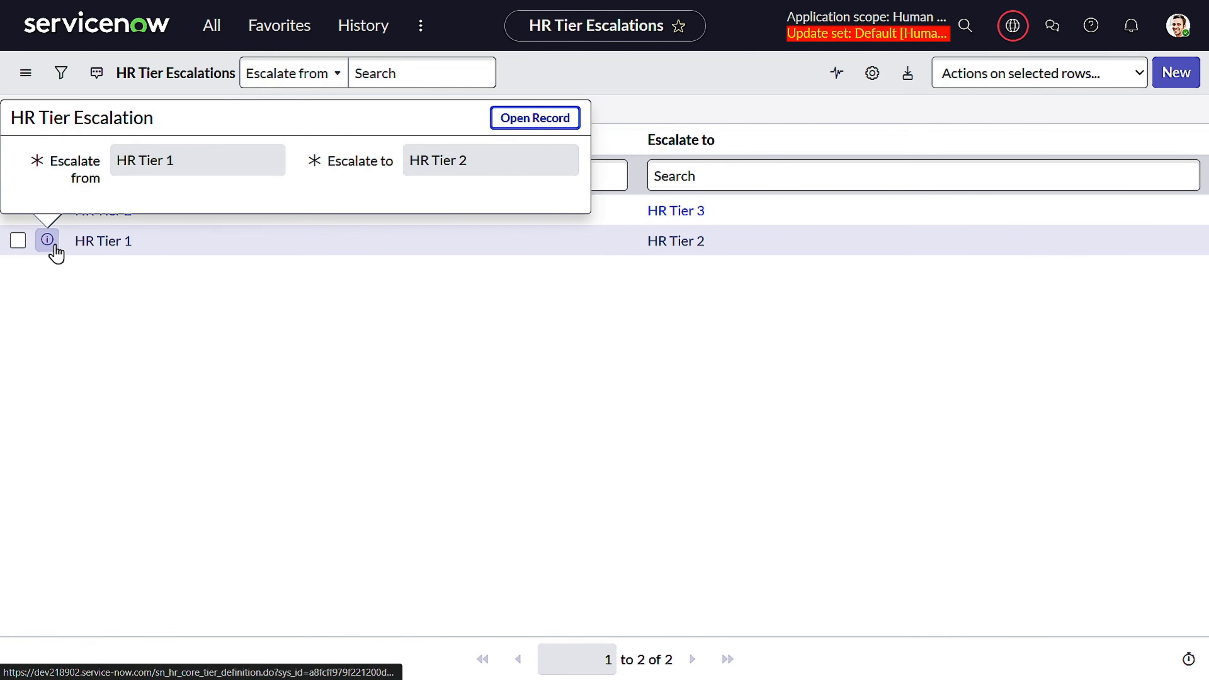
{"action": "left_click", "coordinate": [518, 119]}
{"action": "left_click_drag", "start_coordinate": [126, 129], "coordinate": [207, 129]}
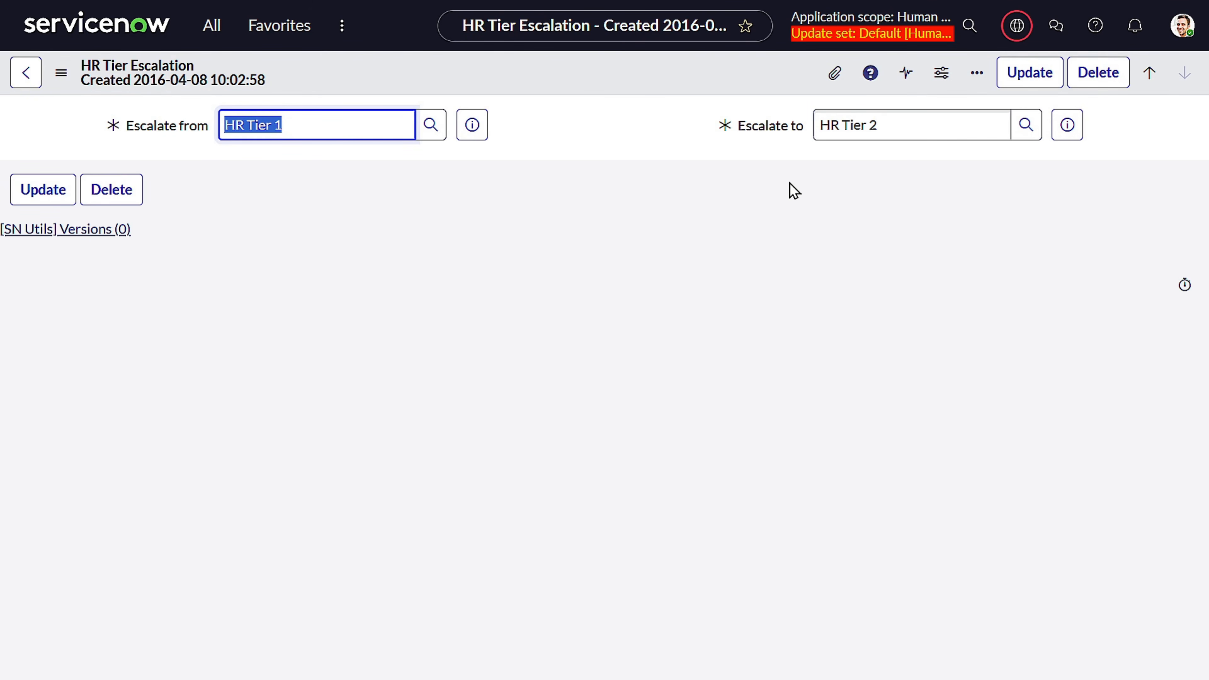
{"action": "left_click", "coordinate": [26, 72]}
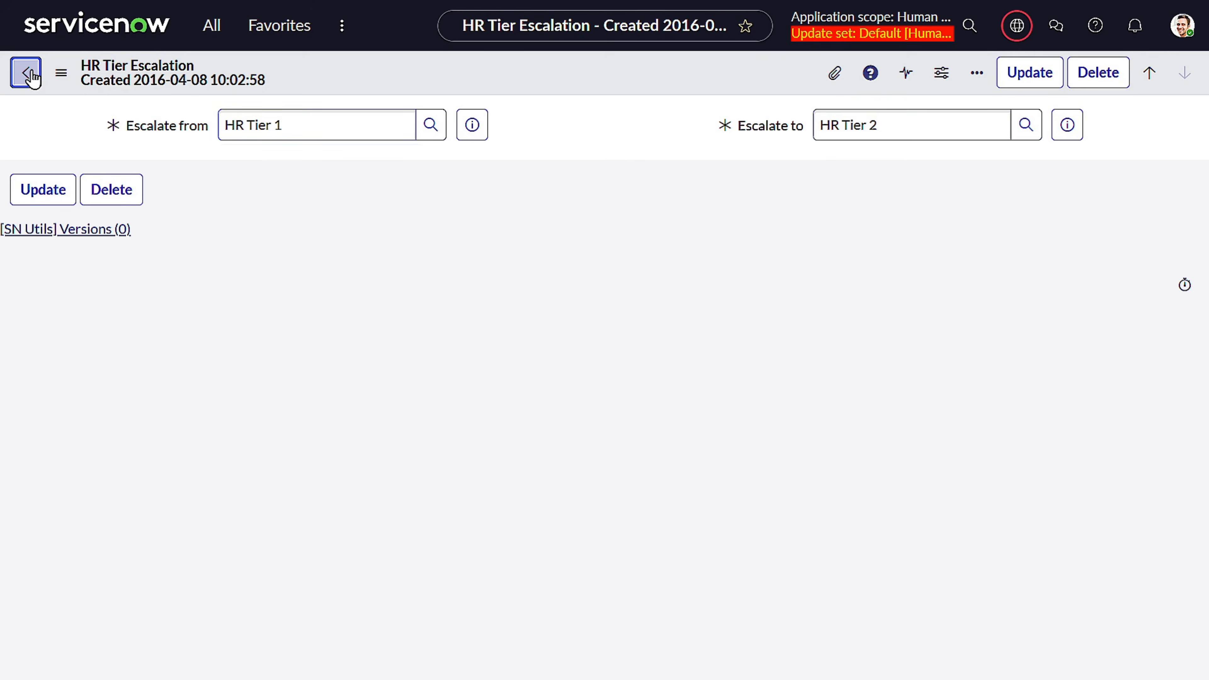
{"action": "left_click_drag", "start_coordinate": [186, 249], "coordinate": [78, 237]}
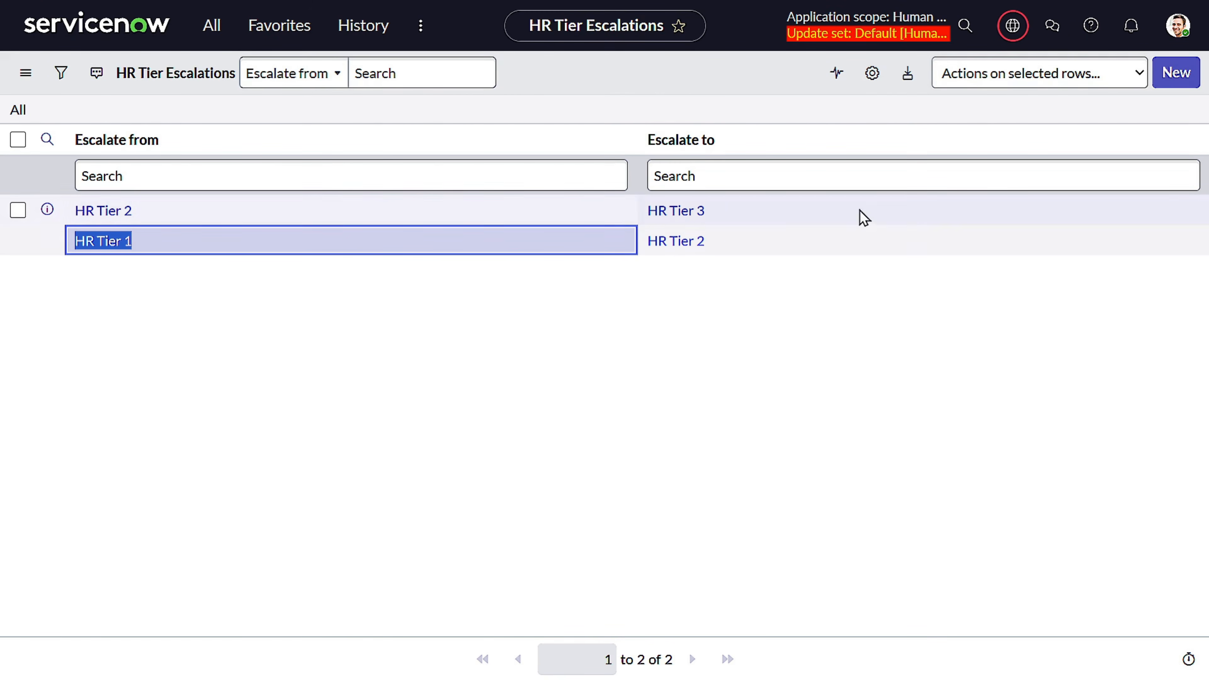
{"action": "left_click_drag", "start_coordinate": [722, 251], "coordinate": [649, 239]}
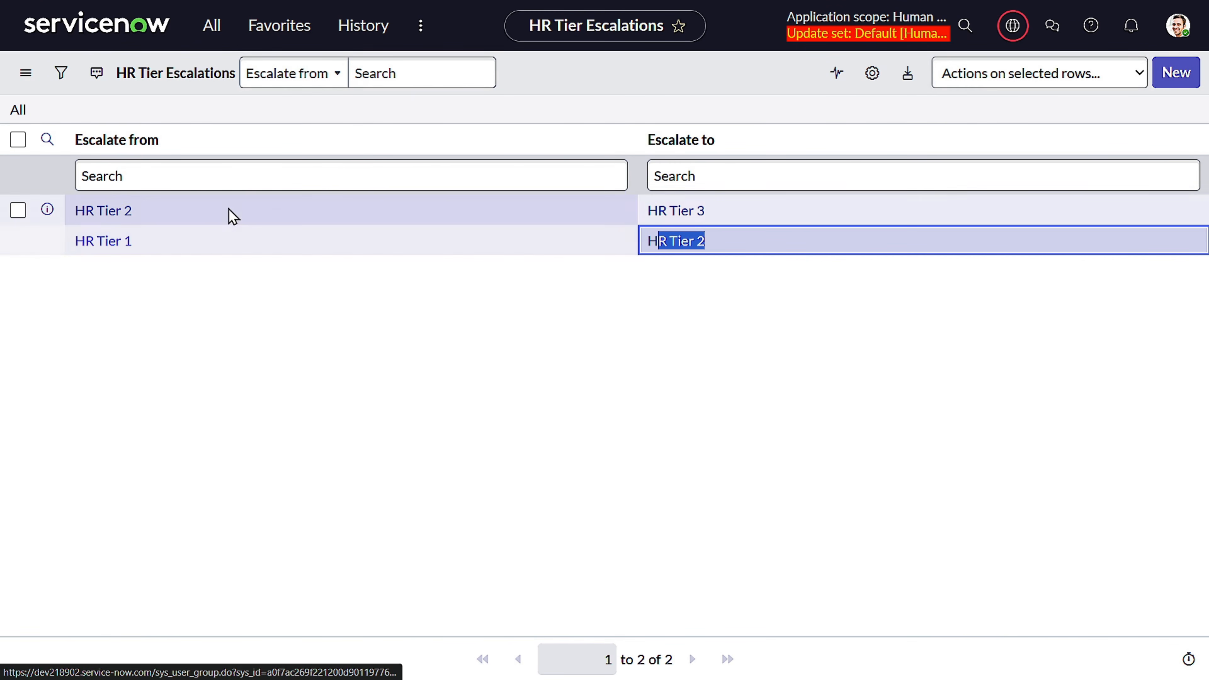
Examine which tier HR Tier 2 escalates to, and reopen the recently viewed payroll case
{"action": "left_click_drag", "start_coordinate": [154, 222], "coordinate": [77, 210]}
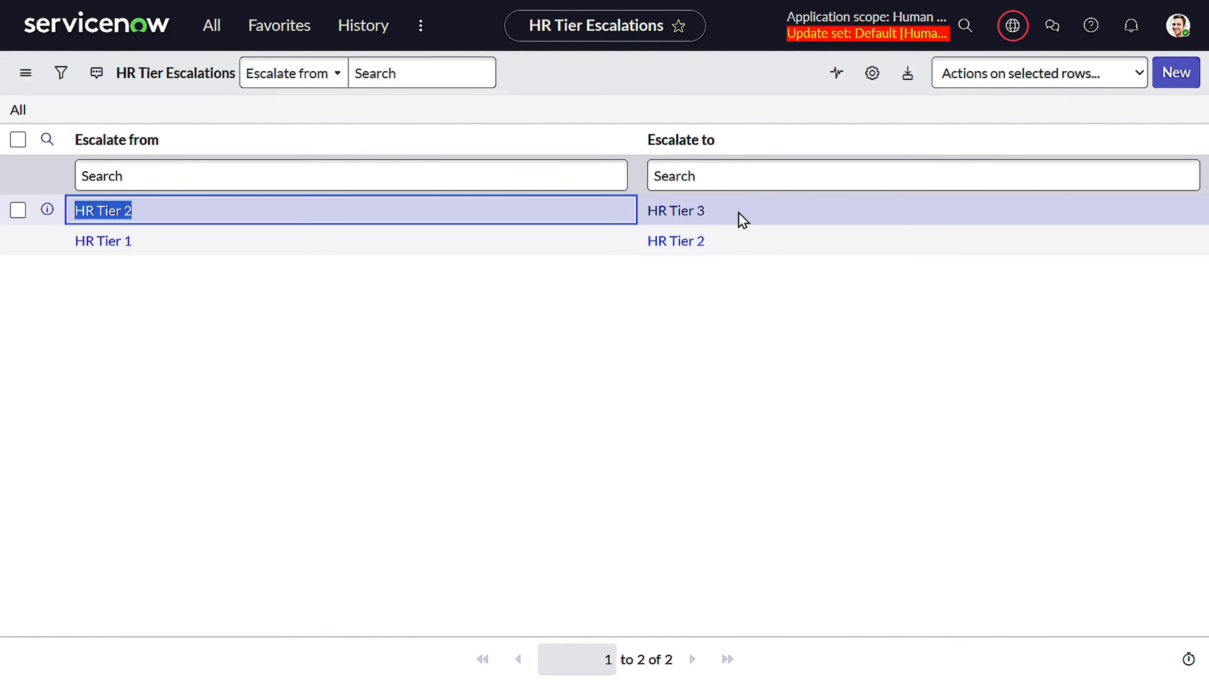
{"action": "left_click_drag", "start_coordinate": [750, 221], "coordinate": [558, 211]}
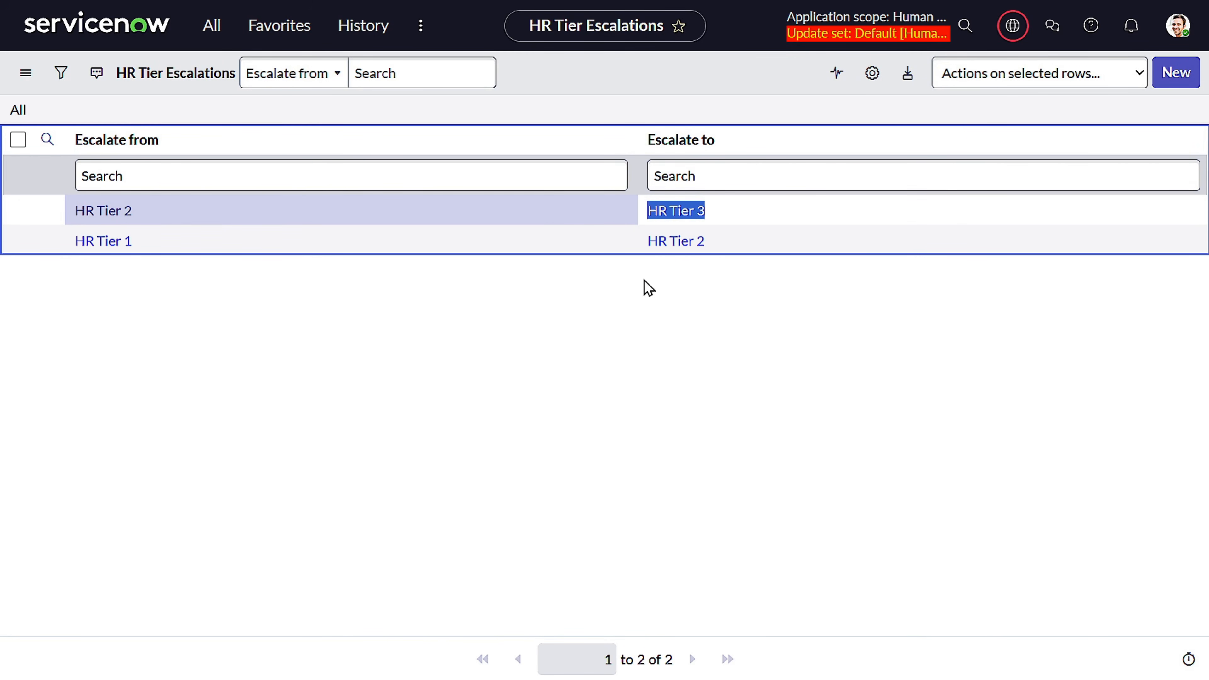
{"action": "left_click", "coordinate": [223, 40]}
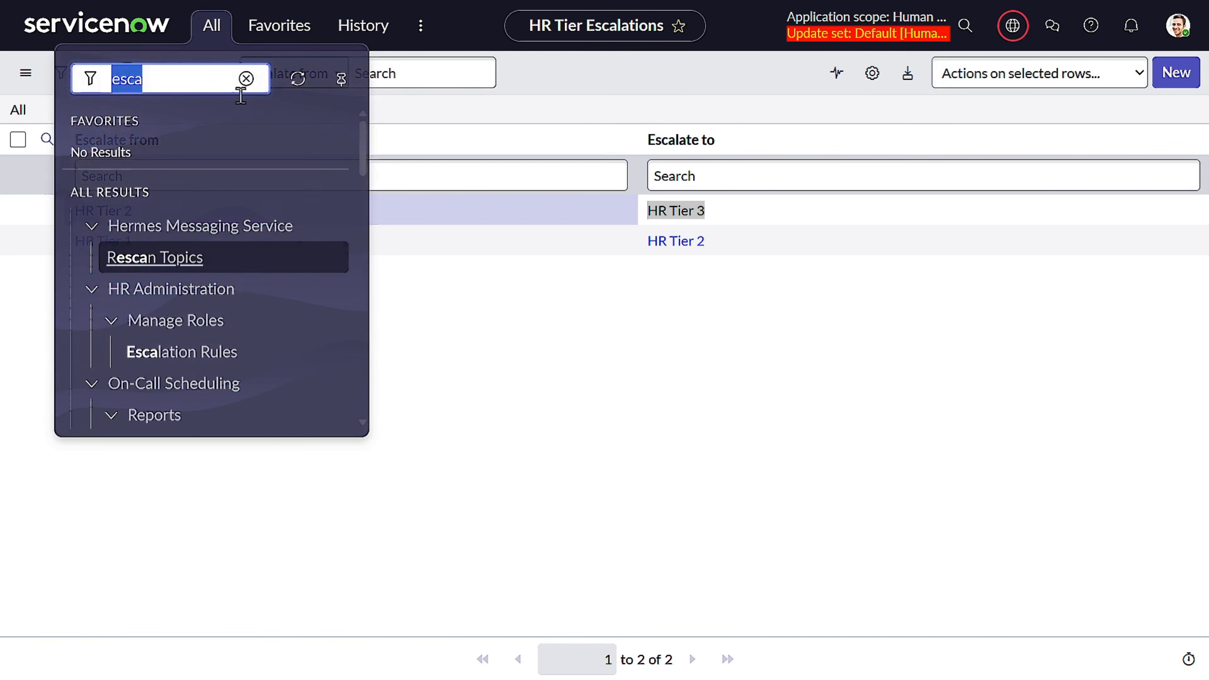
{"action": "left_click", "coordinate": [357, 34]}
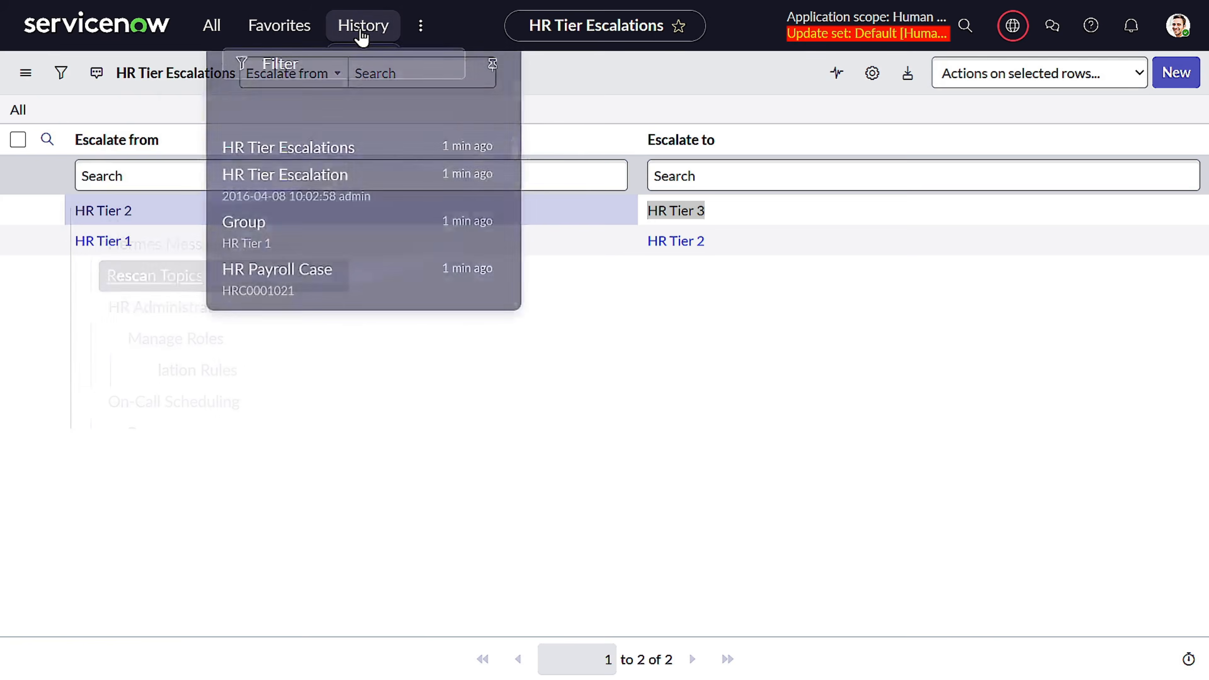
{"action": "left_click", "coordinate": [329, 257]}
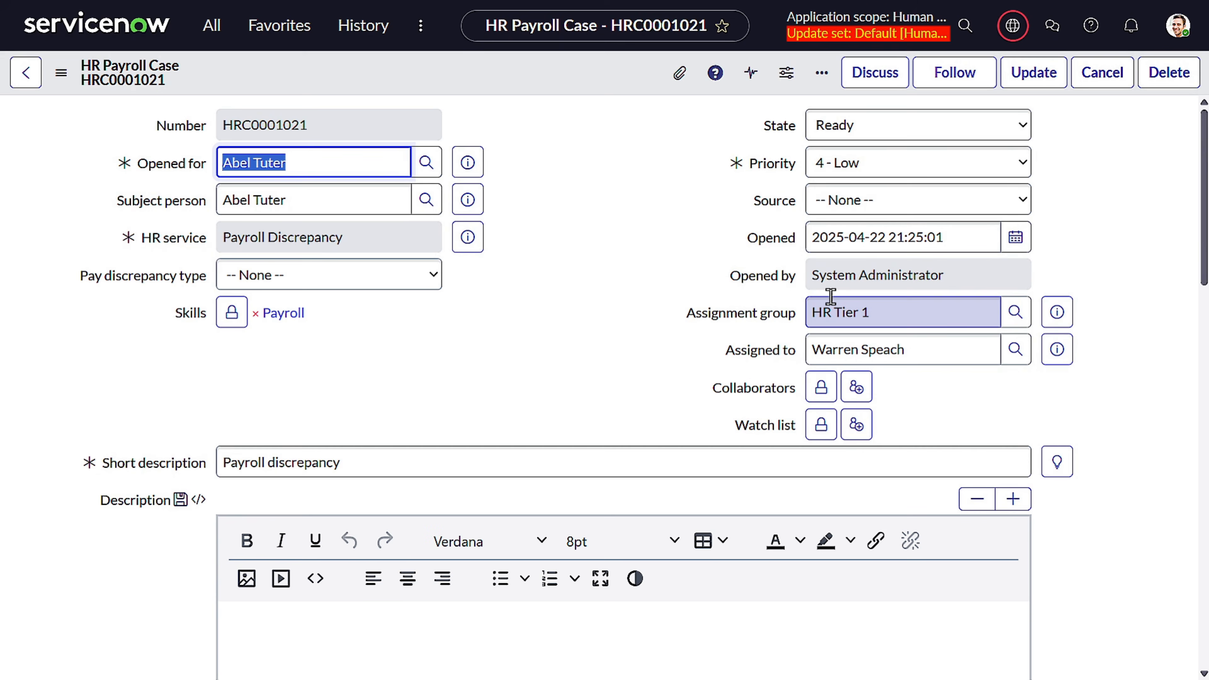
Check the payroll case's assigned agent and escalate the case with the reason "This group is not working on this case"
{"action": "left_click", "coordinate": [903, 349]}
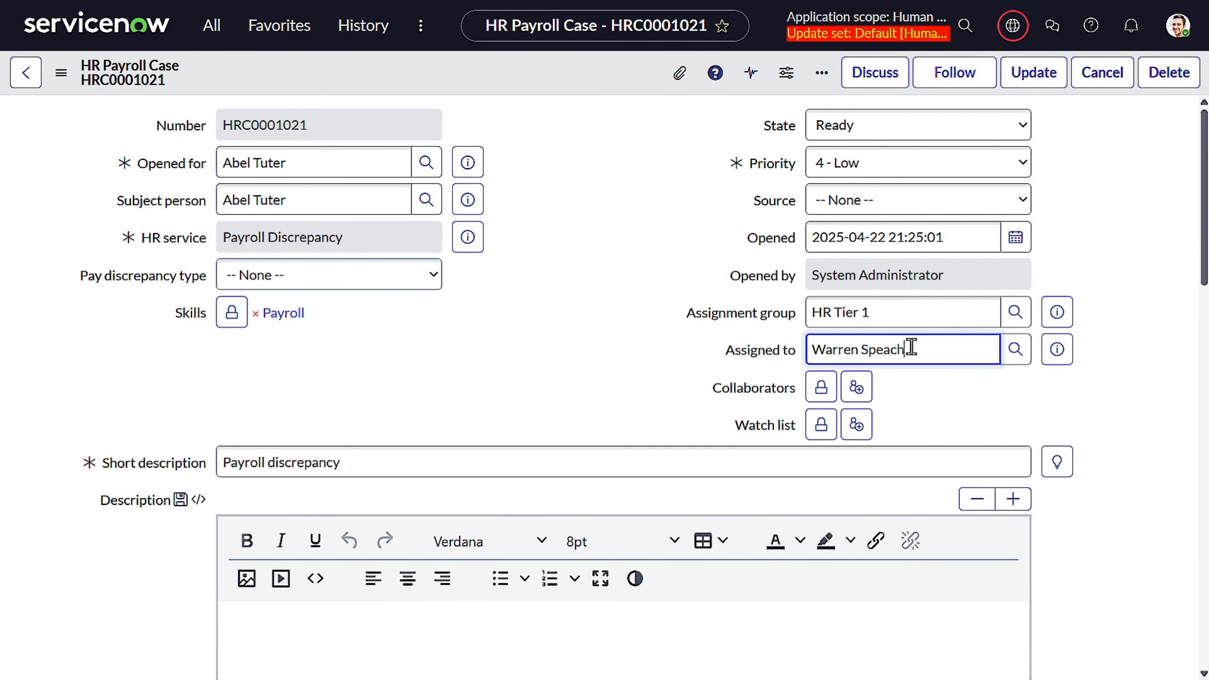
{"action": "left_click_drag", "start_coordinate": [903, 350], "coordinate": [620, 370]}
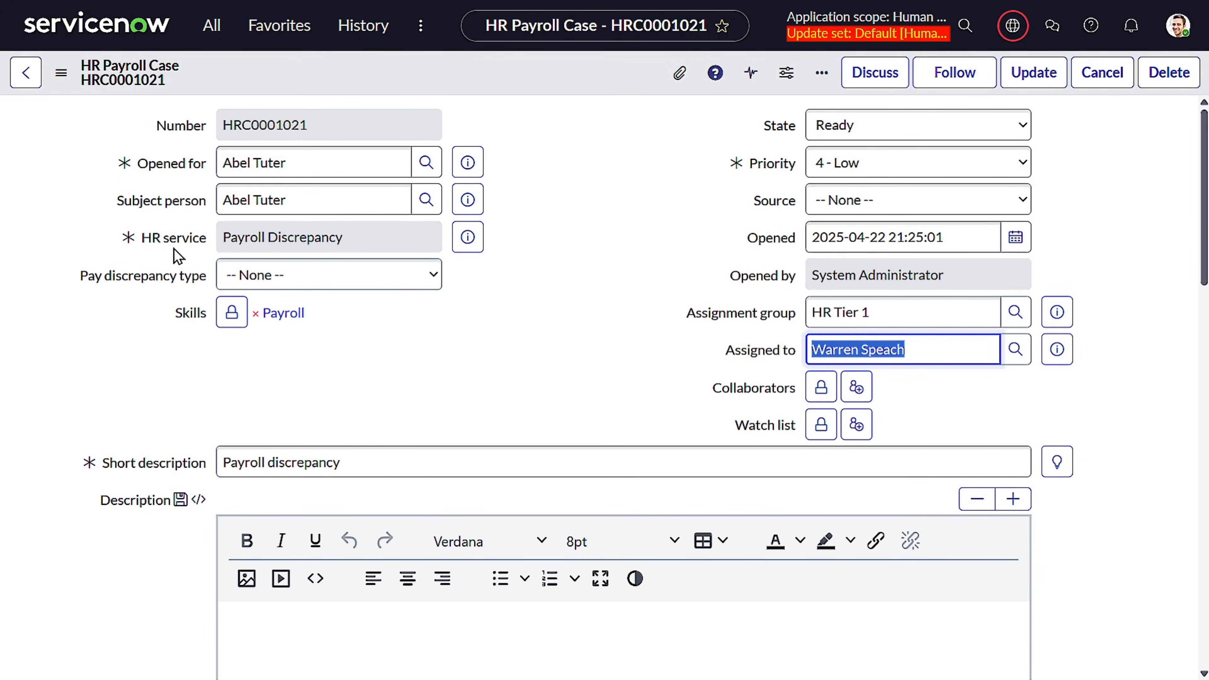
{"action": "scroll", "coordinate": [125, 337], "scroll_direction": "down", "scroll_amount": 10}
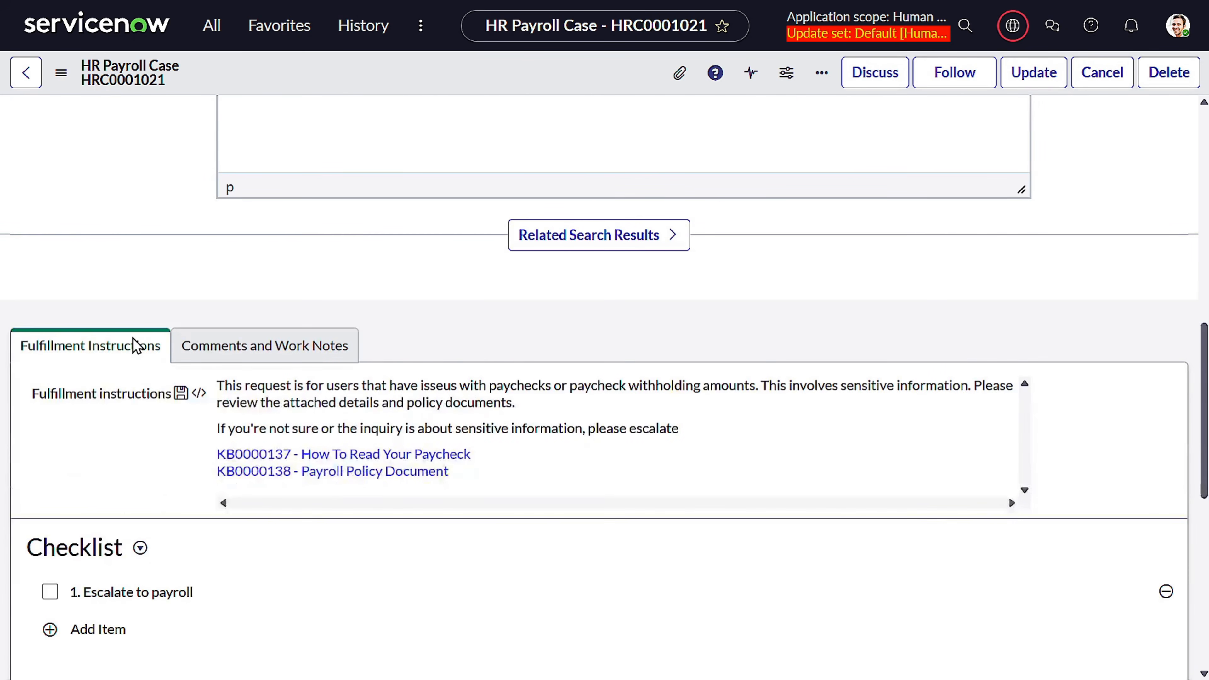
{"action": "scroll", "coordinate": [126, 433], "scroll_direction": "down", "scroll_amount": 5}
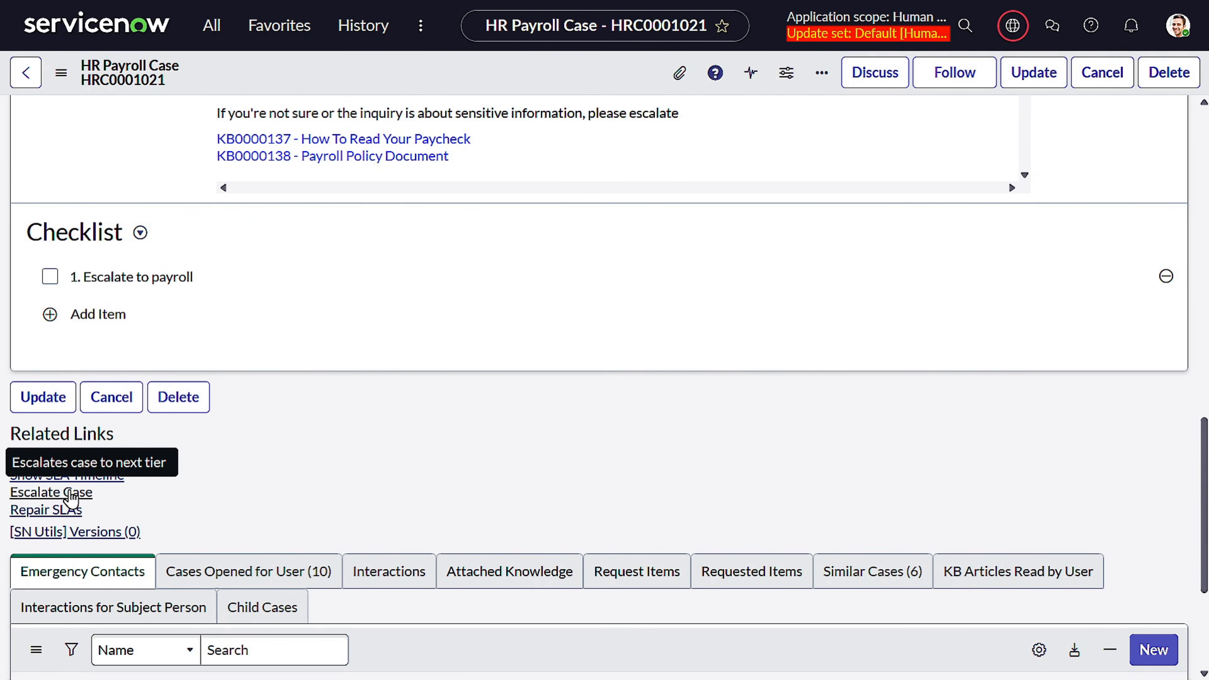
{"action": "left_click", "coordinate": [71, 493]}
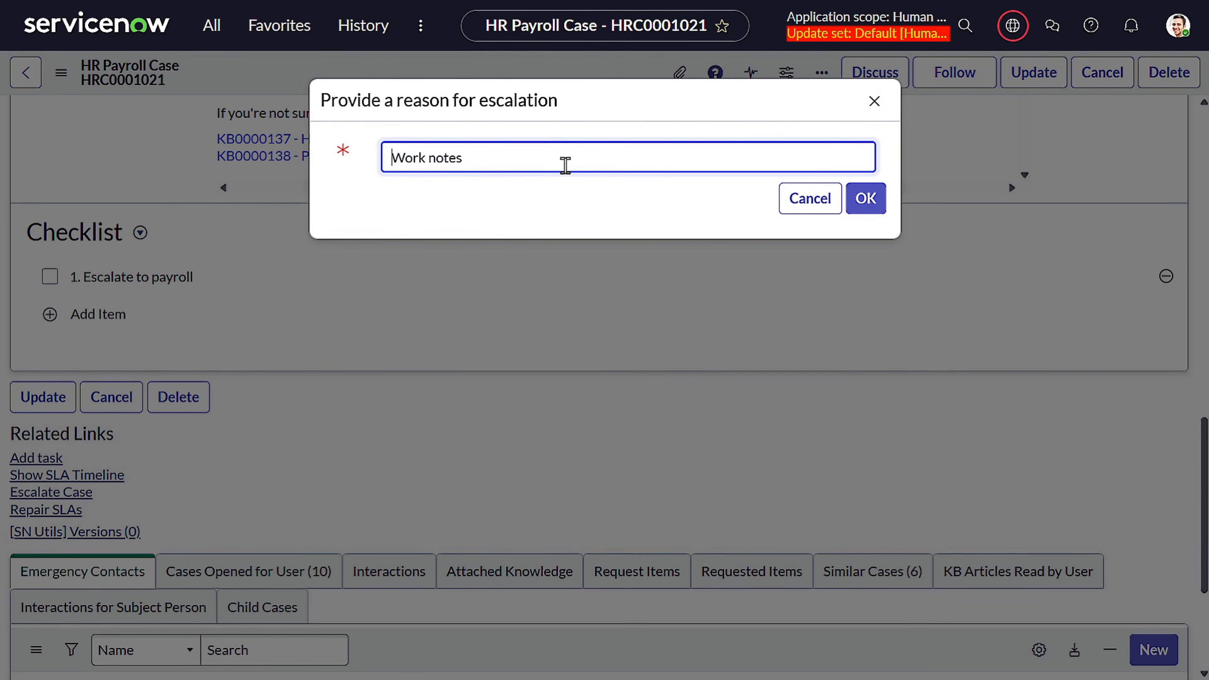
{"action": "type", "text": "Th"}
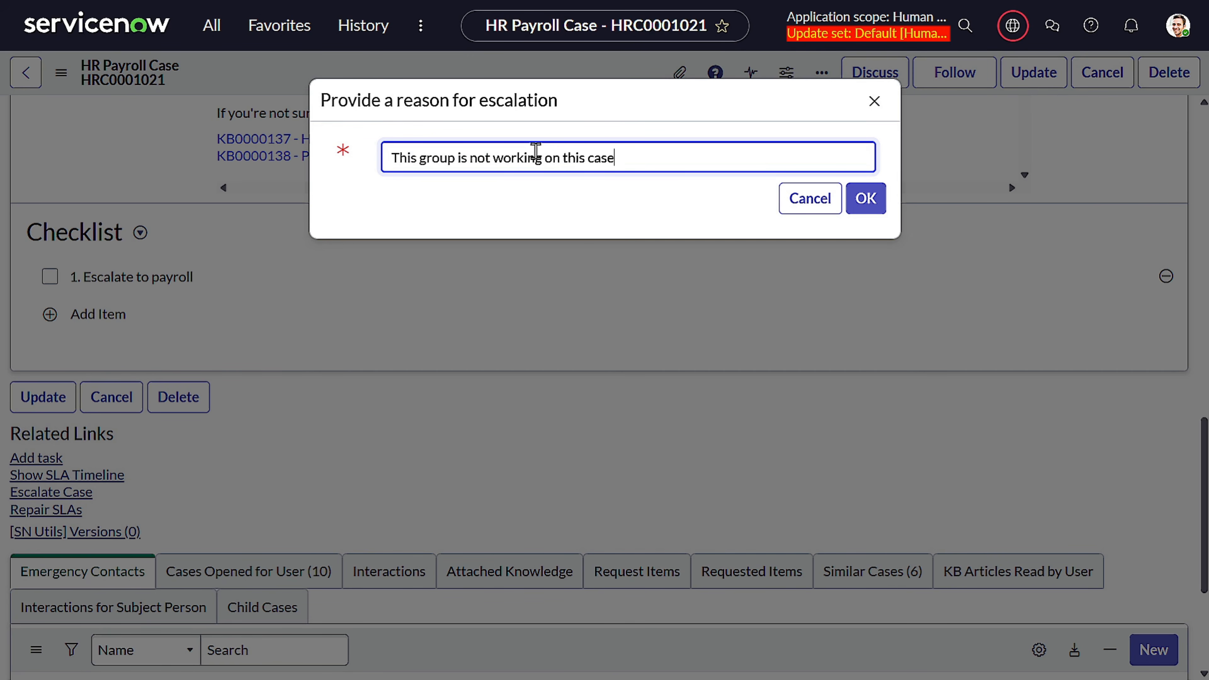
{"action": "left_click", "coordinate": [875, 212]}
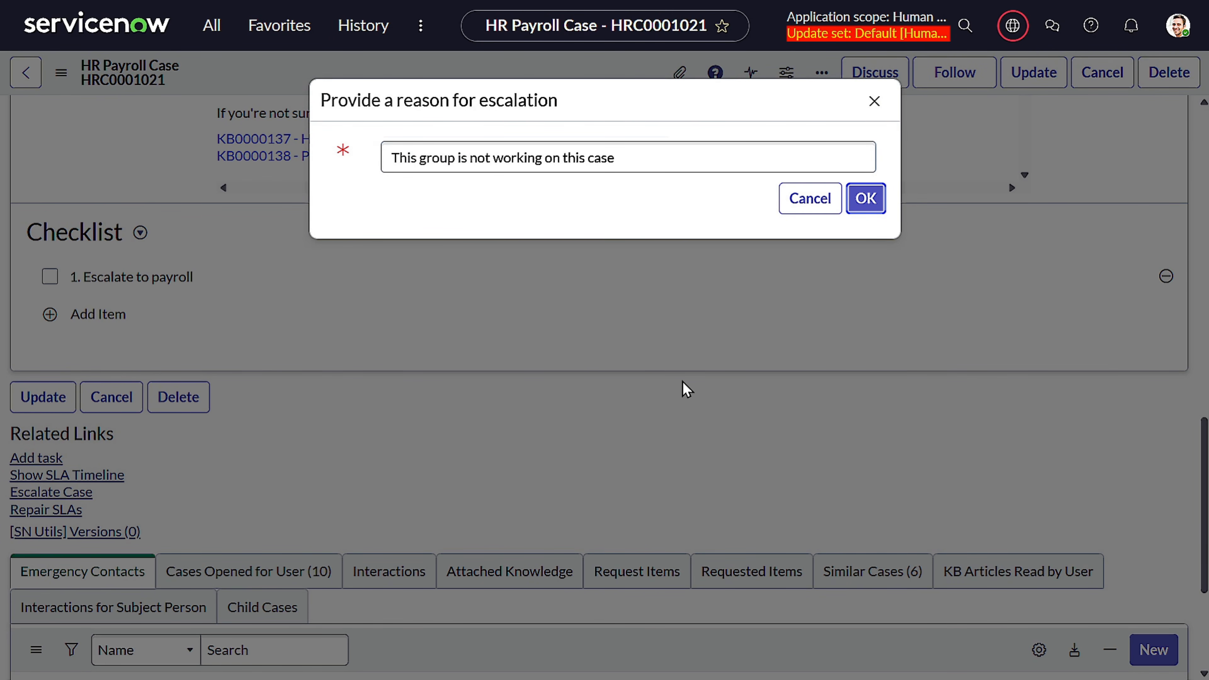
{"action": "key", "text": "Return"}
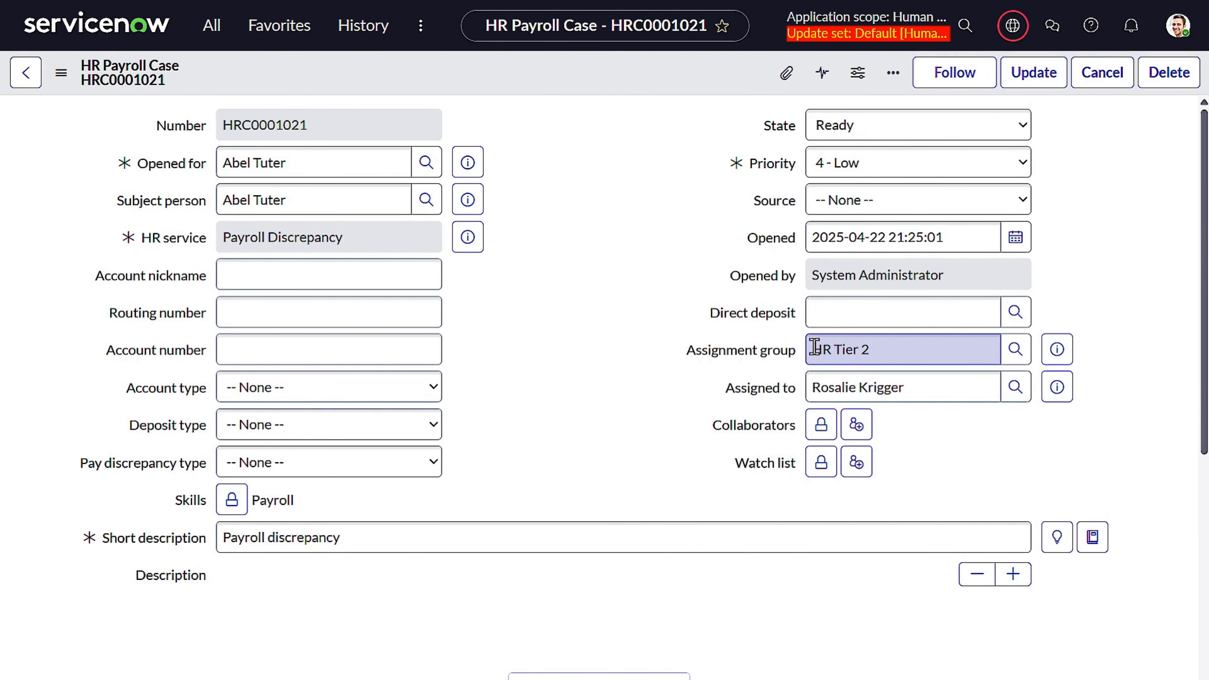
Examine the escalated case's assignment group and assignee, and open the assigned agent's user record to examine the listed skills
{"action": "left_click_drag", "start_coordinate": [815, 346], "coordinate": [940, 340]}
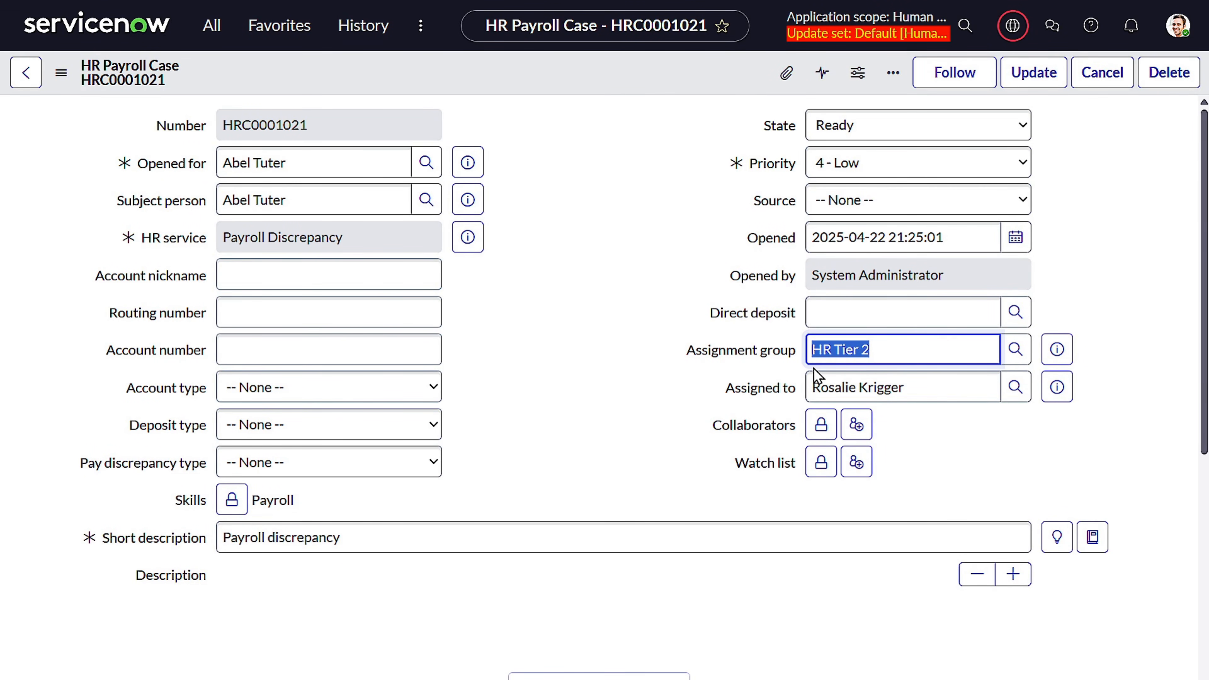
{"action": "left_click_drag", "start_coordinate": [929, 387], "coordinate": [802, 401]}
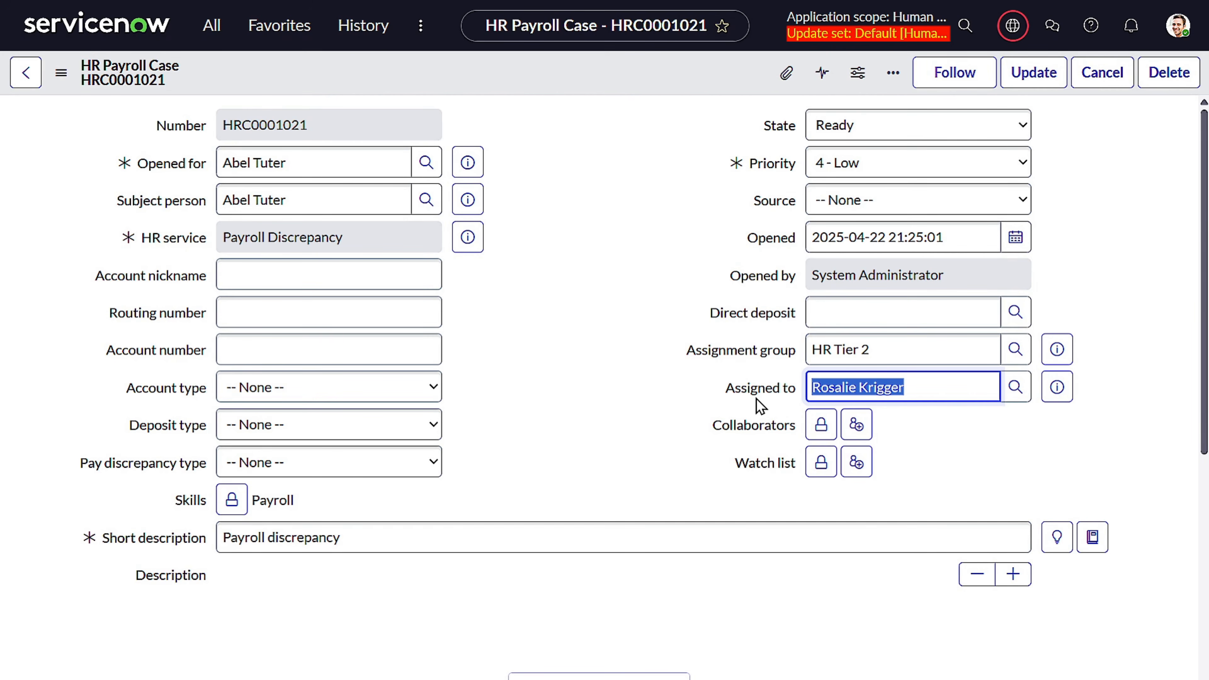
{"action": "left_click", "coordinate": [1059, 389]}
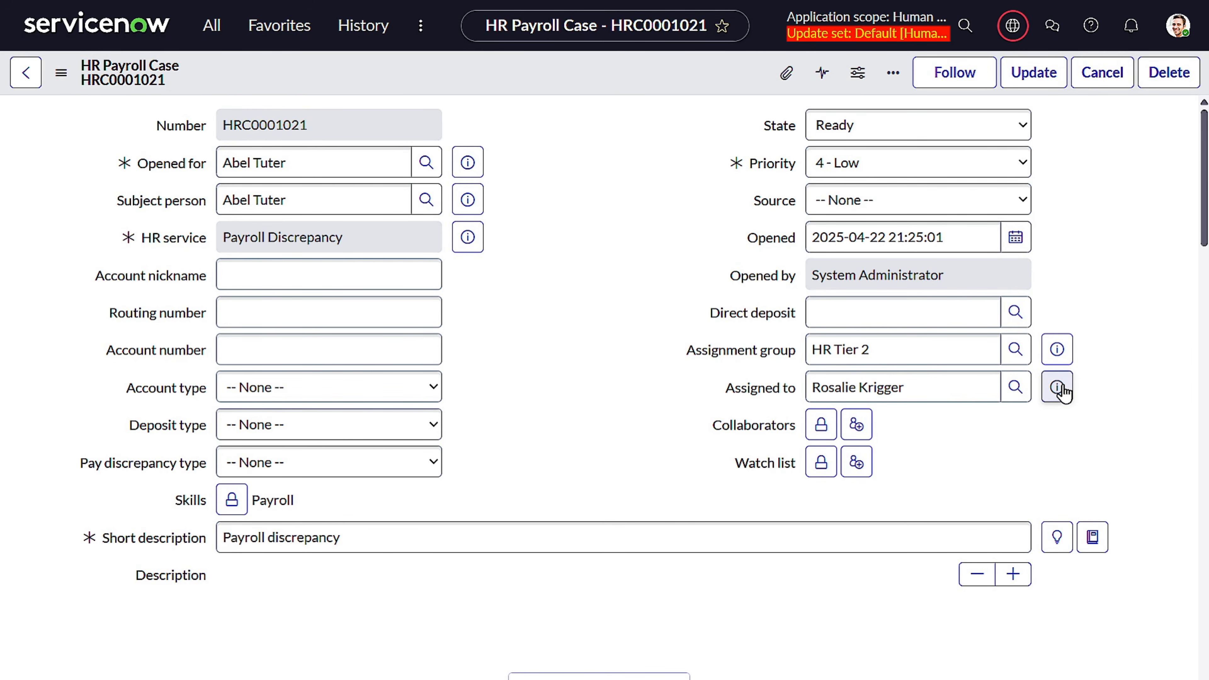
{"action": "left_click", "coordinate": [1055, 391]}
{"action": "left_click", "coordinate": [1050, 390]}
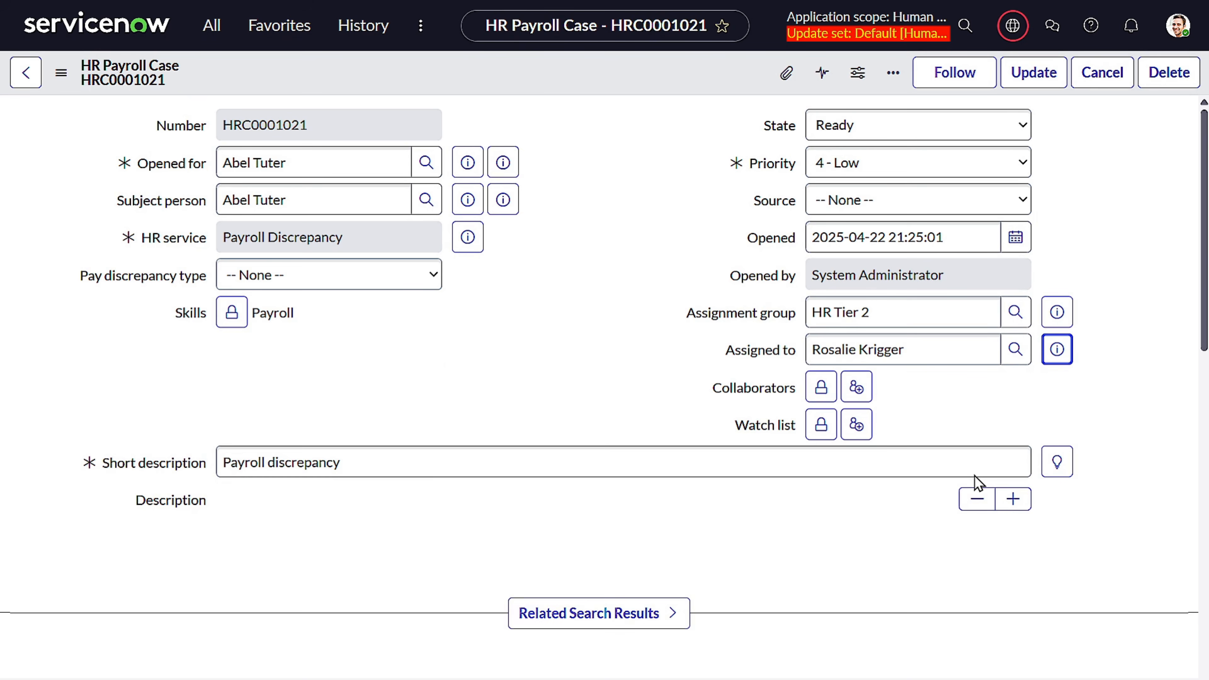
{"action": "left_click", "coordinate": [1057, 352]}
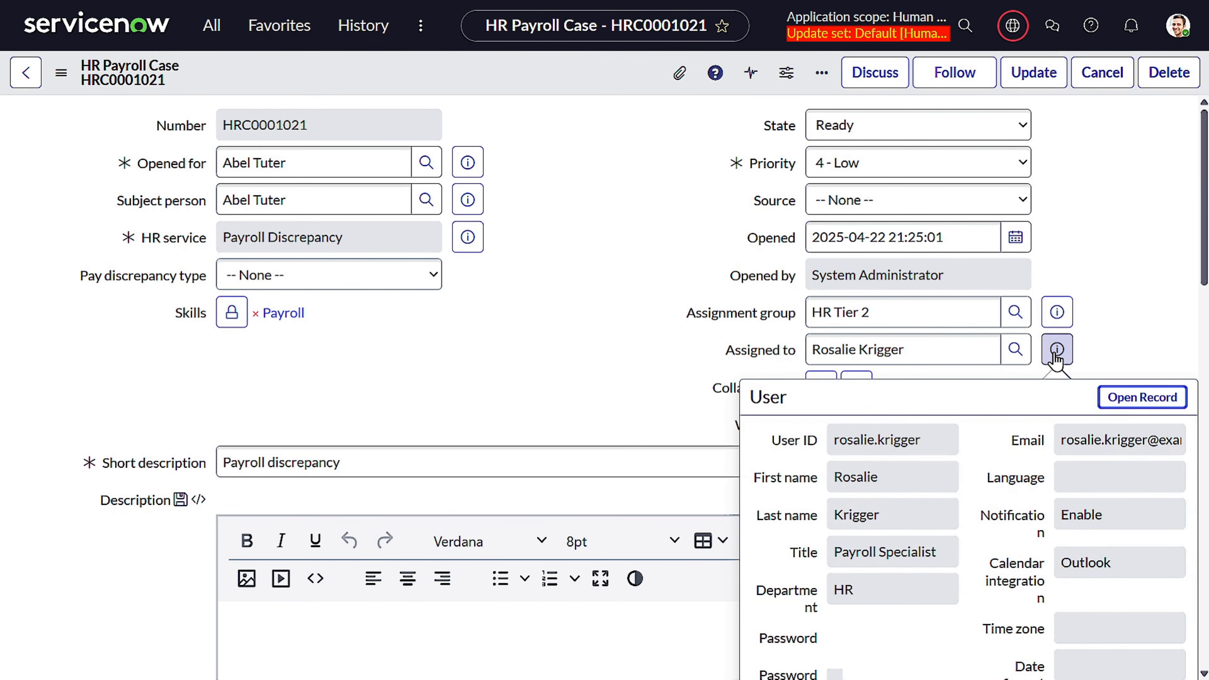
{"action": "left_click", "coordinate": [1113, 408]}
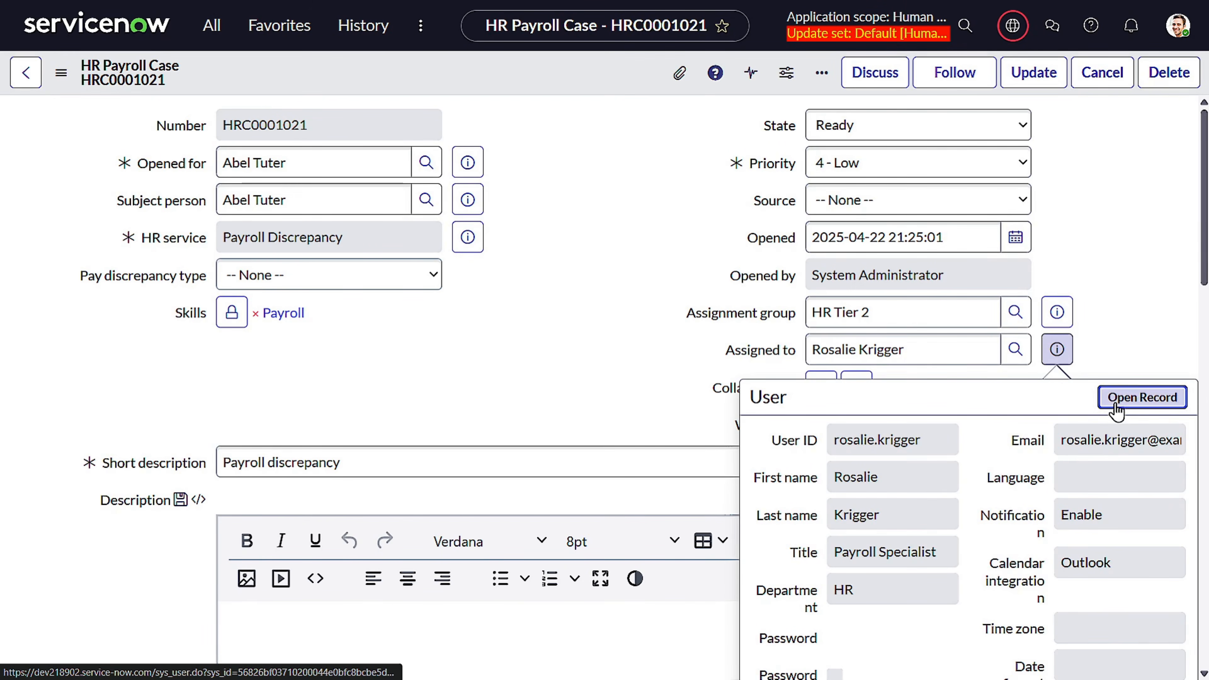
{"action": "scroll", "coordinate": [524, 384], "scroll_direction": "down", "scroll_amount": 8}
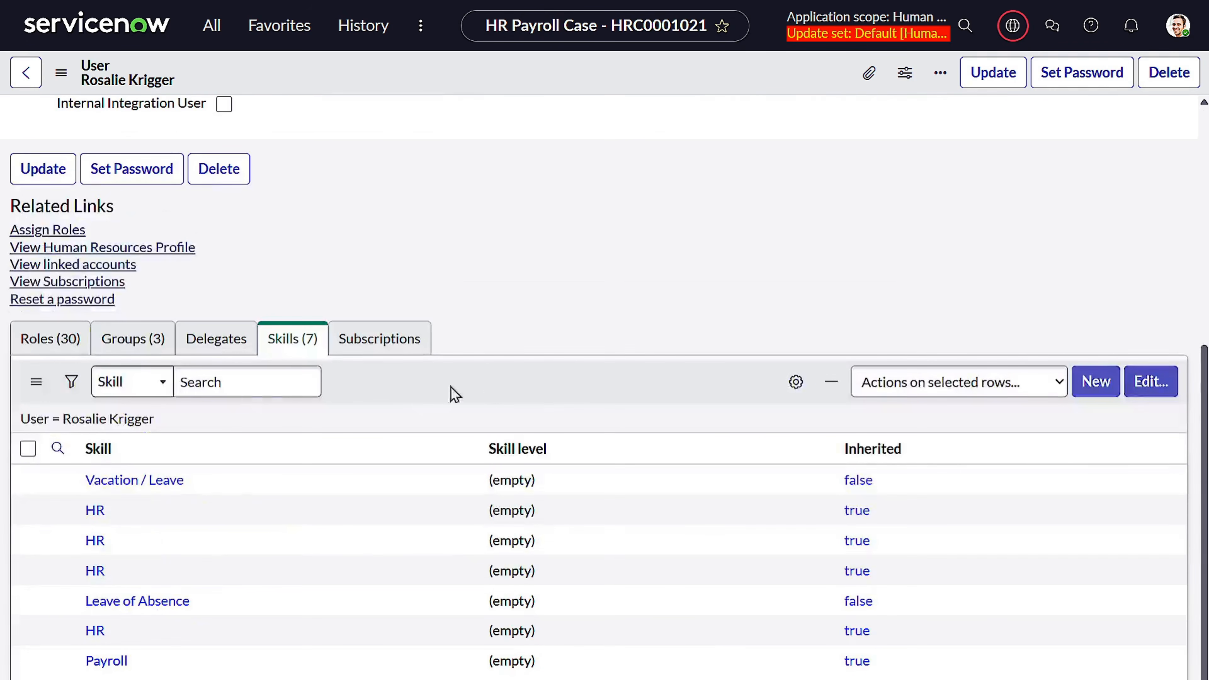
{"action": "scroll", "coordinate": [221, 485], "scroll_direction": "down", "scroll_amount": 8}
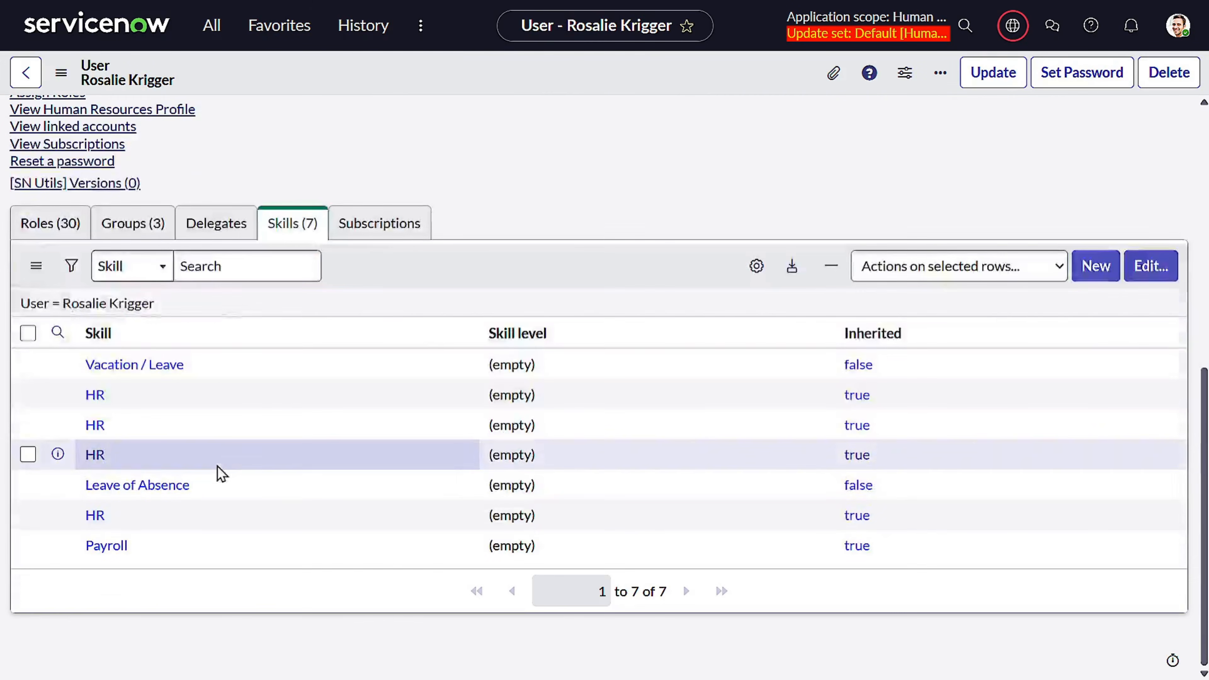
{"action": "scroll", "coordinate": [335, 422], "scroll_direction": "up", "scroll_amount": 3}
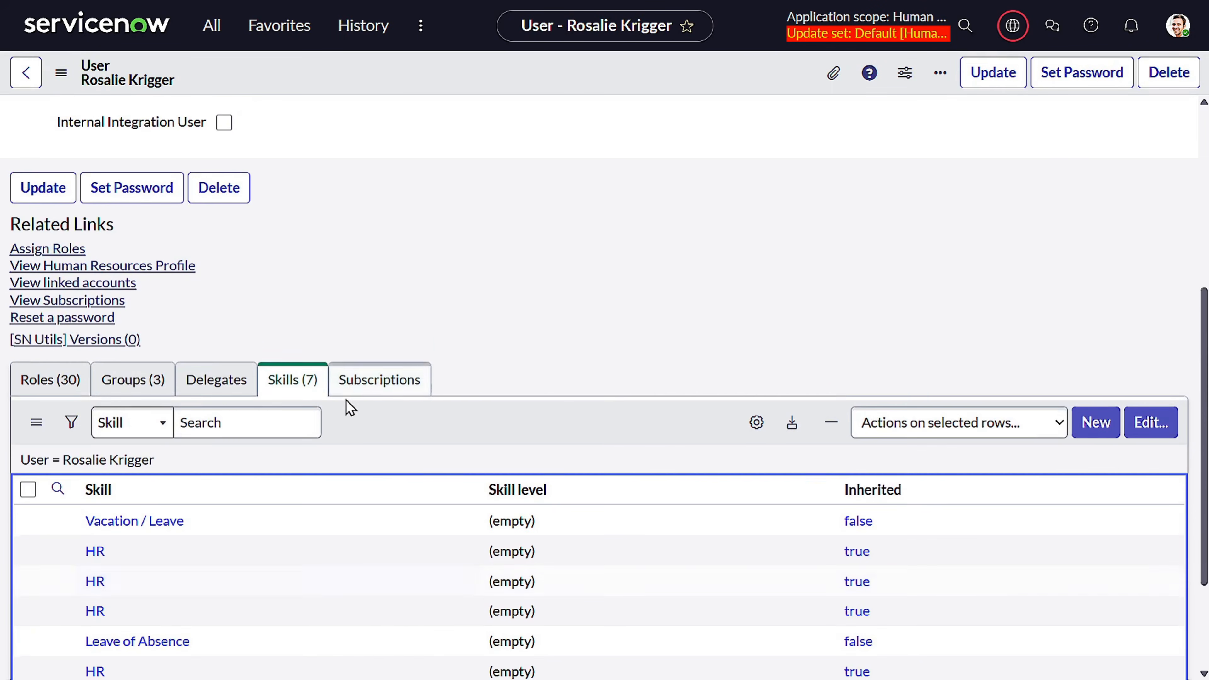
{"action": "scroll", "coordinate": [346, 403], "scroll_direction": "down", "scroll_amount": 3}
Return to the payroll case and escalate it again with the reason "This group is also not working"
{"action": "left_click", "coordinate": [364, 24]}
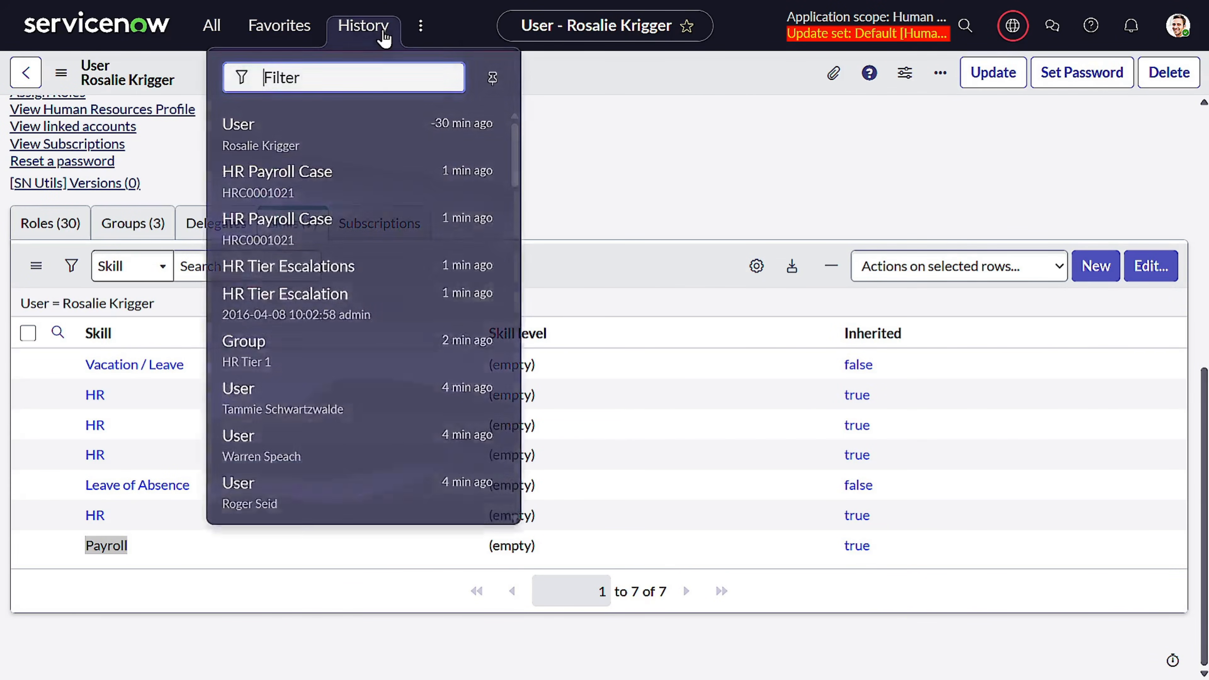
{"action": "left_click", "coordinate": [287, 246]}
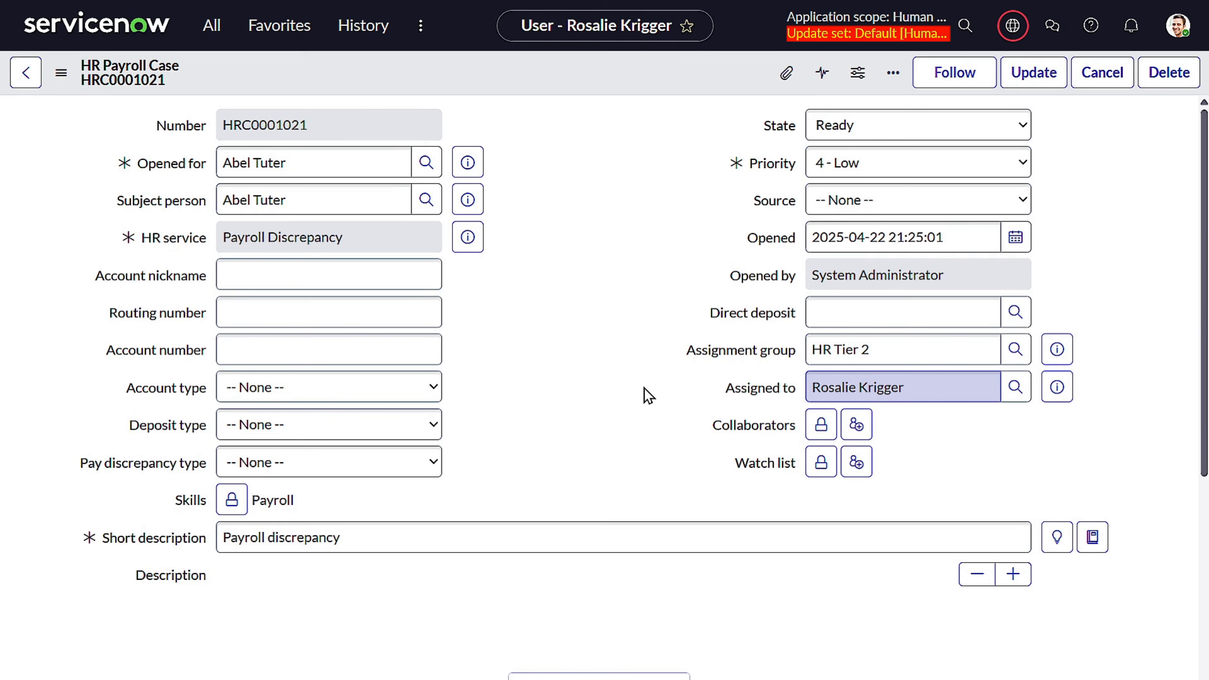
{"action": "scroll", "coordinate": [642, 381], "scroll_direction": "down", "scroll_amount": 7}
{"action": "scroll", "coordinate": [394, 402], "scroll_direction": "down", "scroll_amount": 5}
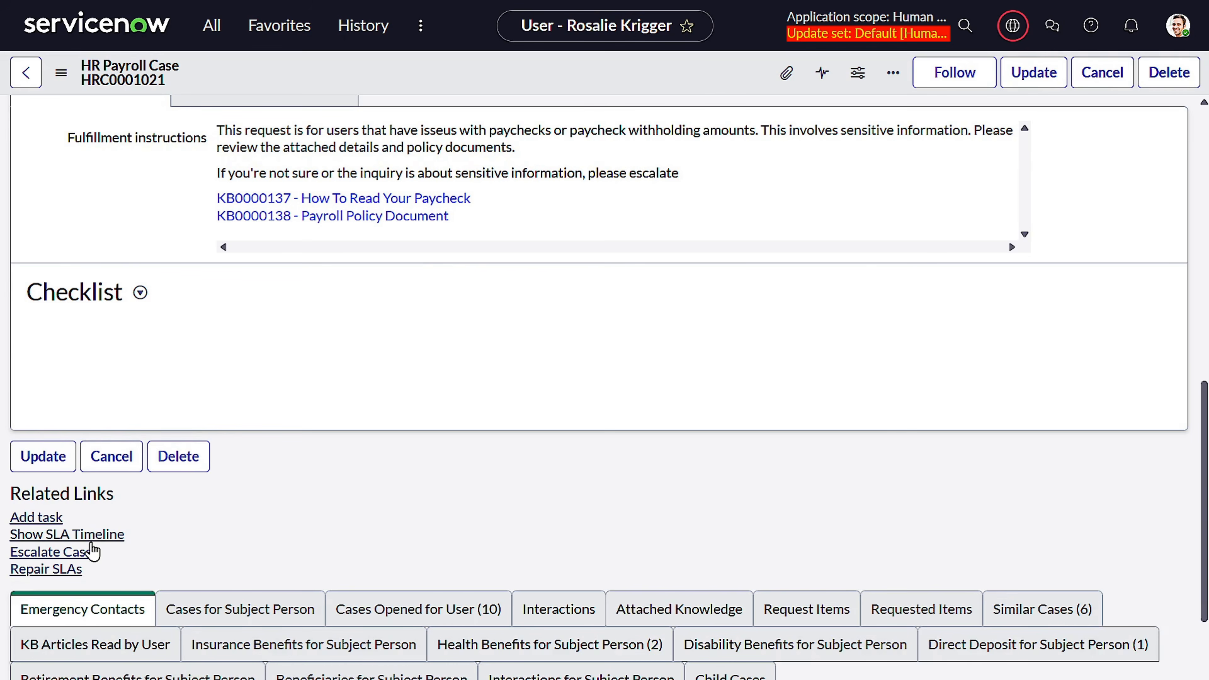
{"action": "left_click", "coordinate": [73, 568]}
{"action": "scroll", "coordinate": [76, 524], "scroll_direction": "down", "scroll_amount": 15}
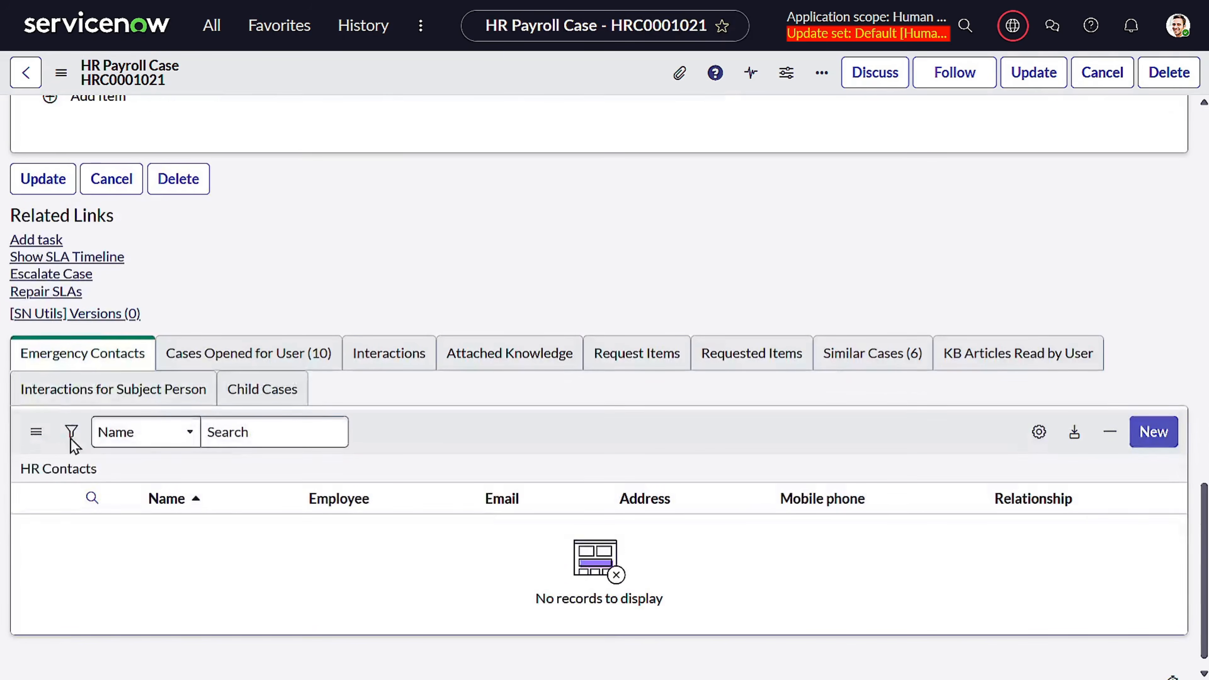
{"action": "left_click", "coordinate": [65, 272]}
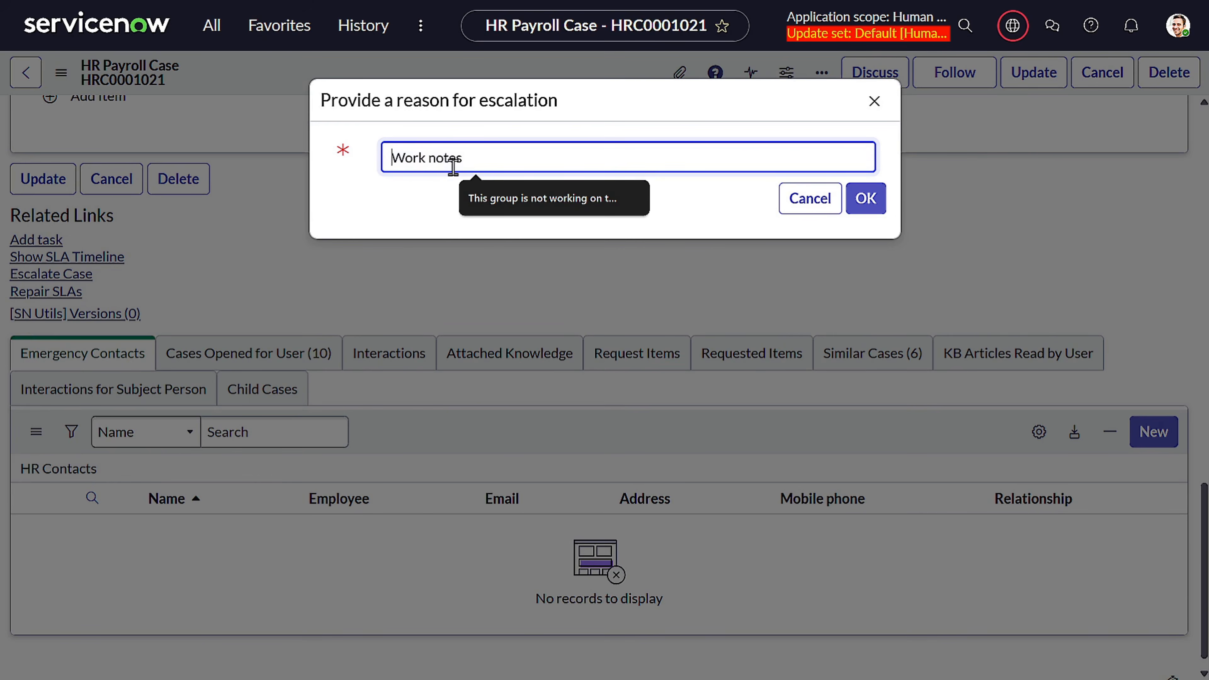
{"action": "type", "text": "This group o"}
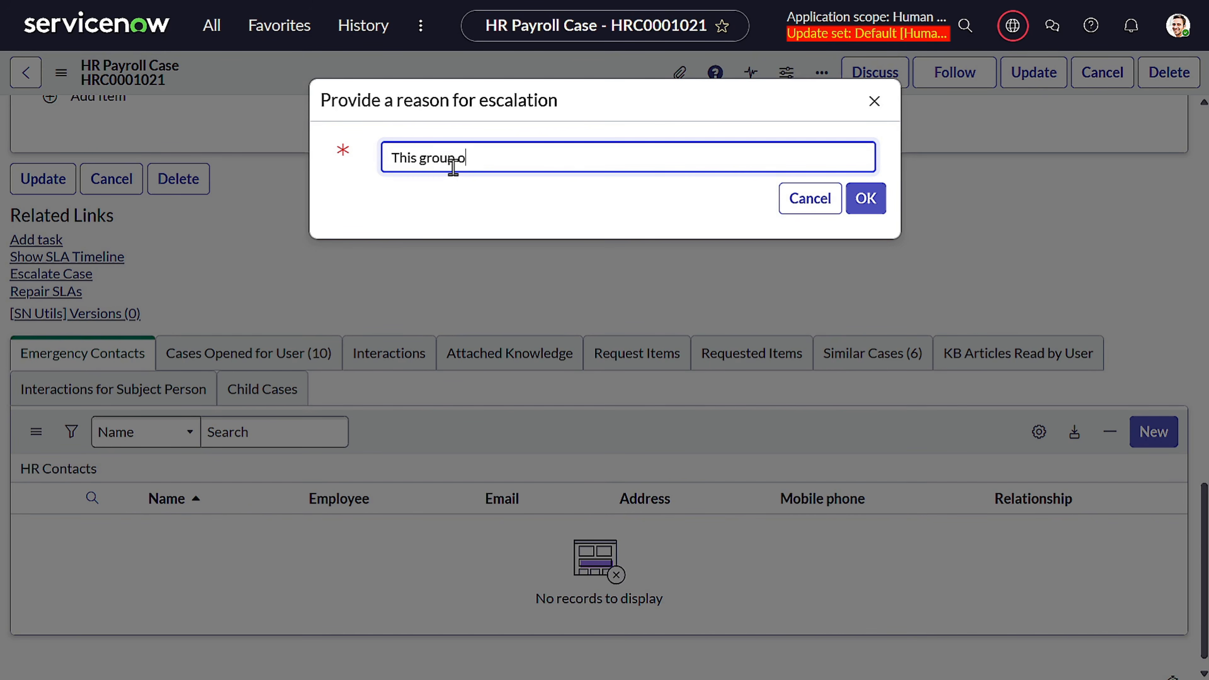
{"action": "key", "text": "BackSpace"}
{"action": "type", "text": "is also not working"}
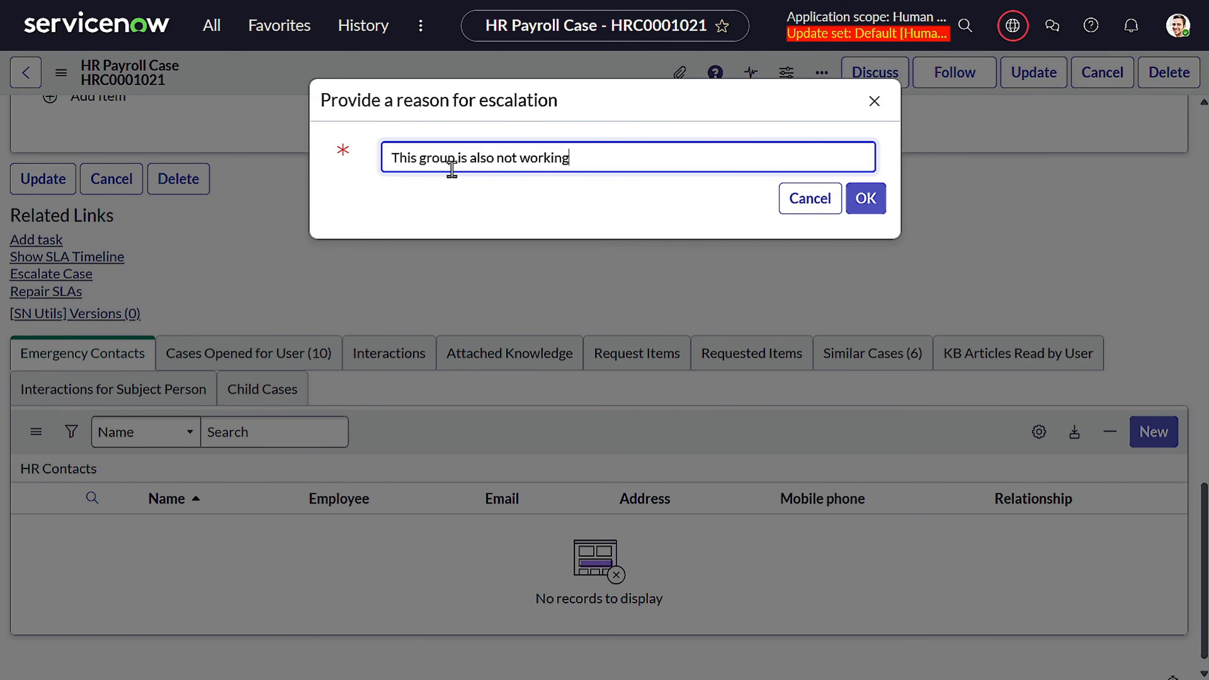
{"action": "left_click", "coordinate": [865, 198]}
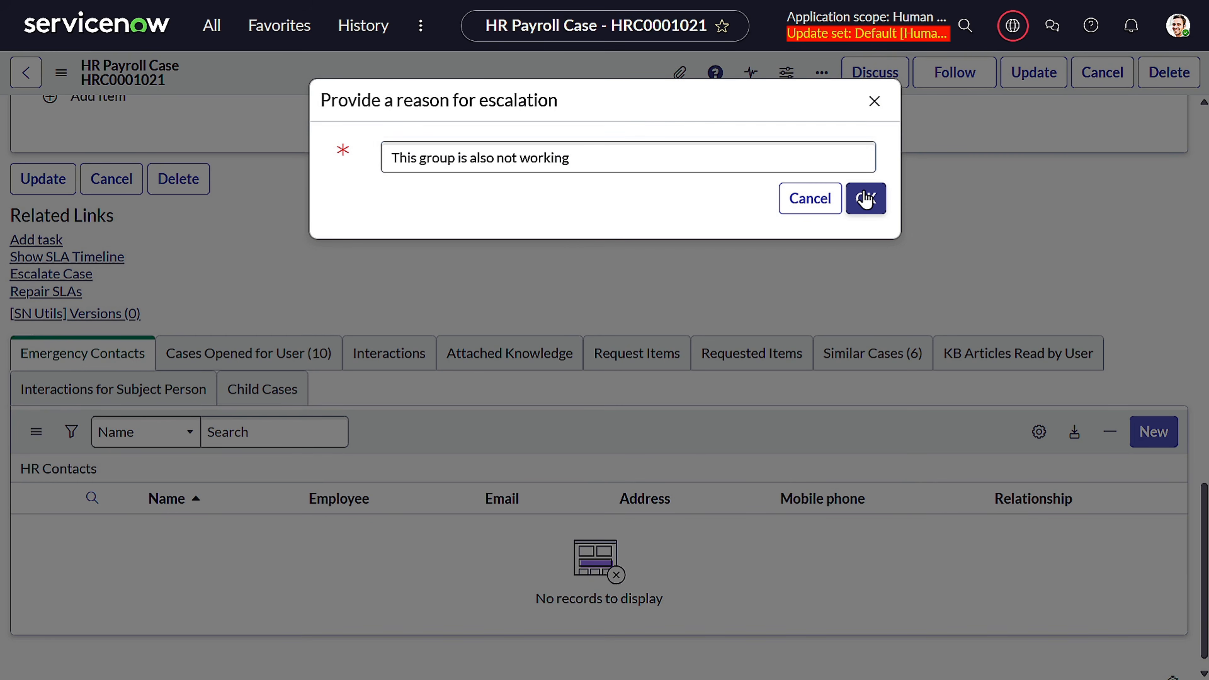
{"action": "left_click", "coordinate": [866, 198]}
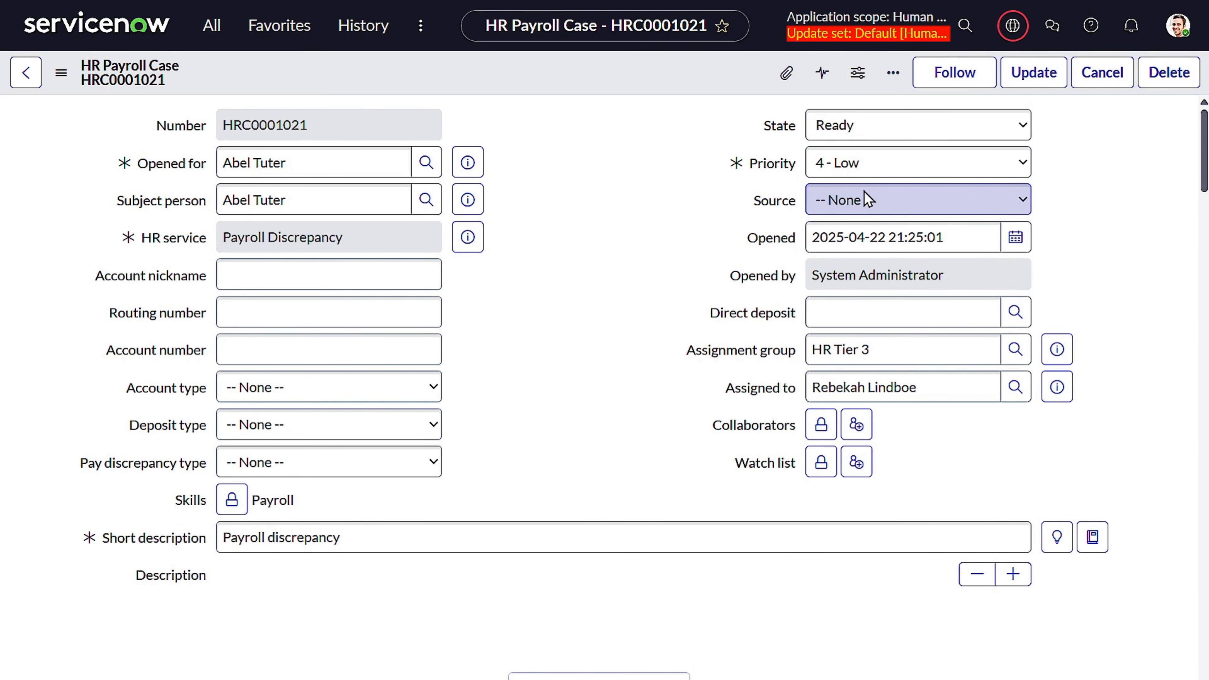
Examine the twice-escalated case's assignment group, assigned agent and skills, and check its related links for a further escalation option
{"action": "left_click_drag", "start_coordinate": [901, 351], "coordinate": [874, 348]}
{"action": "left_click", "coordinate": [950, 353]}
{"action": "left_click_drag", "start_coordinate": [950, 353], "coordinate": [793, 354]}
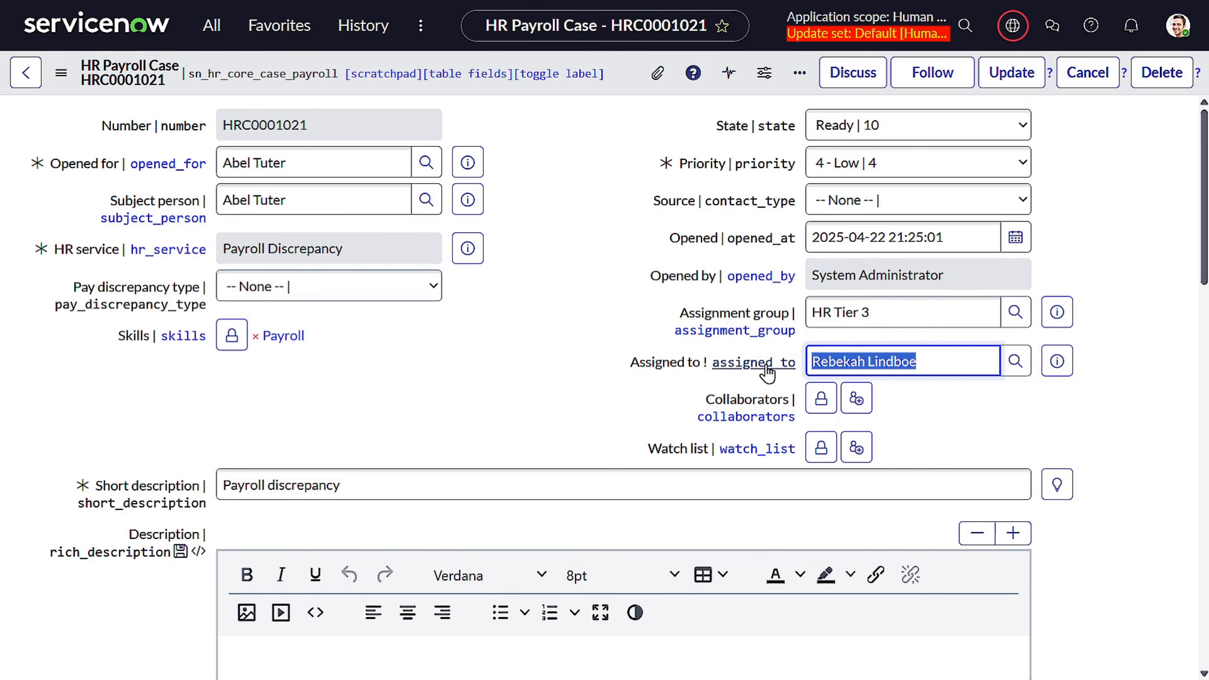
{"action": "double_click", "coordinate": [553, 370]}
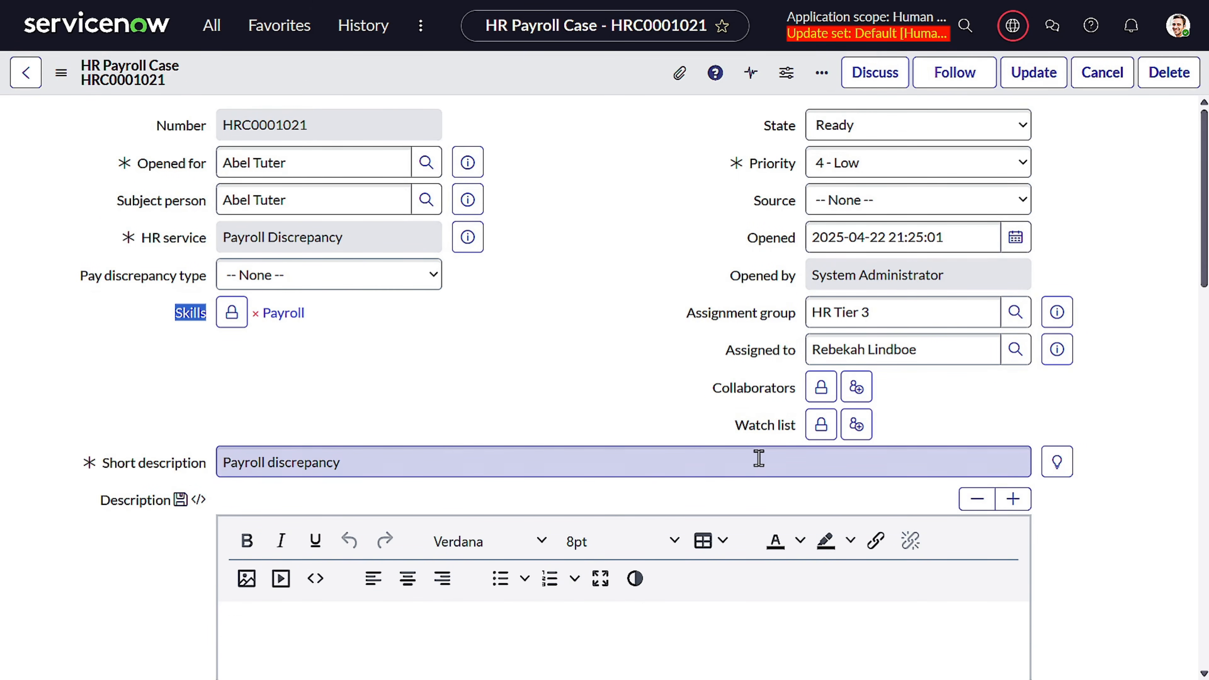
{"action": "scroll", "coordinate": [529, 363], "scroll_direction": "down", "scroll_amount": 7}
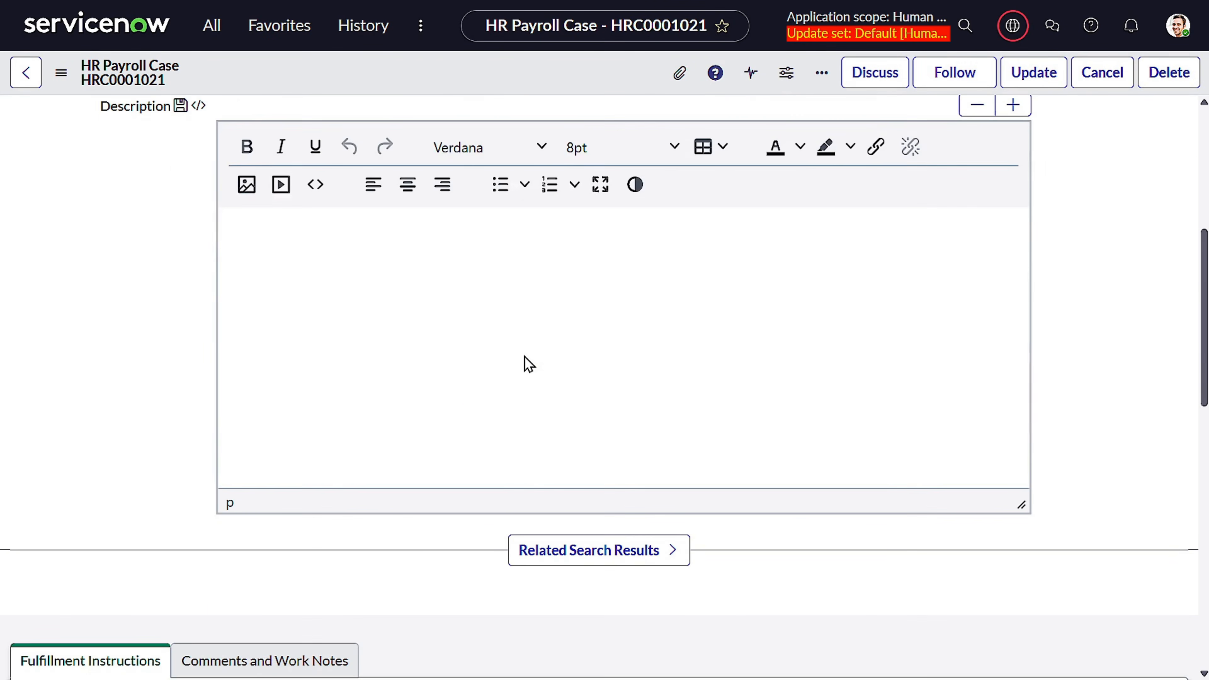
{"action": "scroll", "coordinate": [529, 364], "scroll_direction": "down", "scroll_amount": 10}
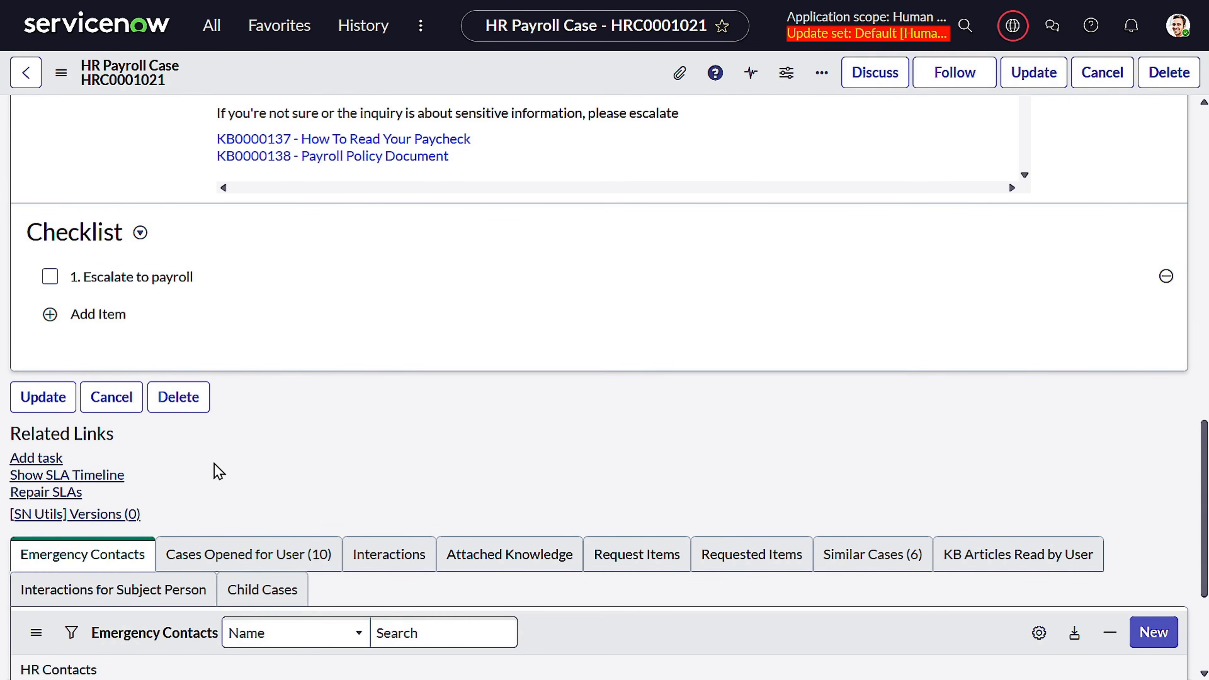
Reopen the HR Tier Escalations list from the recently visited pages and examine which tier each group escalates to
{"action": "left_click", "coordinate": [346, 33]}
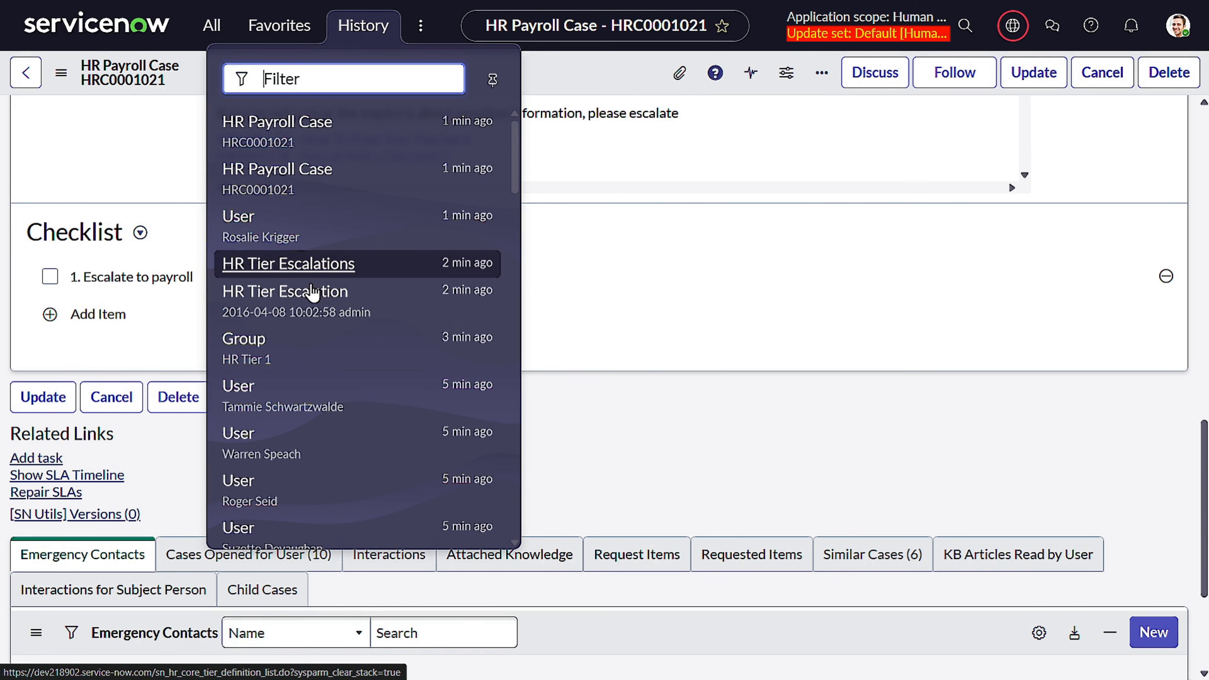
{"action": "scroll", "coordinate": [323, 374], "scroll_direction": "down", "scroll_amount": 4}
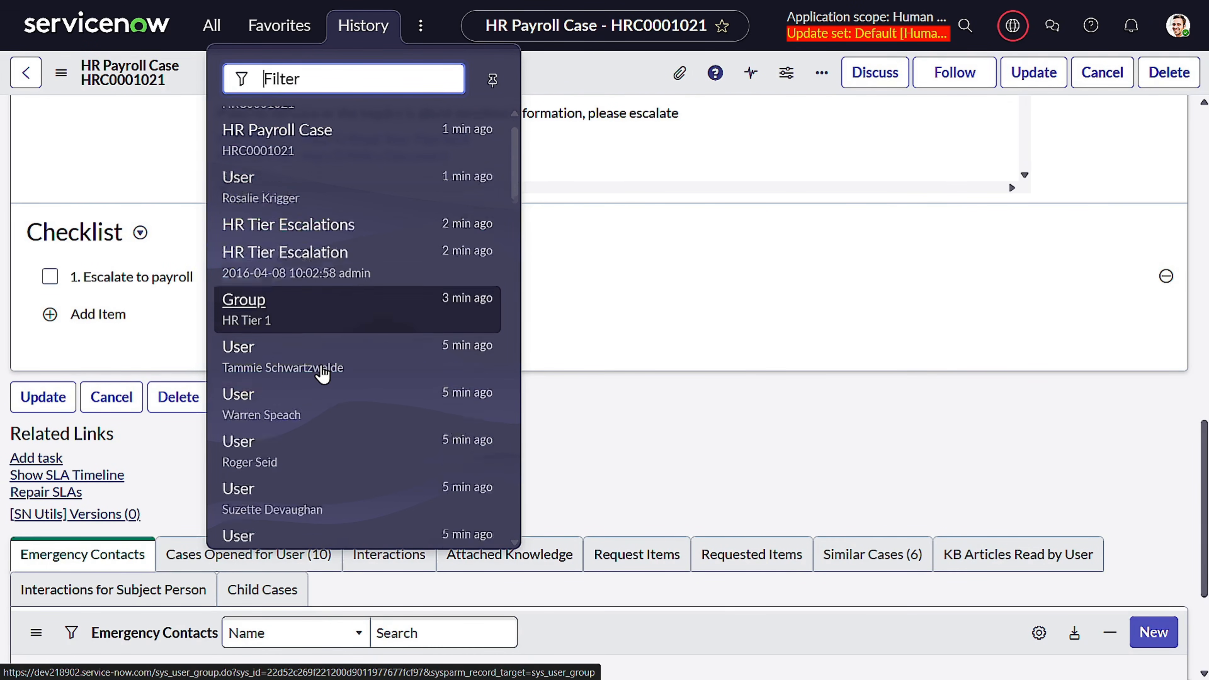
{"action": "scroll", "coordinate": [324, 374], "scroll_direction": "down", "scroll_amount": 3}
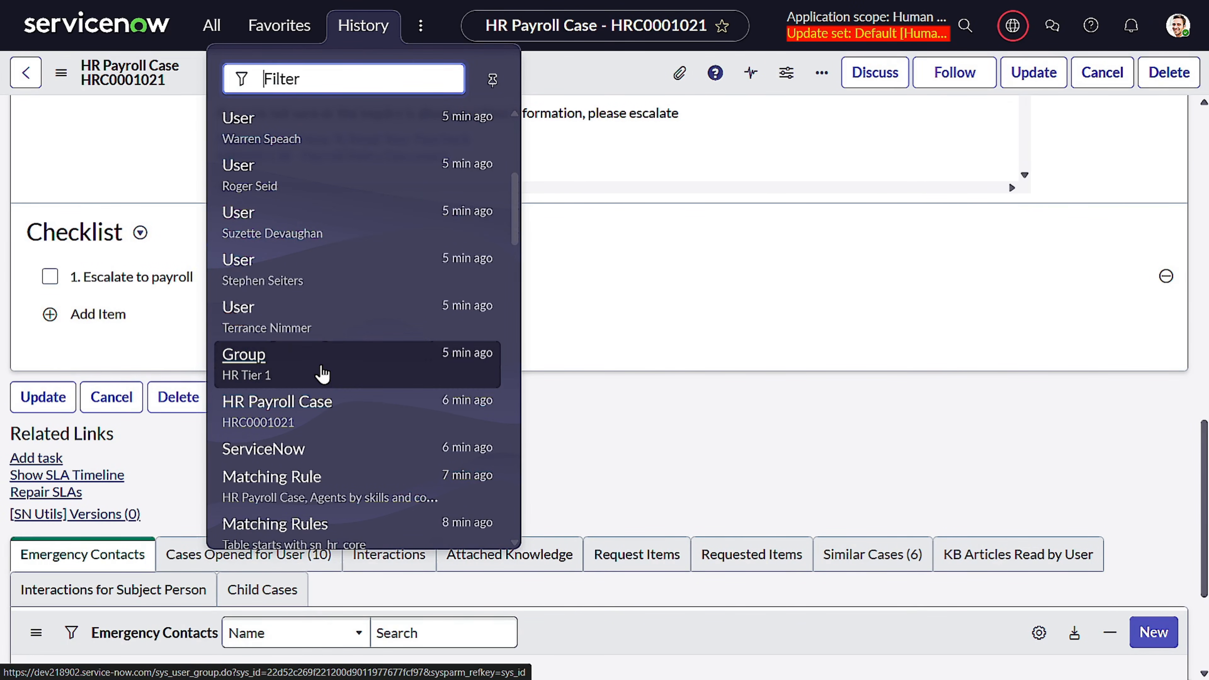
{"action": "scroll", "coordinate": [324, 374], "scroll_direction": "down", "scroll_amount": 2}
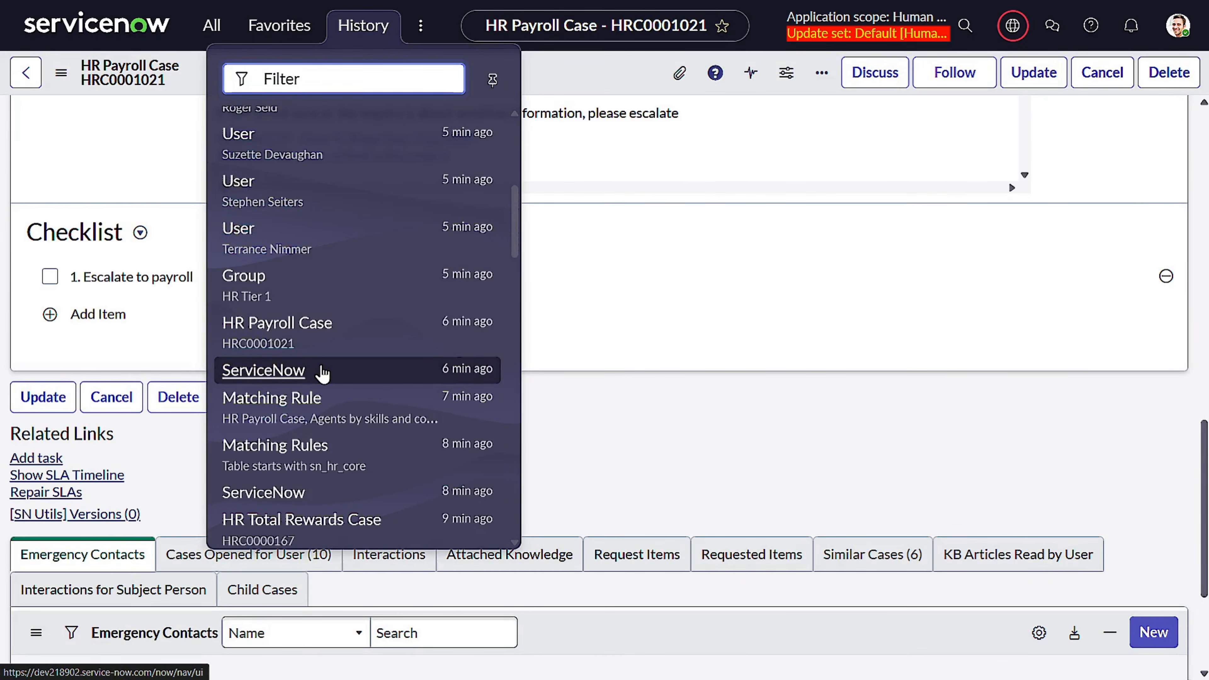
{"action": "scroll", "coordinate": [324, 374], "scroll_direction": "up", "scroll_amount": 9}
{"action": "left_click", "coordinate": [319, 270]}
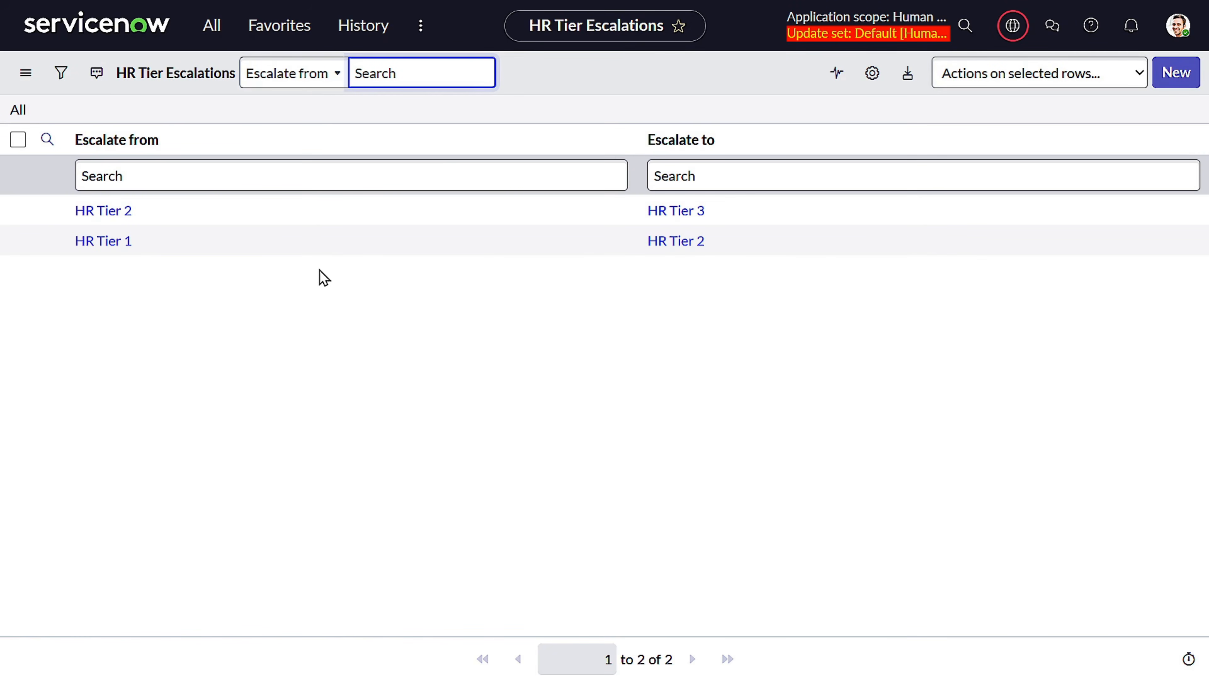
{"action": "left_click_drag", "start_coordinate": [648, 217], "coordinate": [840, 222]}
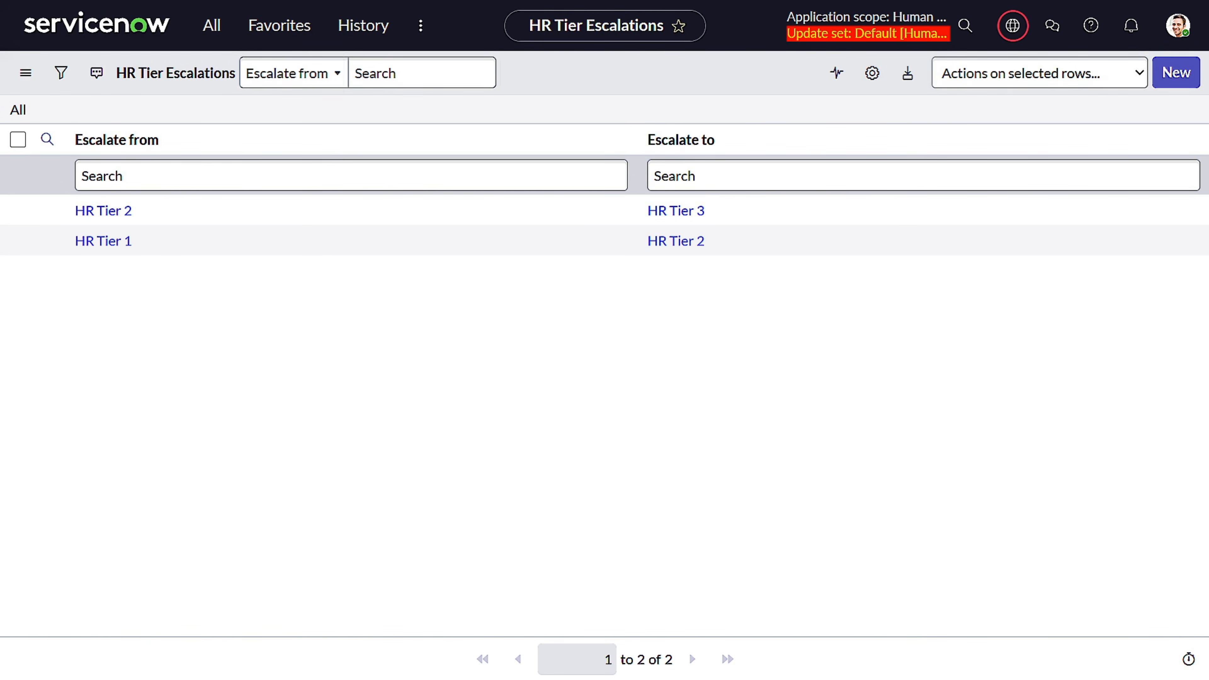
{"action": "key", "text": "alt+Tab"}
{"action": "key", "text": "alt+Tab"}
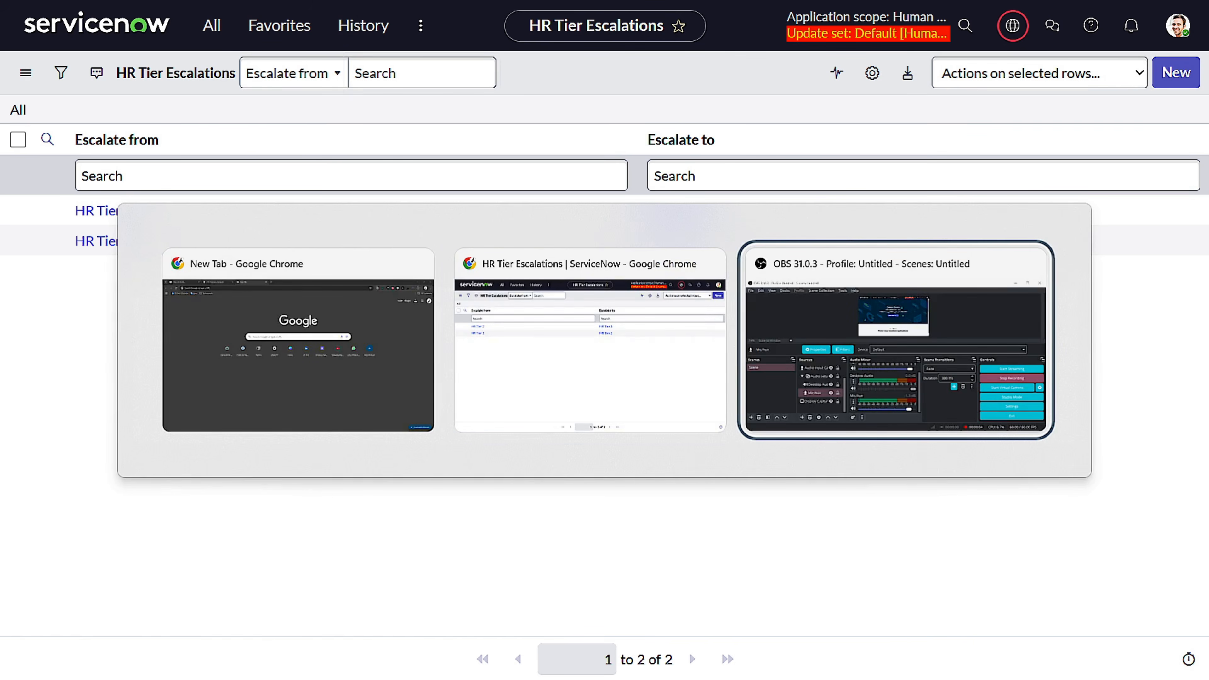